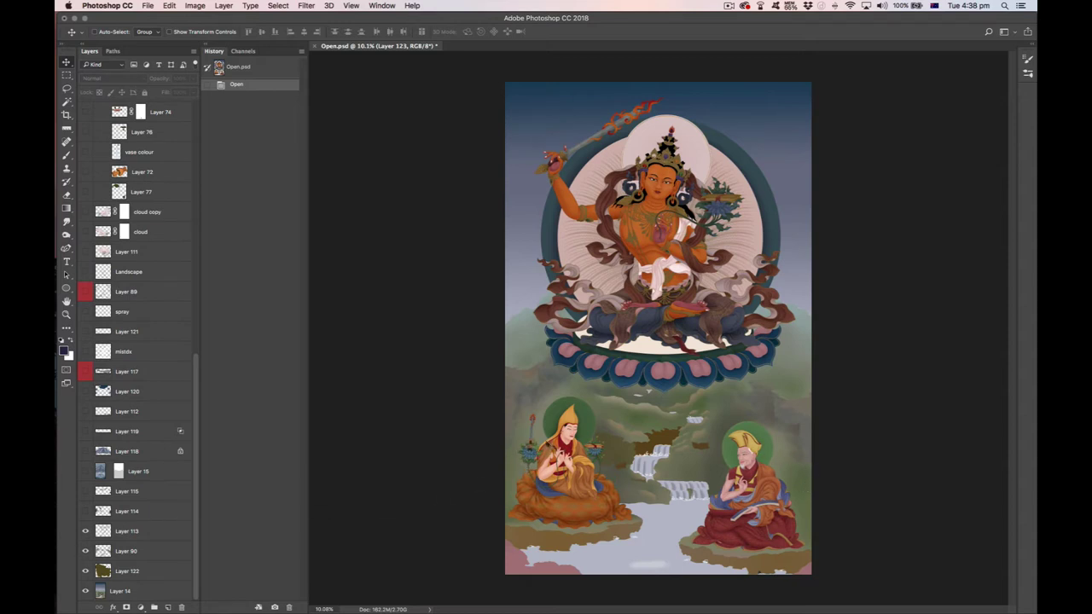
# - Make Layer 114 visible, switching it off and on to compare the landscape with and without it
pyautogui.click(85, 511)
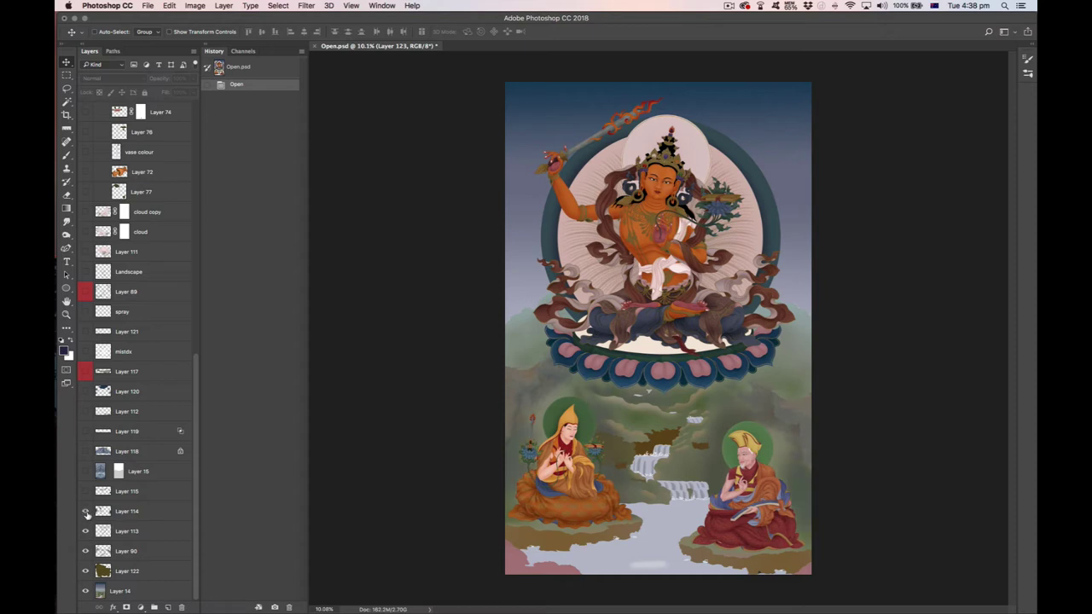
pyautogui.click(85, 512)
pyautogui.click(86, 512)
pyautogui.click(85, 512)
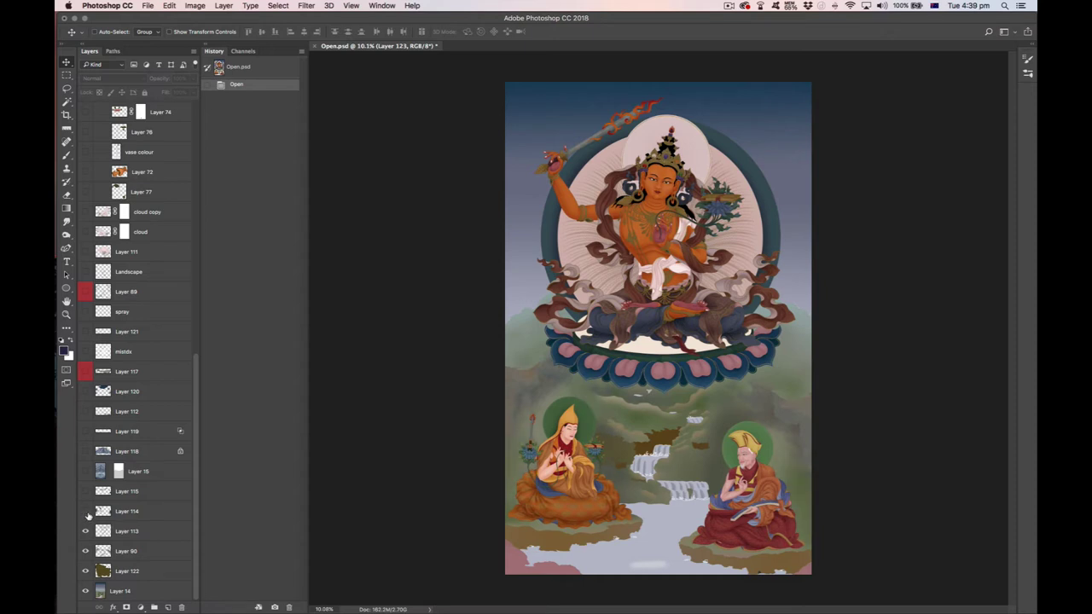
pyautogui.click(85, 512)
pyautogui.click(85, 512)
pyautogui.click(85, 512)
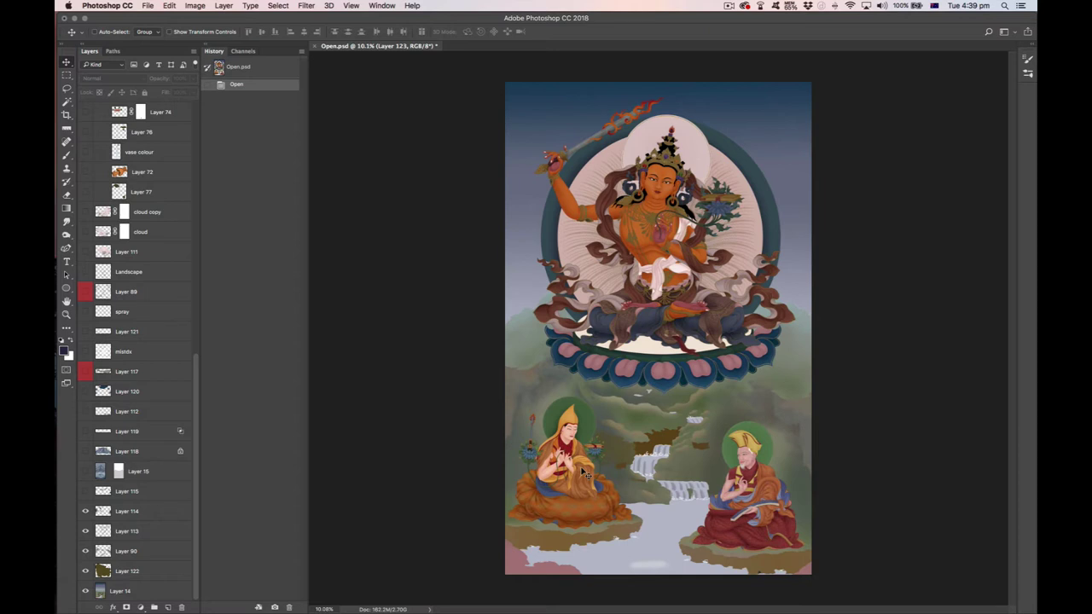
# - Hide the three figure layers: Lord Manjushri11, the sketch2 layer below it, and sketch2 in the LCG group
pyautogui.moveTo(196, 496); pyautogui.dragTo(195, 311)
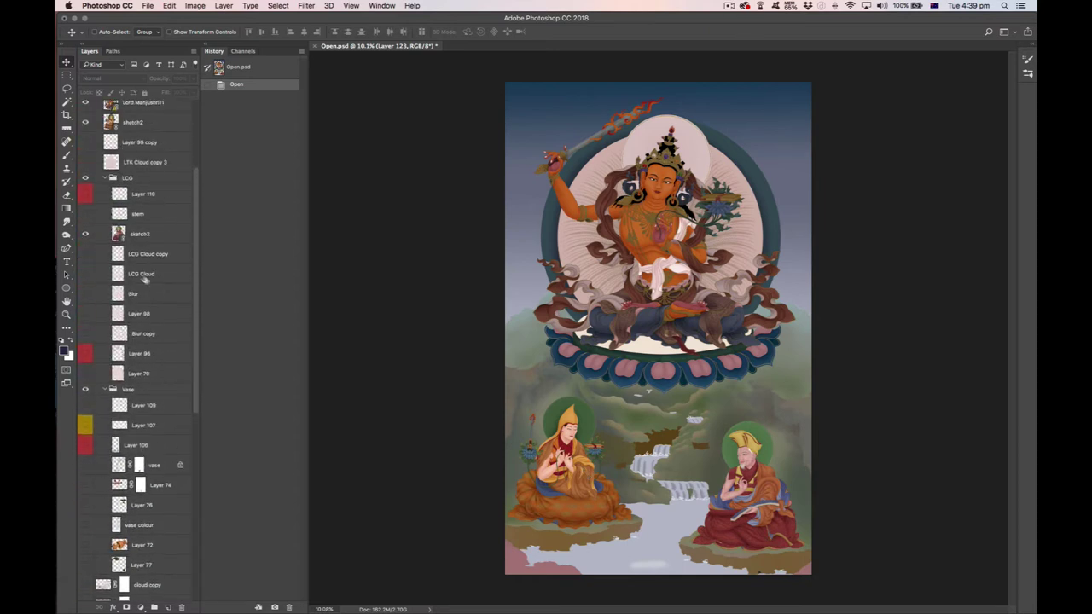
pyautogui.click(85, 122)
pyautogui.click(84, 103)
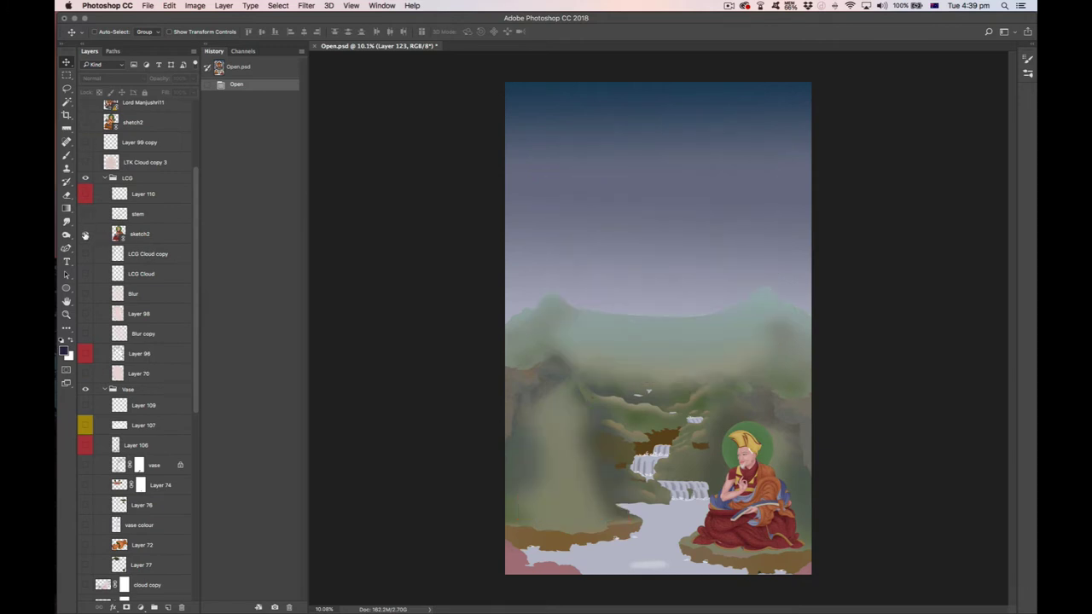
pyautogui.click(85, 234)
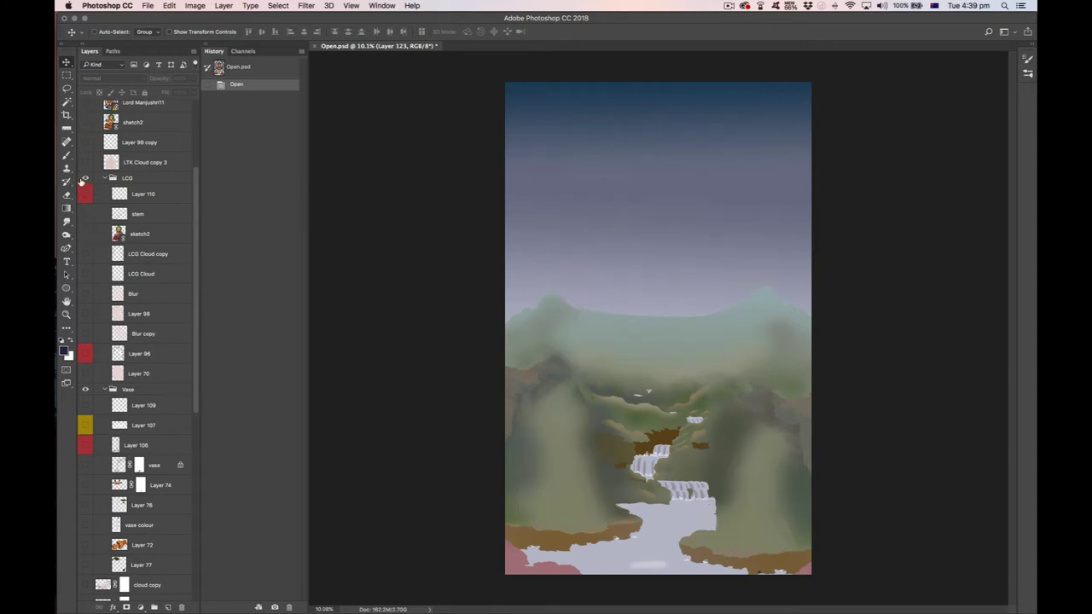
# - Make Layer 115 visible above Layer 114 in the landscape
pyautogui.scroll(-1, 200, 367)
pyautogui.scroll(-6, 201, 378)
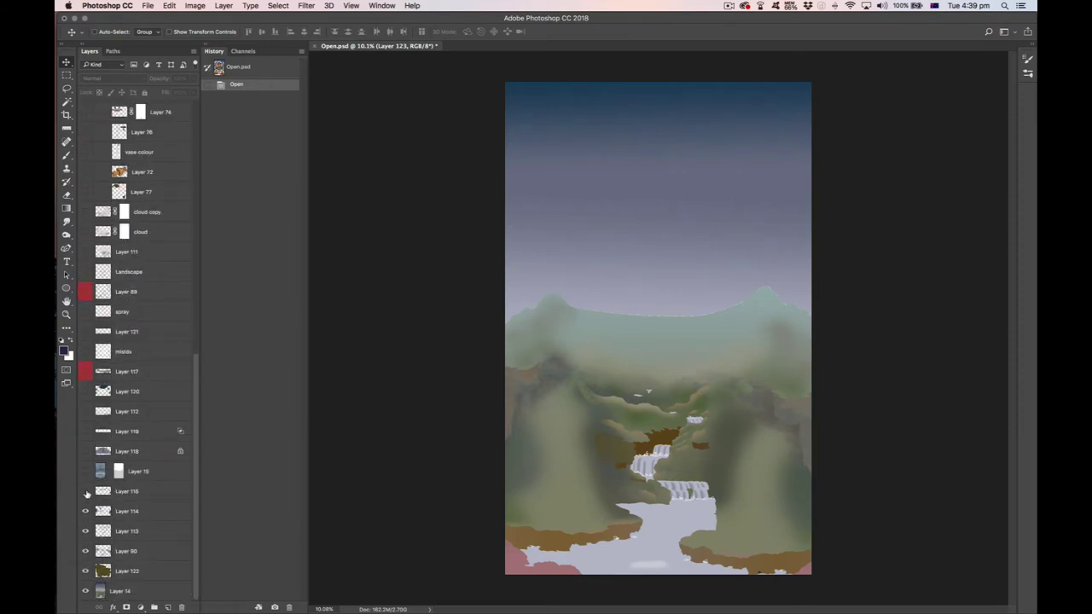
pyautogui.click(86, 492)
pyautogui.click(85, 492)
pyautogui.click(86, 492)
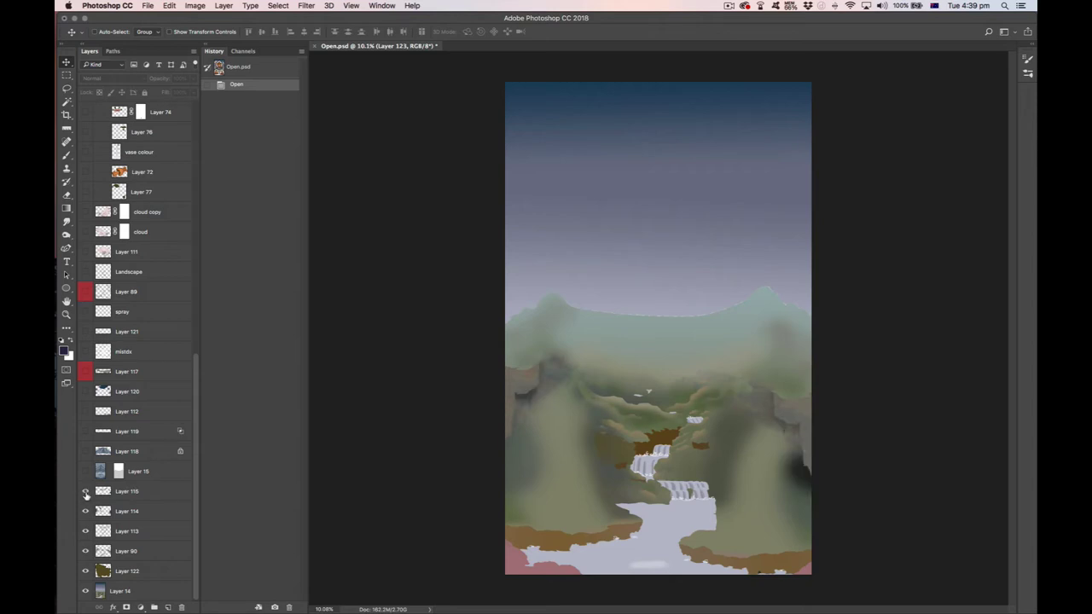
# - Examine the hills around the waterfall up close with Layer 115 alternately hidden and shown, leaving it visible
pyautogui.scroll(5, 640, 432)
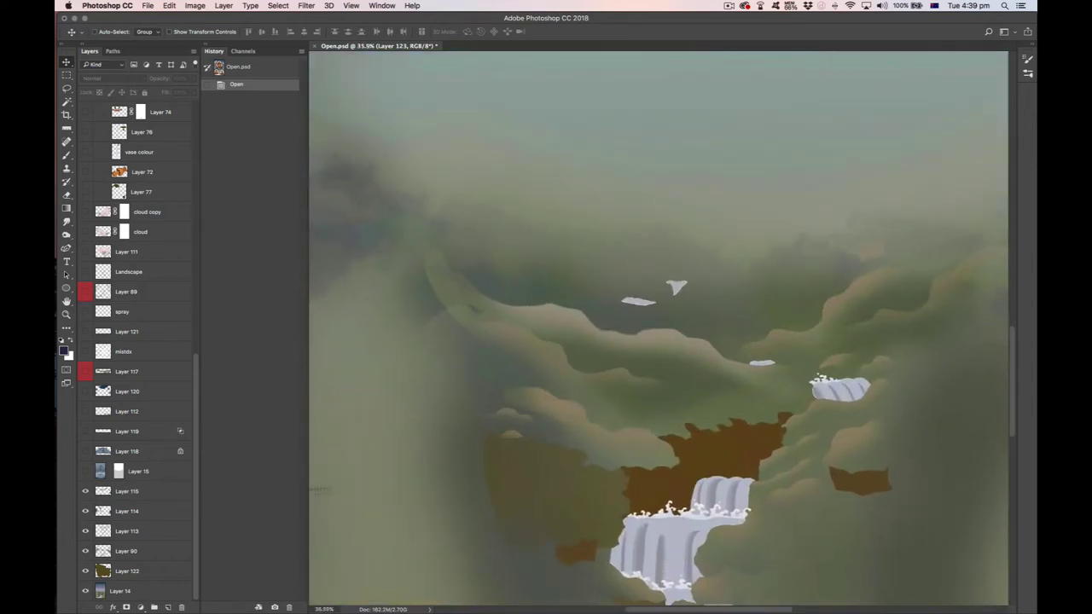
pyautogui.click(85, 493)
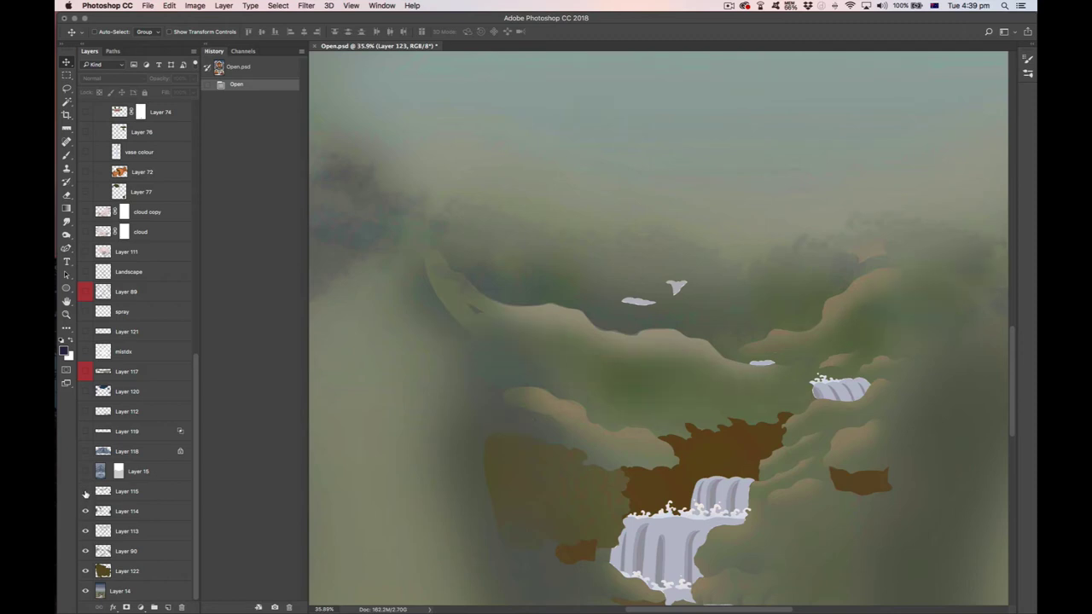
pyautogui.click(85, 492)
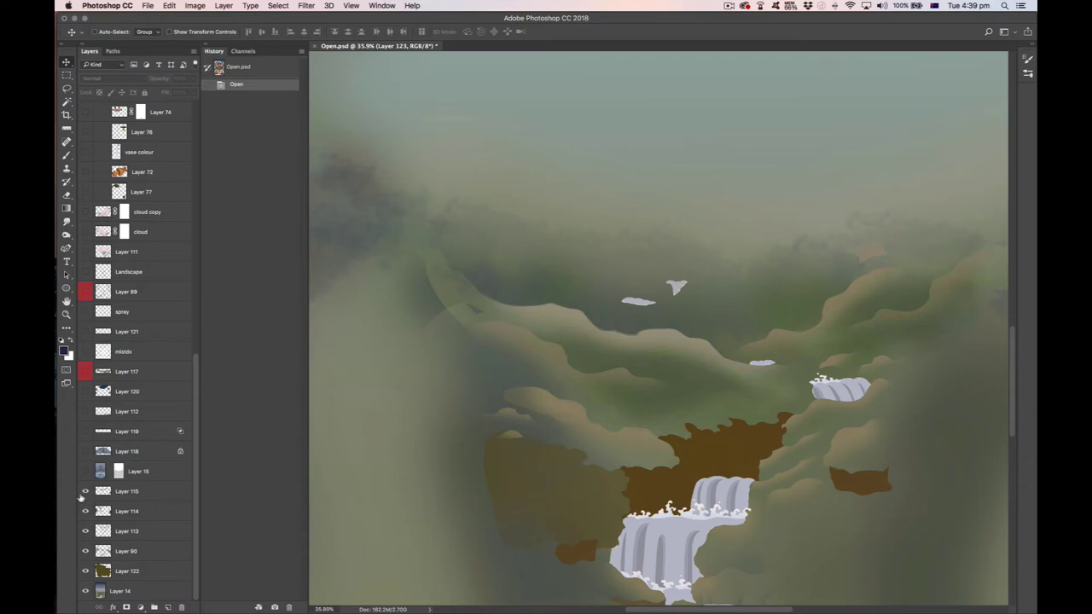
pyautogui.click(85, 492)
pyautogui.click(86, 492)
pyautogui.click(85, 492)
pyautogui.click(85, 492)
pyautogui.click(85, 492)
pyautogui.click(86, 492)
pyautogui.scroll(-5, 453, 472)
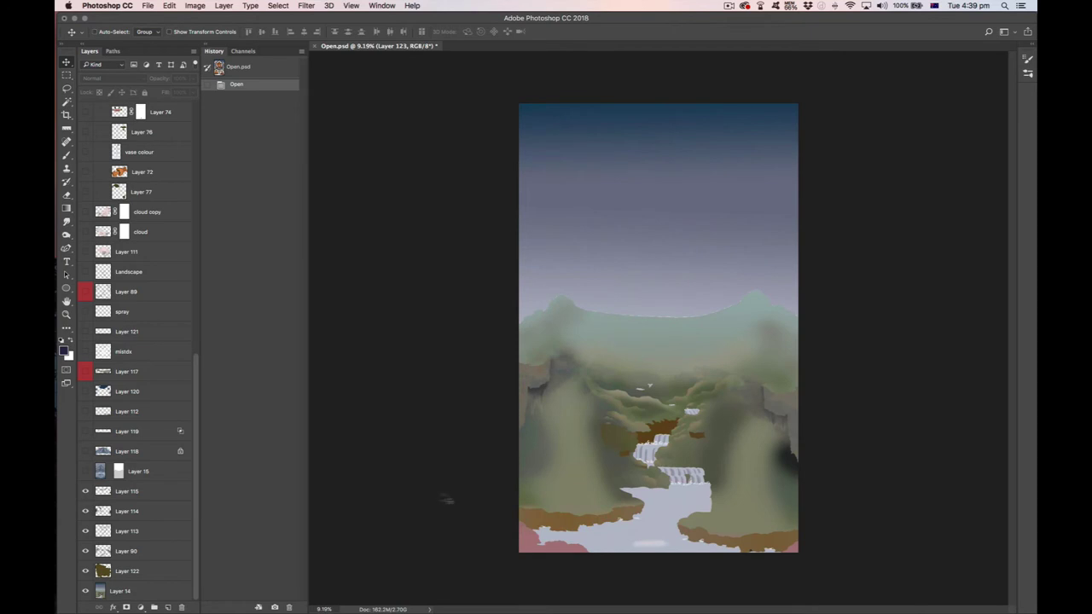
# - Hide Layers 115 down to 14, show Layer 15 on its own, and examine its misty mountain up close
pyautogui.moveTo(85, 492); pyautogui.dragTo(82, 591)
pyautogui.click(86, 471)
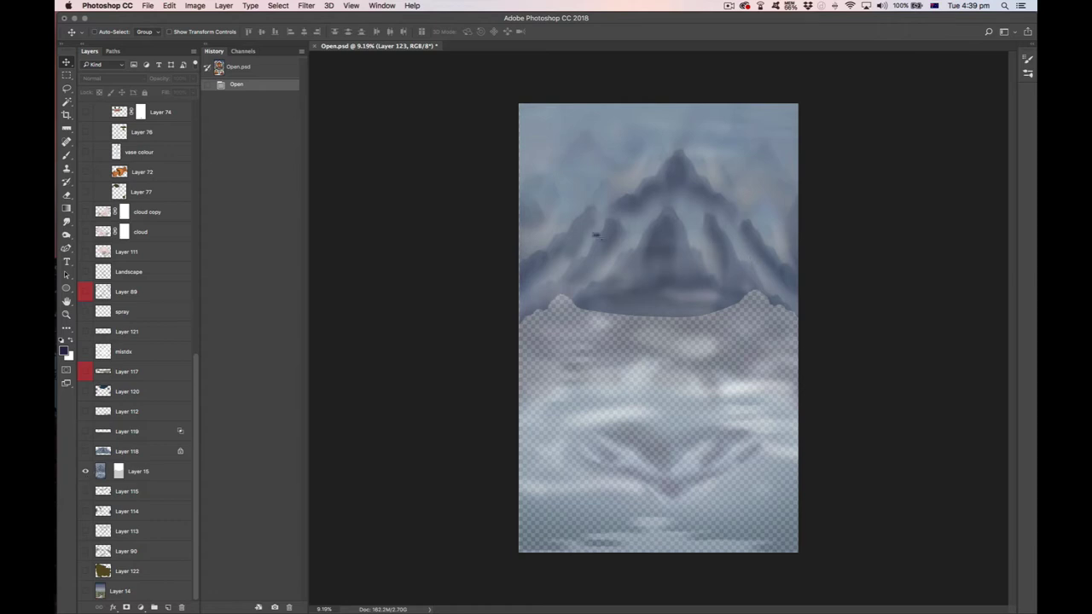
pyautogui.scroll(4, 743, 237)
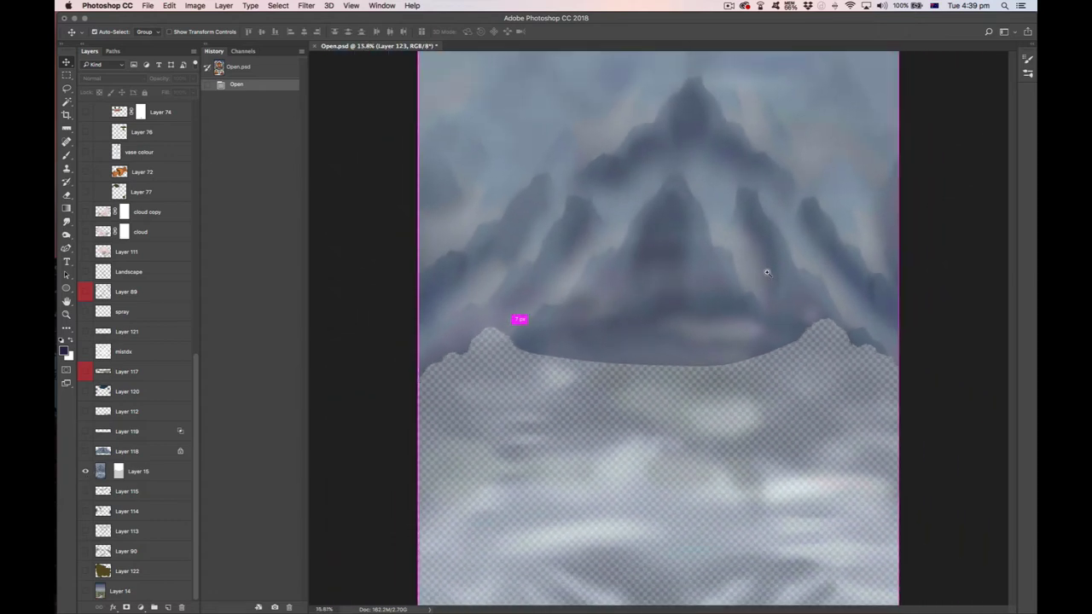
pyautogui.scroll(3, 767, 272)
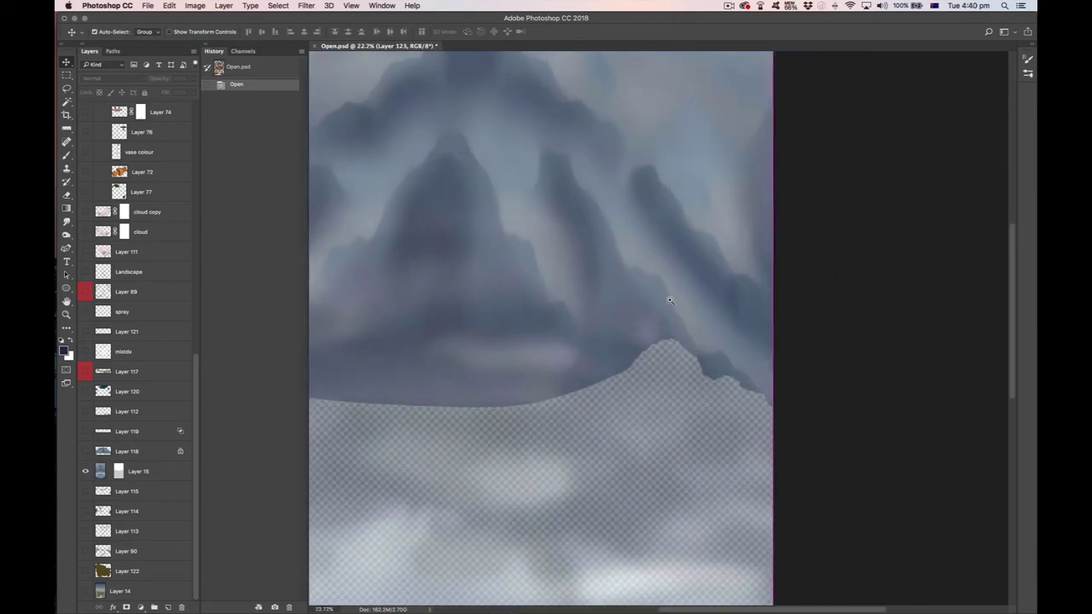
pyautogui.scroll(-1, 635, 222)
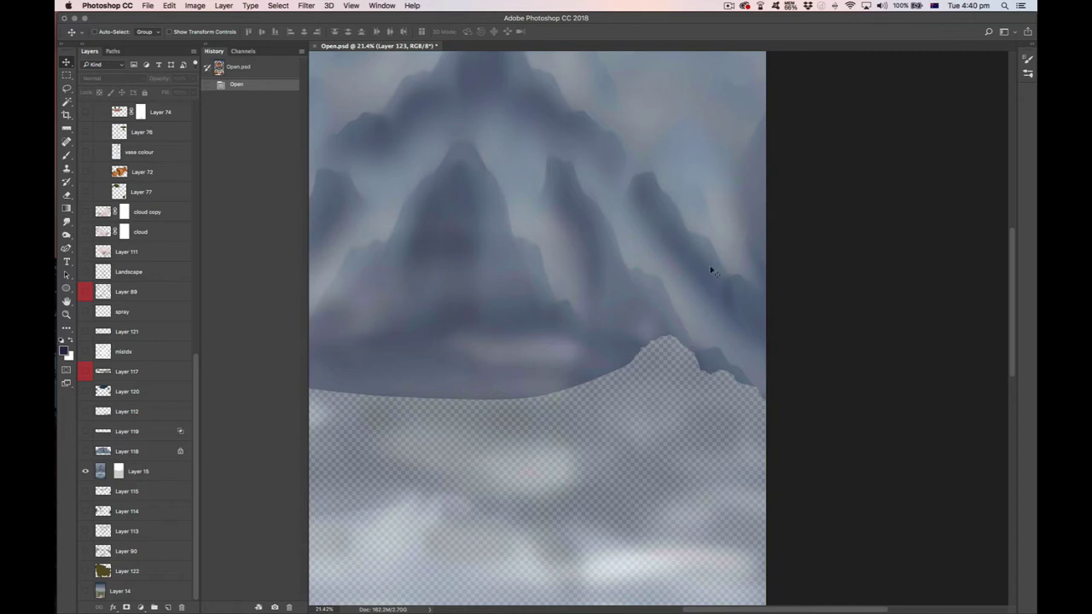
pyautogui.scroll(-3, 666, 299)
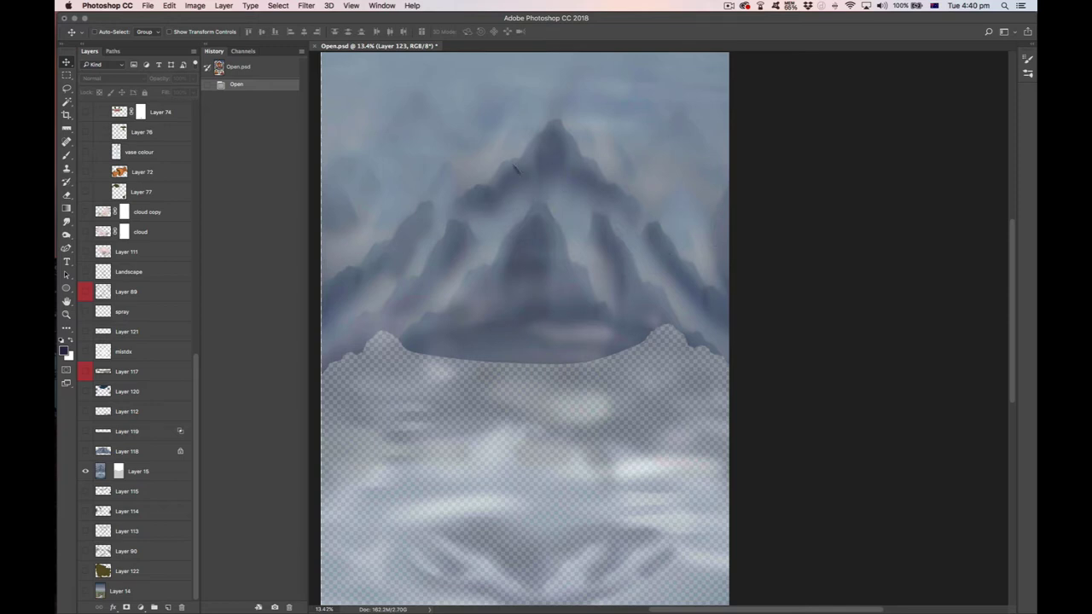
pyautogui.moveTo(577, 227); pyautogui.dragTo(614, 263)
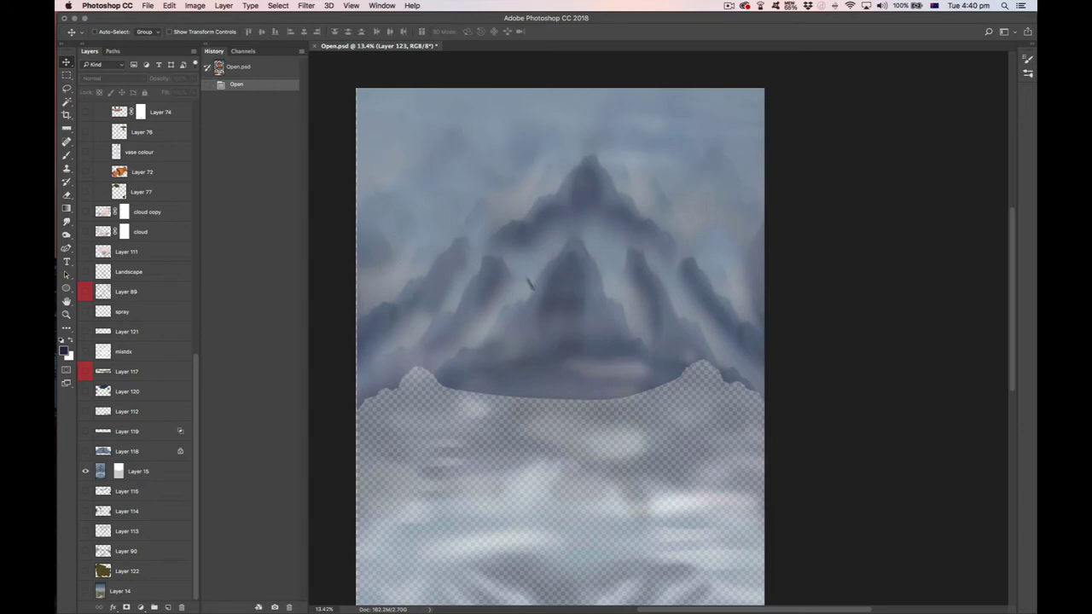
pyautogui.hotkey('ctrl', '0')
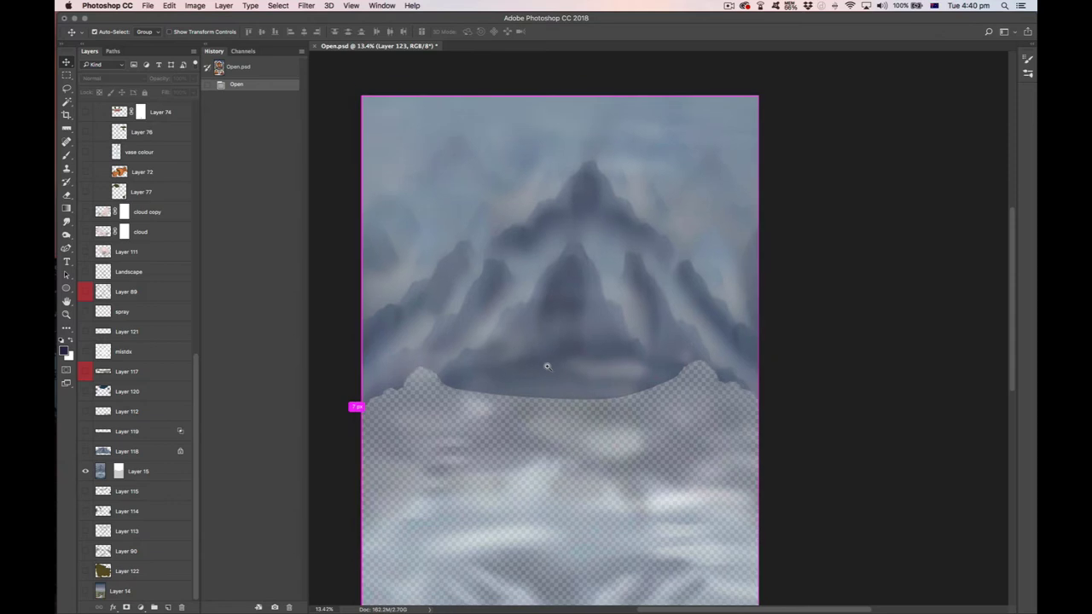
# - Show the Lord Manjushri11 layer briefly to check the figure against the mountain, and hide it again
pyautogui.moveTo(198, 431); pyautogui.dragTo(197, 248)
pyautogui.scroll(2, 196, 177)
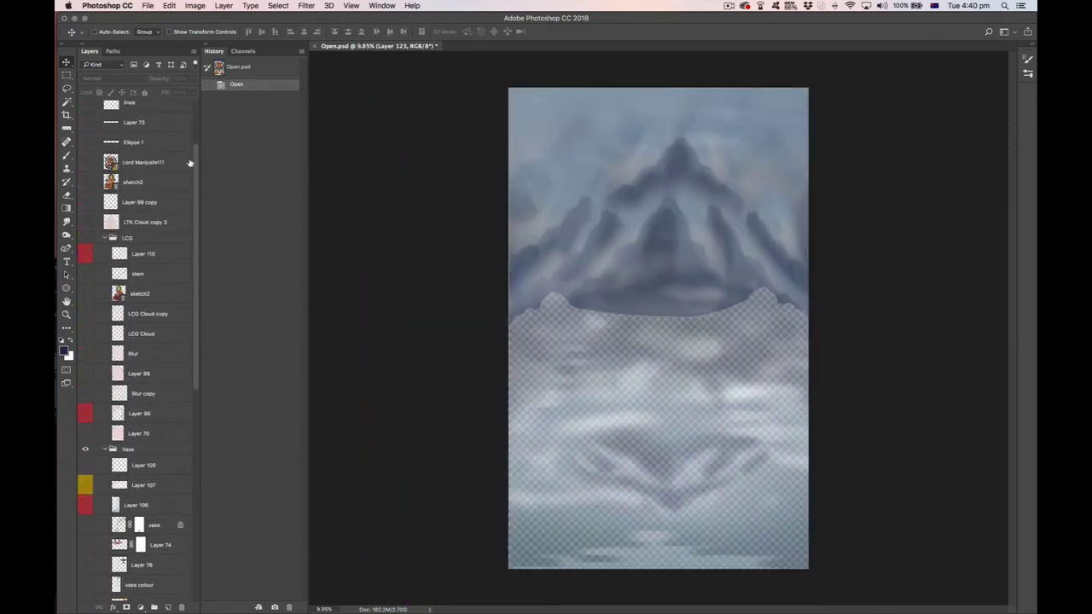
pyautogui.click(86, 162)
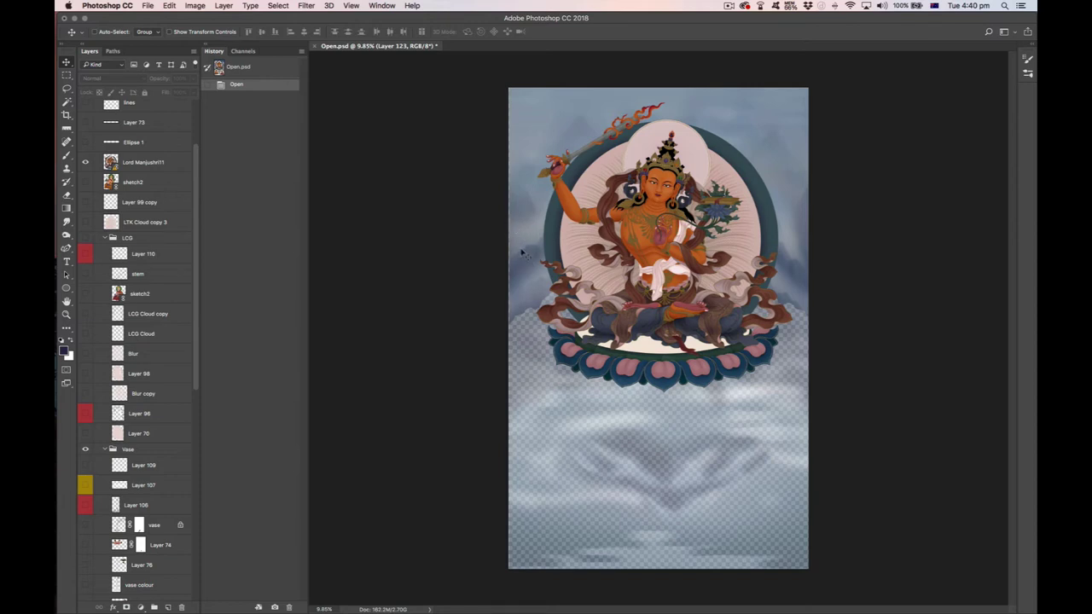
pyautogui.click(85, 163)
# - Show Layers 115 down to 14 again and compare the landscape with and without Layer 15, leaving it visible
pyautogui.moveTo(194, 307); pyautogui.dragTo(199, 574)
pyautogui.moveTo(86, 492); pyautogui.dragTo(76, 607)
pyautogui.click(85, 472)
pyautogui.click(84, 472)
pyautogui.click(85, 472)
pyautogui.click(86, 472)
pyautogui.click(85, 472)
pyautogui.click(85, 474)
pyautogui.click(86, 474)
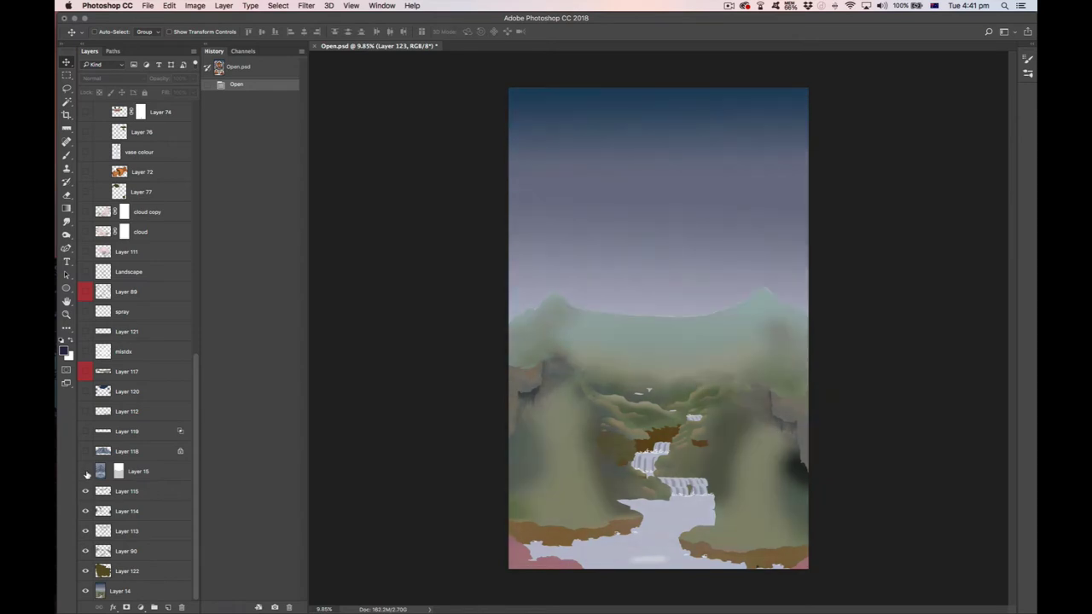
pyautogui.click(85, 473)
pyautogui.click(86, 474)
pyautogui.click(86, 473)
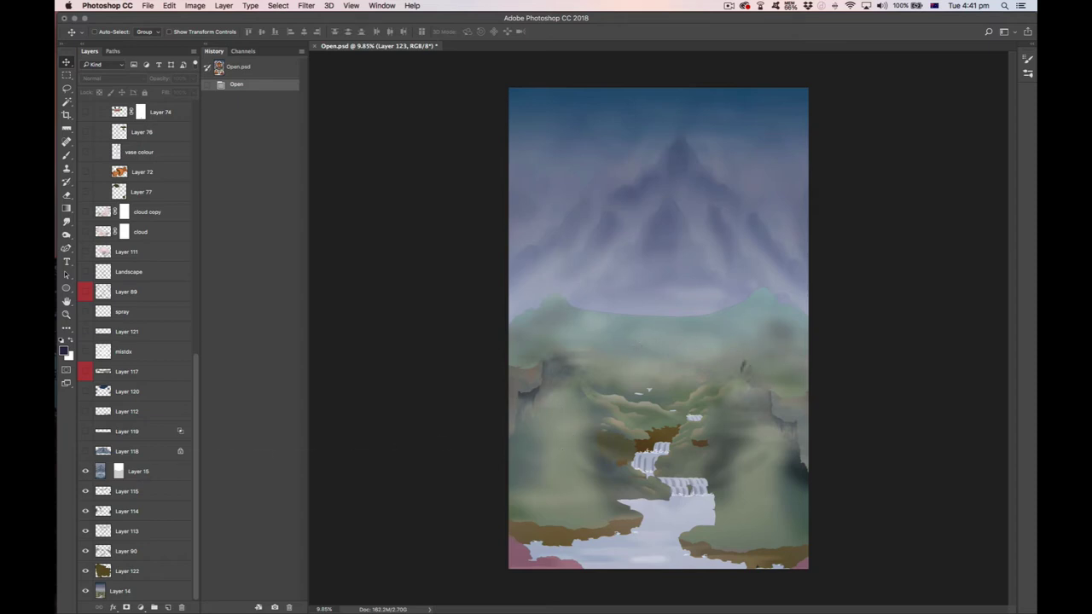
pyautogui.click(86, 473)
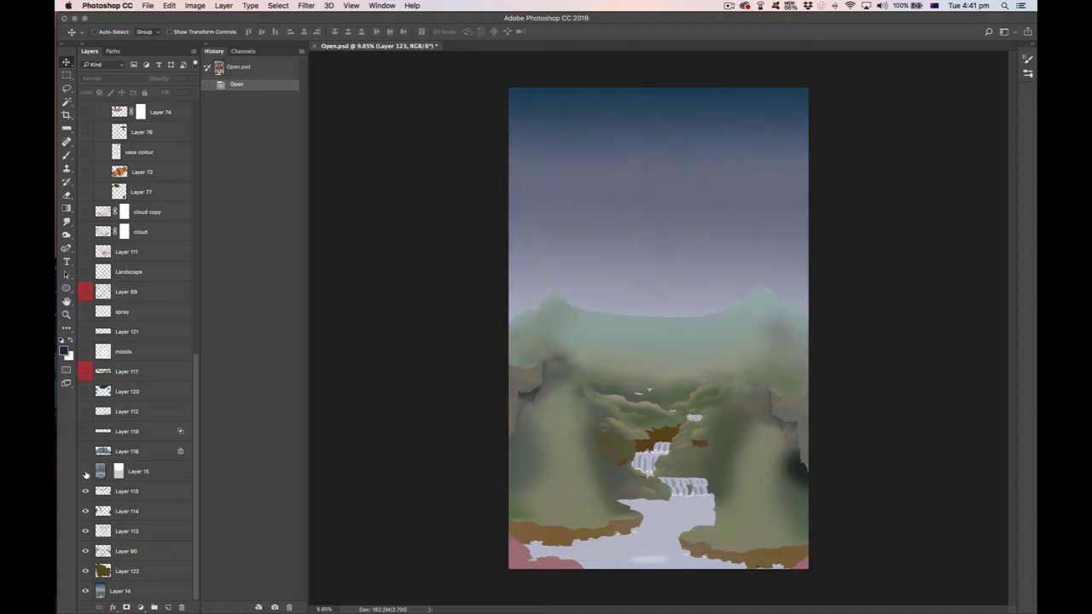
pyautogui.click(84, 474)
pyautogui.click(85, 474)
pyautogui.click(85, 472)
pyautogui.click(85, 472)
pyautogui.click(86, 472)
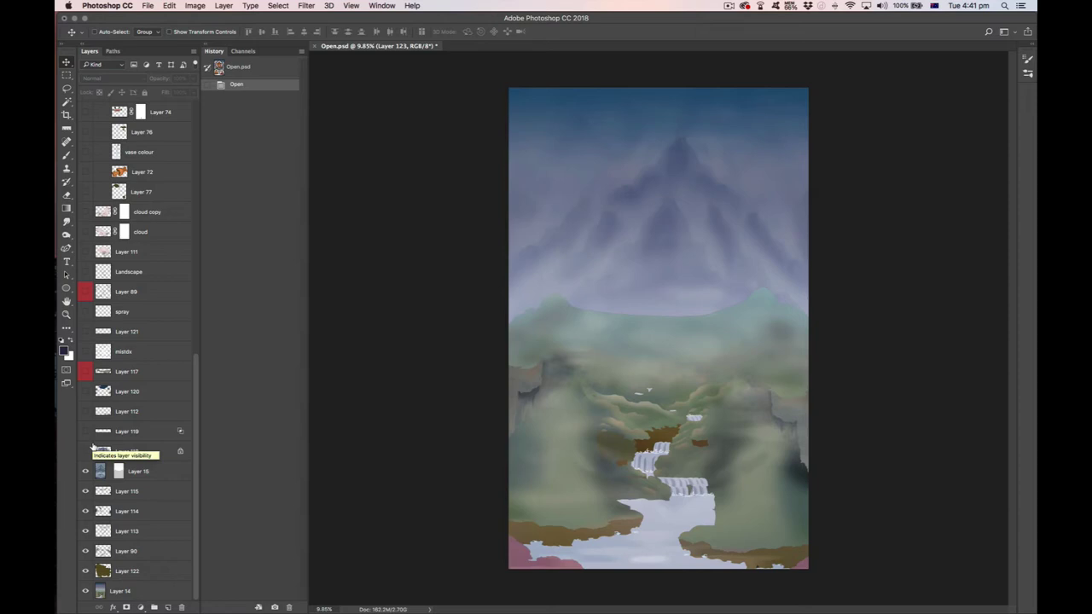
# - Make Layer 118 visible, switching it repeatedly to compare its effect on the mountain
pyautogui.click(86, 452)
pyautogui.click(86, 451)
pyautogui.click(85, 451)
pyautogui.click(85, 451)
pyautogui.click(86, 451)
pyautogui.click(85, 451)
pyautogui.click(85, 451)
pyautogui.click(85, 452)
pyautogui.click(85, 451)
pyautogui.click(86, 451)
pyautogui.click(85, 451)
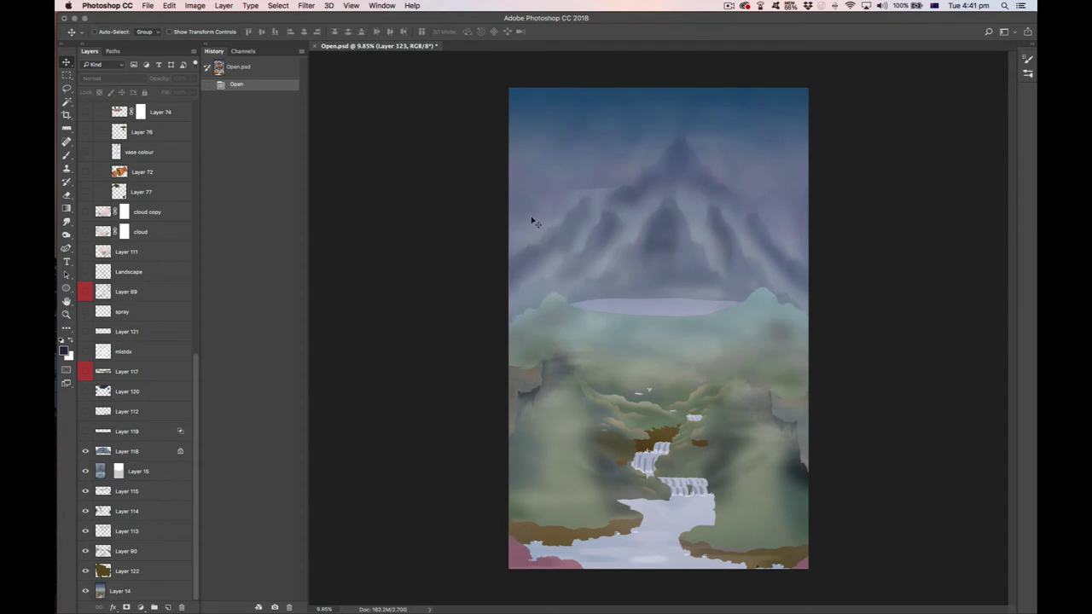
# - Make Layer 119 visible and compare the water ripples near the riverbank up close with and without it
pyautogui.click(86, 432)
pyautogui.click(86, 432)
pyautogui.click(85, 432)
pyautogui.scroll(10, 632, 565)
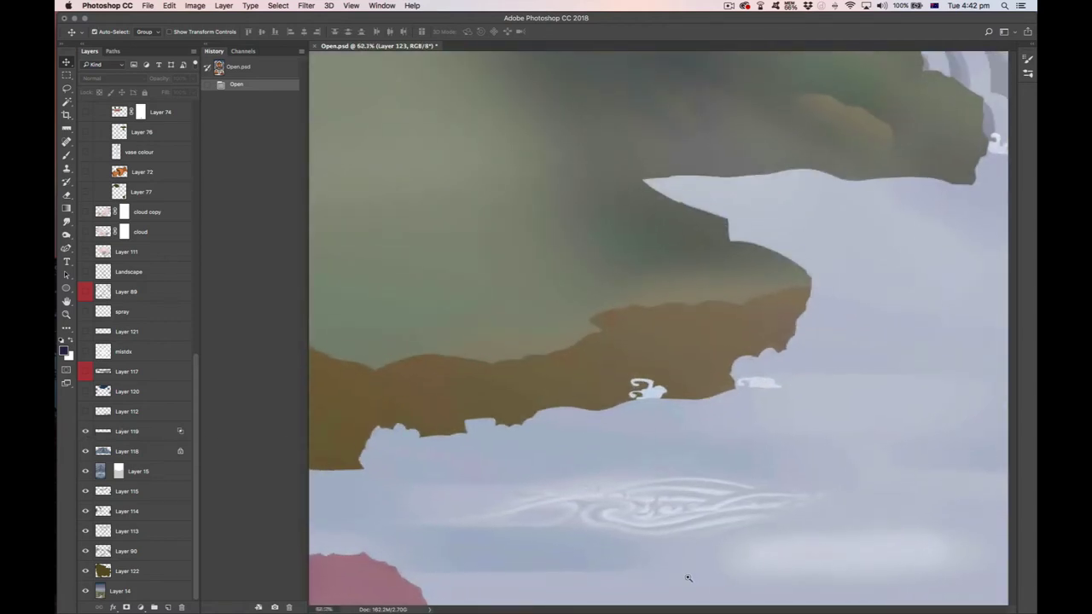
pyautogui.moveTo(562, 547); pyautogui.dragTo(600, 446)
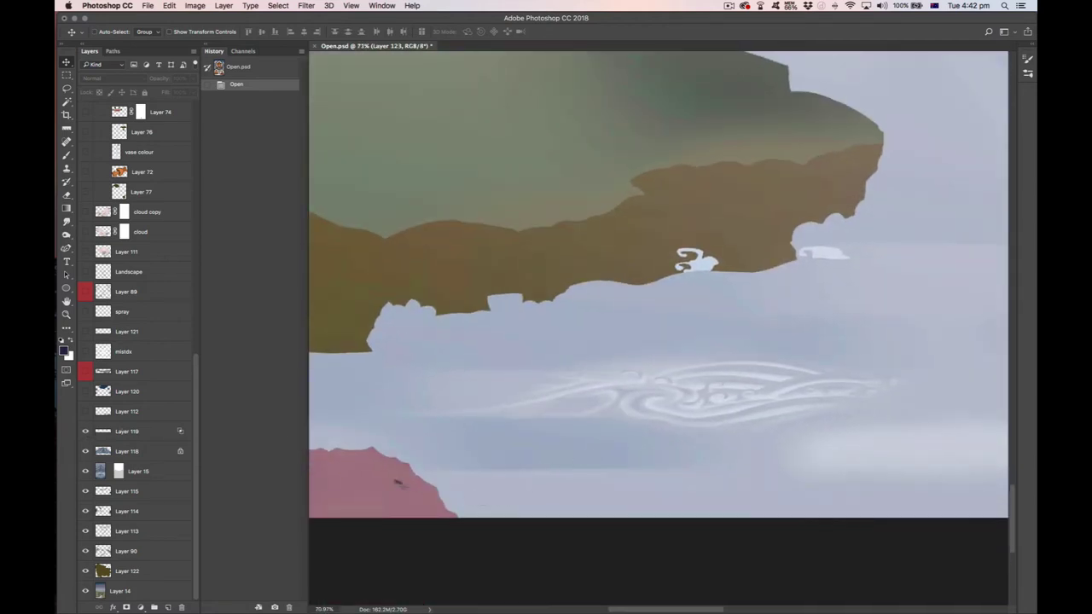
pyautogui.click(85, 432)
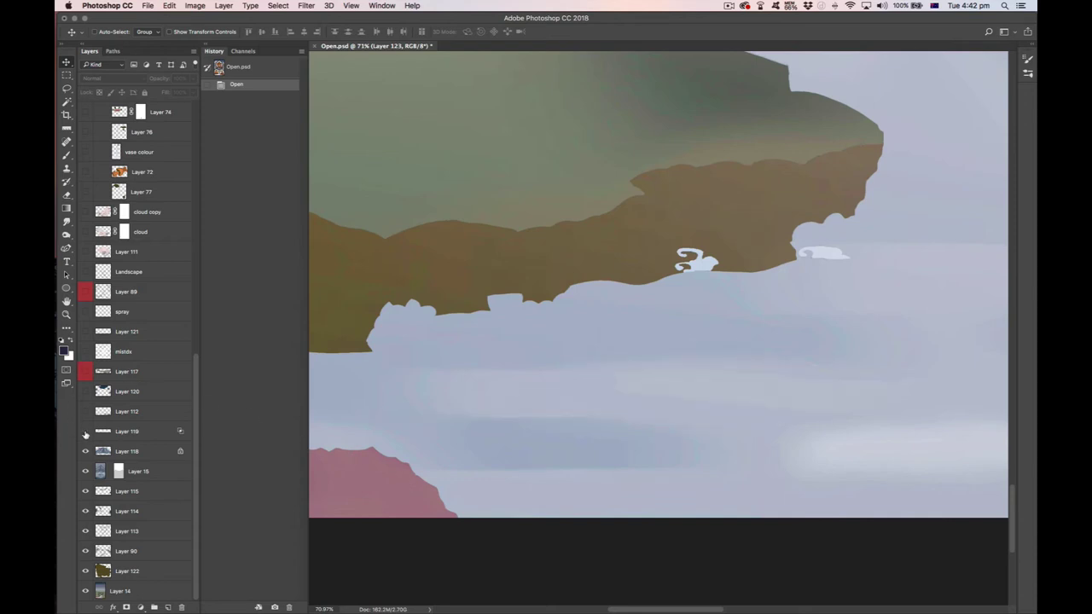
pyautogui.click(84, 431)
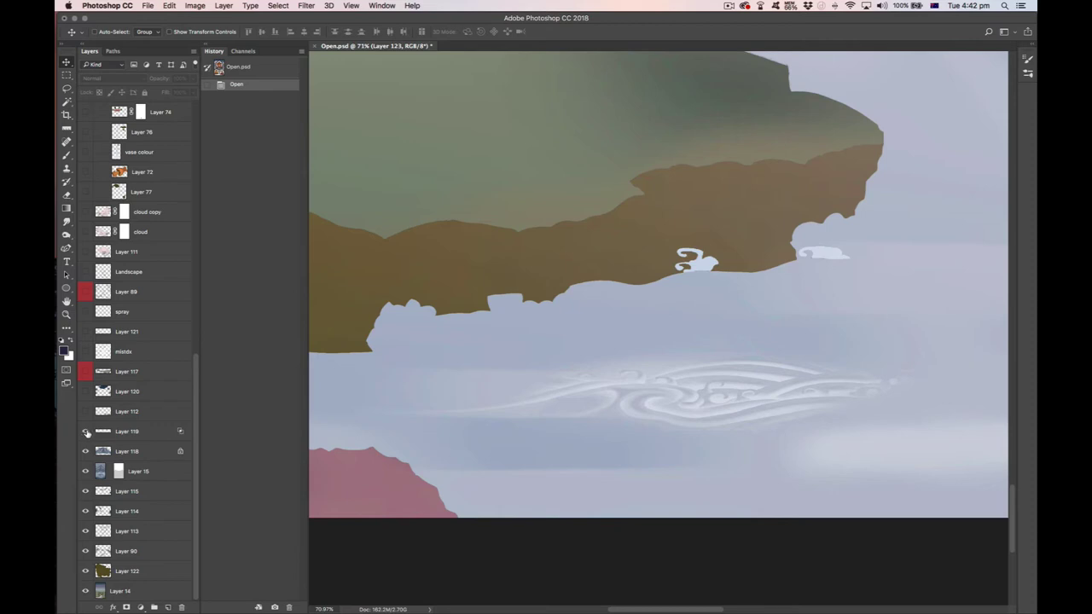
pyautogui.click(85, 432)
pyautogui.click(85, 432)
pyautogui.click(85, 432)
# - Make Layer 112 visible, comparing the riverbank rocks with and without its shading up close
pyautogui.scroll(-6, 633, 453)
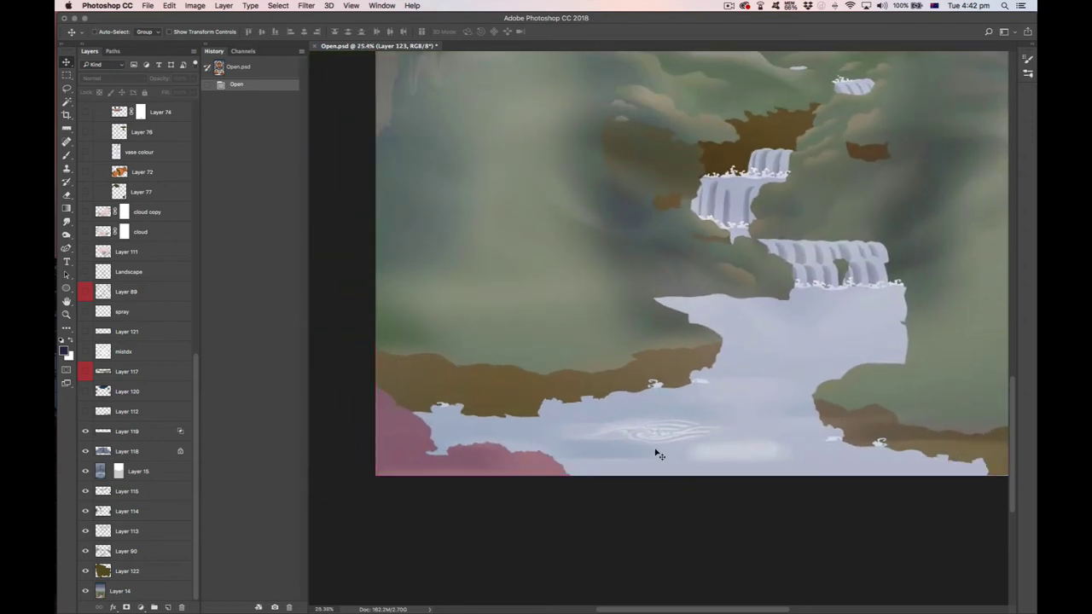
pyautogui.click(85, 412)
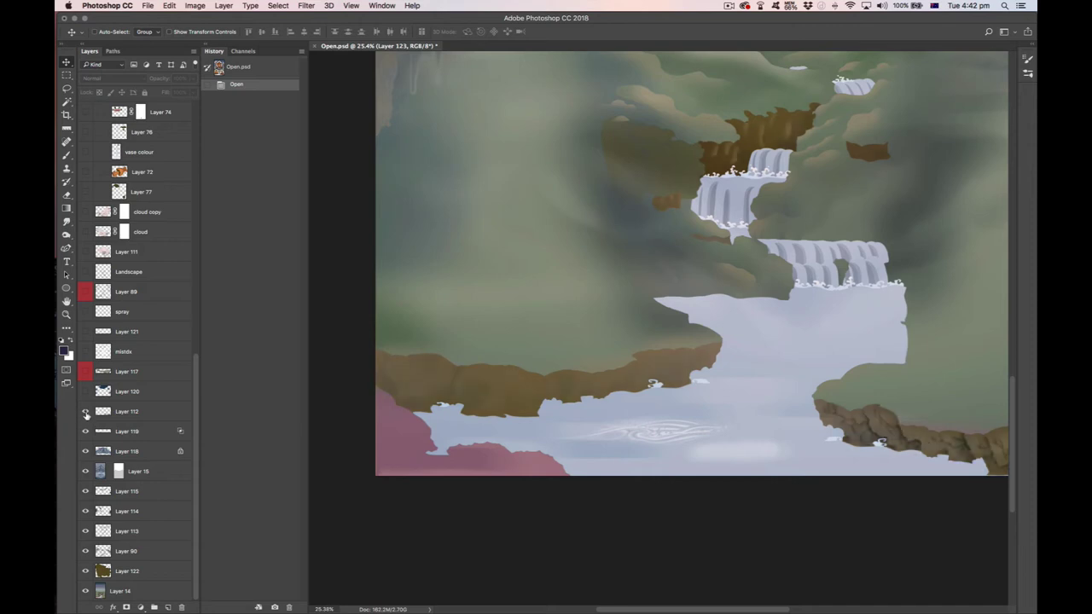
pyautogui.click(85, 412)
pyautogui.scroll(3, 891, 437)
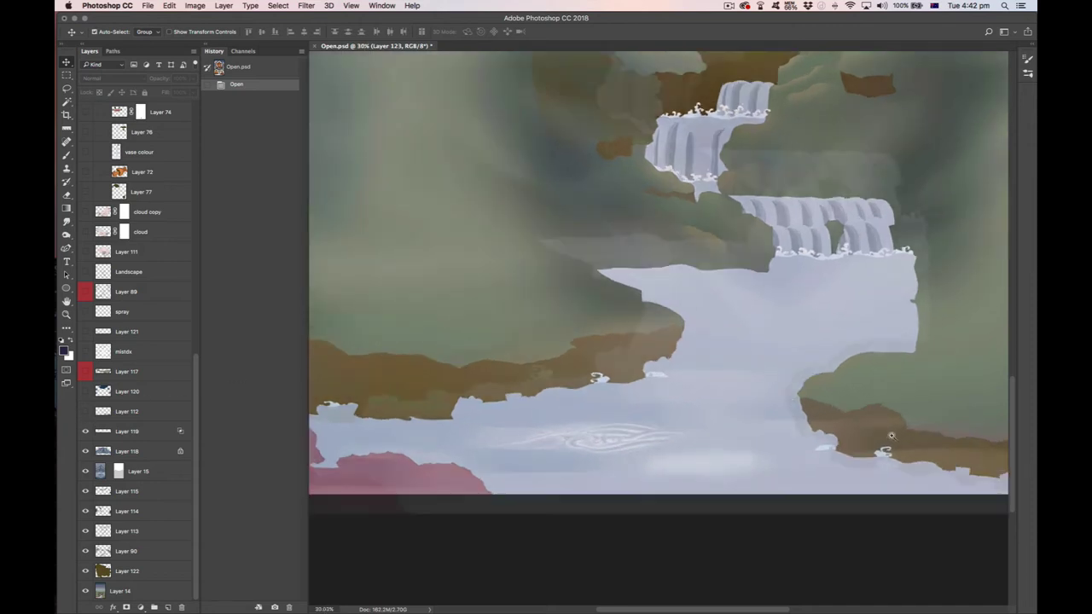
pyautogui.moveTo(891, 438); pyautogui.dragTo(561, 317)
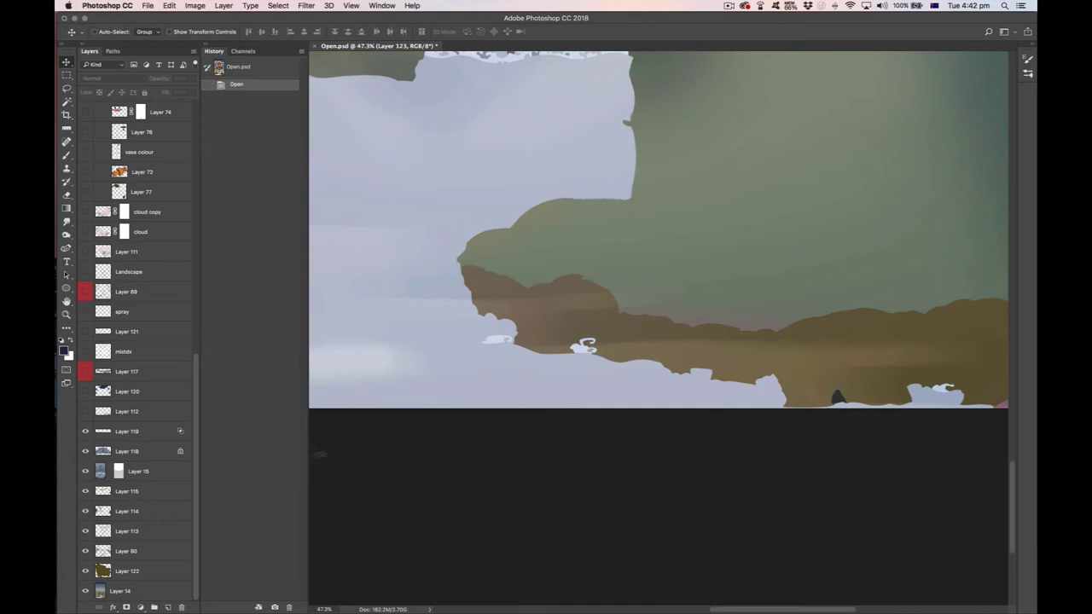
pyautogui.click(86, 412)
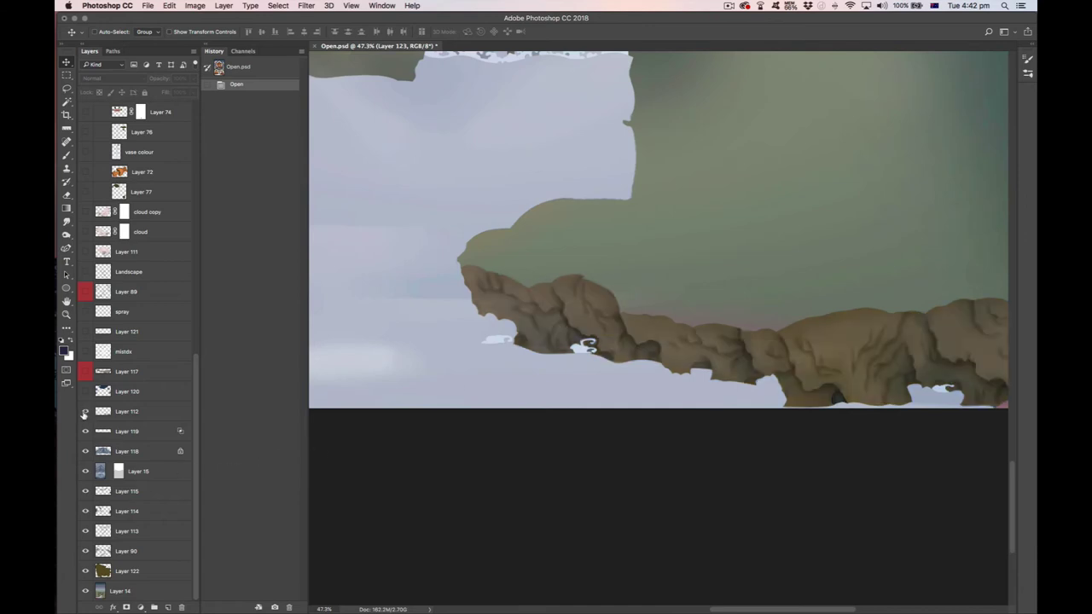
# - Compare the riverbank rocks up close with and without Layer 112 again, leaving the layer visible
pyautogui.click(85, 412)
pyautogui.click(85, 413)
pyautogui.click(83, 413)
pyautogui.click(85, 412)
# - Look over the waterfalls and river, make Layer 120 visible, and view its effect on the whole landscape
pyautogui.scroll(10, 589, 349)
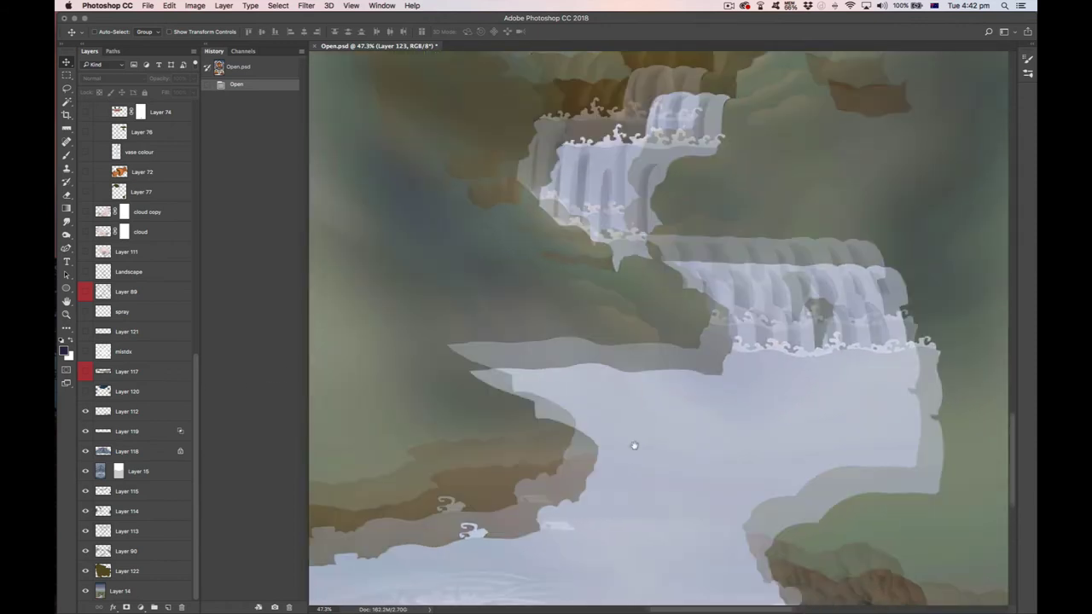
pyautogui.scroll(5, 634, 446)
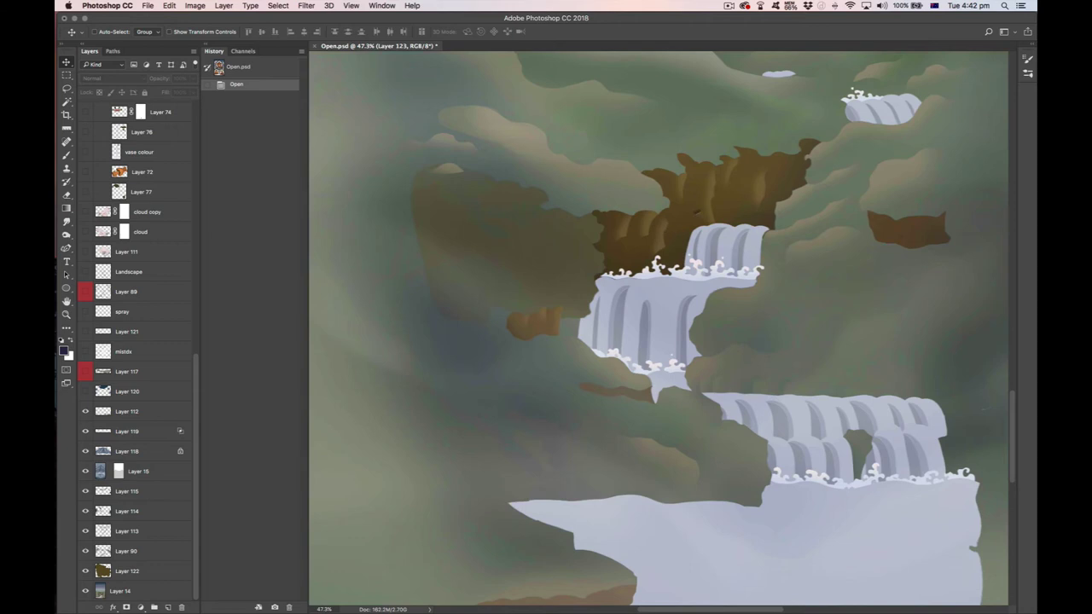
pyautogui.scroll(-2, 618, 322)
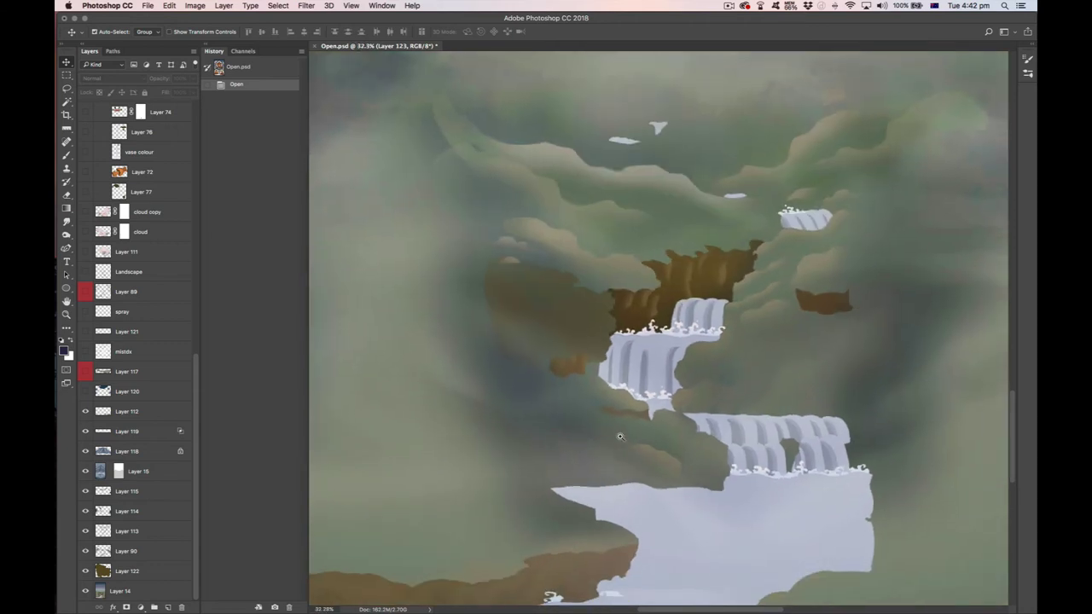
pyautogui.scroll(-5, 577, 409)
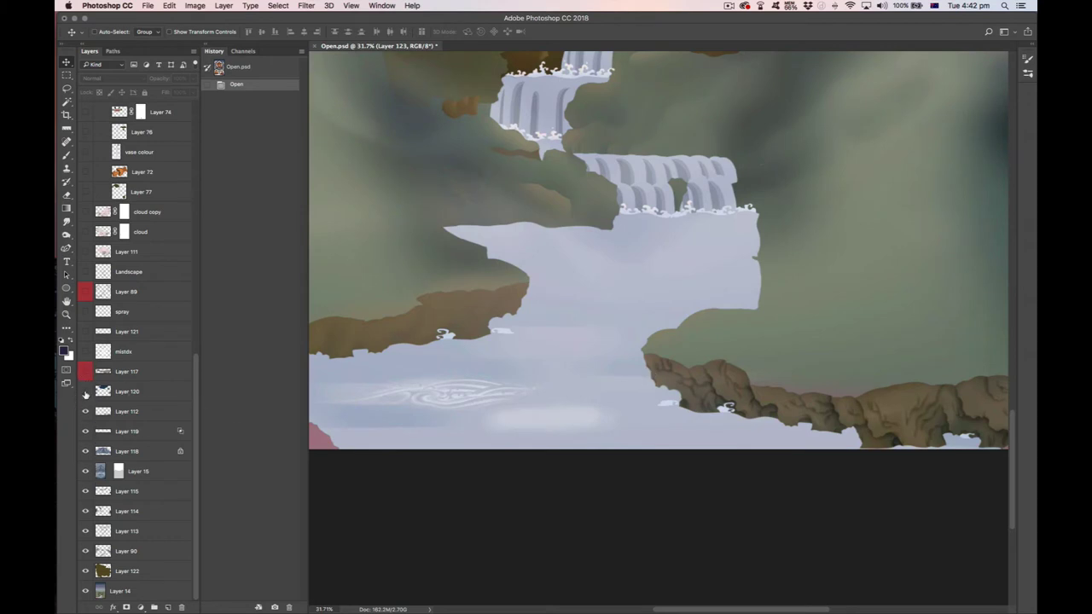
pyautogui.click(86, 393)
pyautogui.scroll(-2, 483, 404)
pyautogui.scroll(-5, 484, 404)
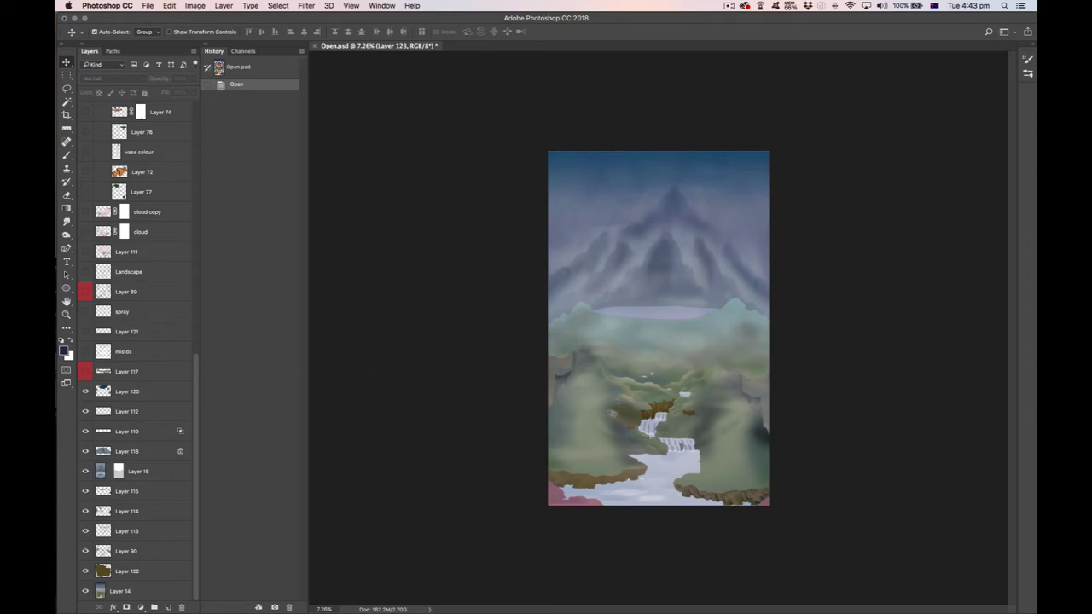
# - Make Layer 117 visible and inspect the rocks along the right riverbank up close
pyautogui.scroll(4, 658, 416)
pyautogui.scroll(-1, 691, 448)
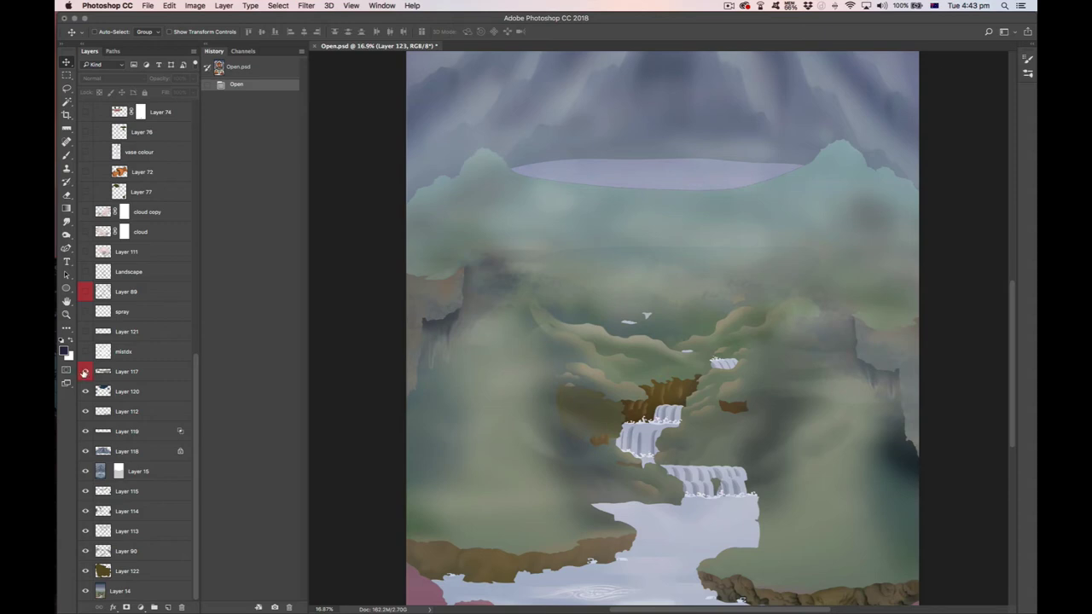
pyautogui.scroll(-4, 498, 372)
pyautogui.hscroll(3, 498, 372)
pyautogui.scroll(-3, 498, 372)
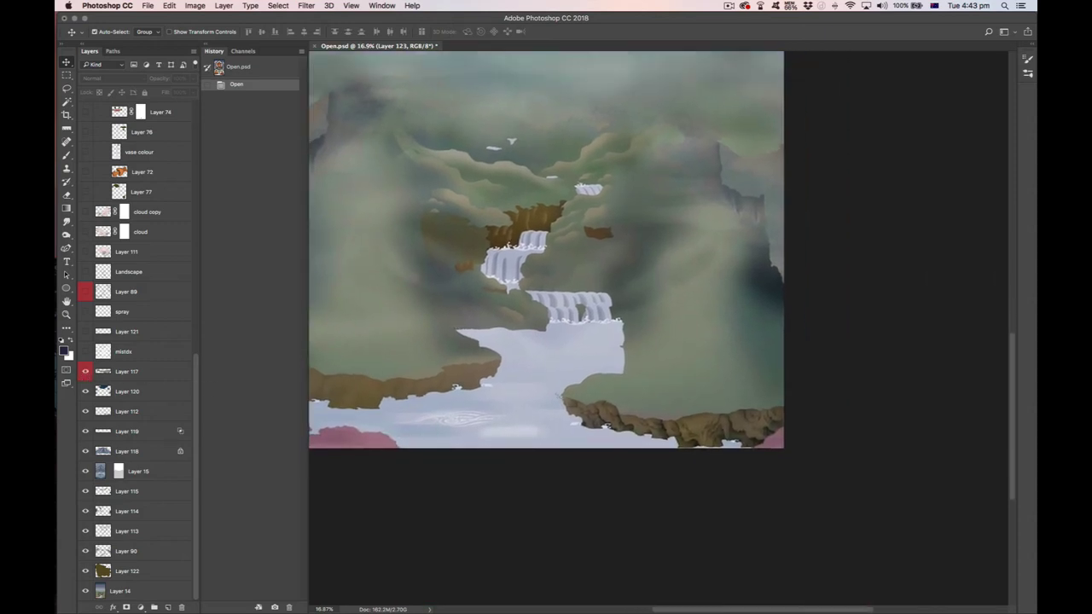
pyautogui.scroll(6, 687, 470)
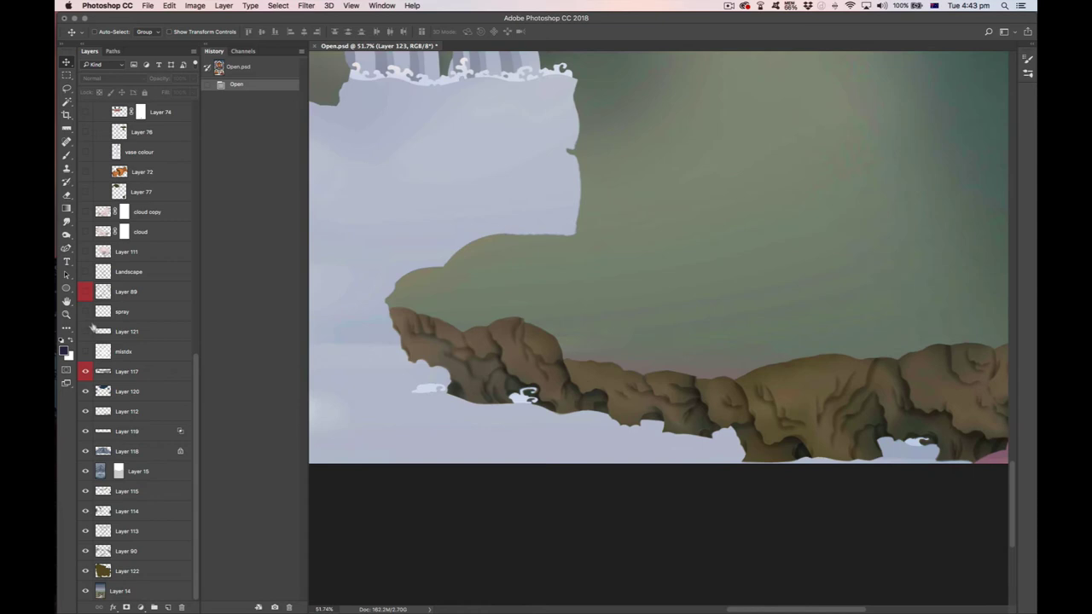
# - Switch Layer 117 off and on repeatedly to compare the riverbank rocks, leaving the layer visible
pyautogui.click(86, 373)
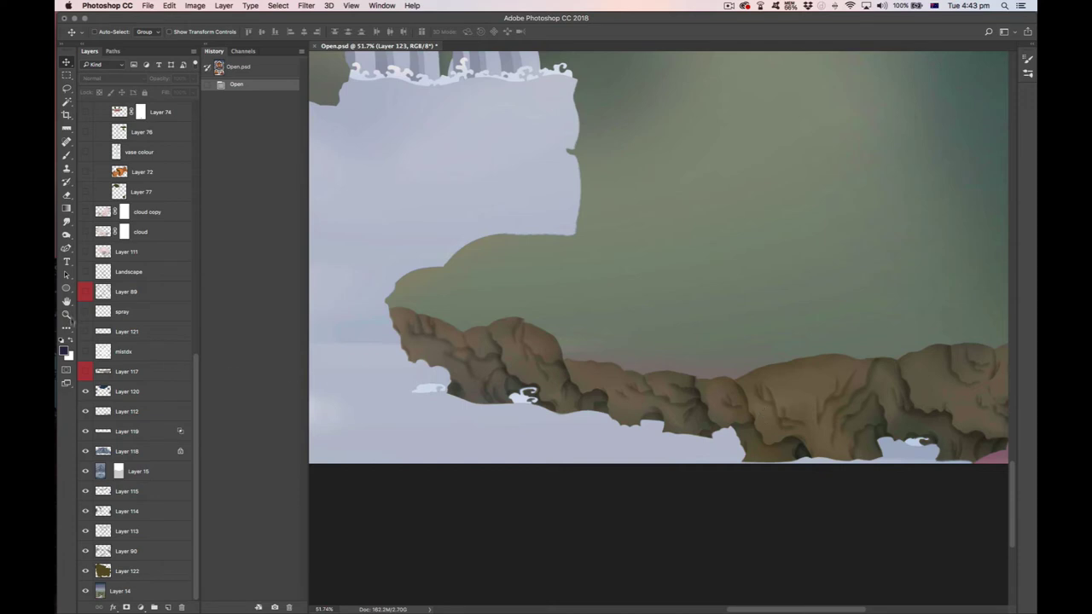
pyautogui.click(84, 372)
pyautogui.click(84, 372)
pyautogui.click(84, 372)
pyautogui.click(85, 372)
pyautogui.click(84, 372)
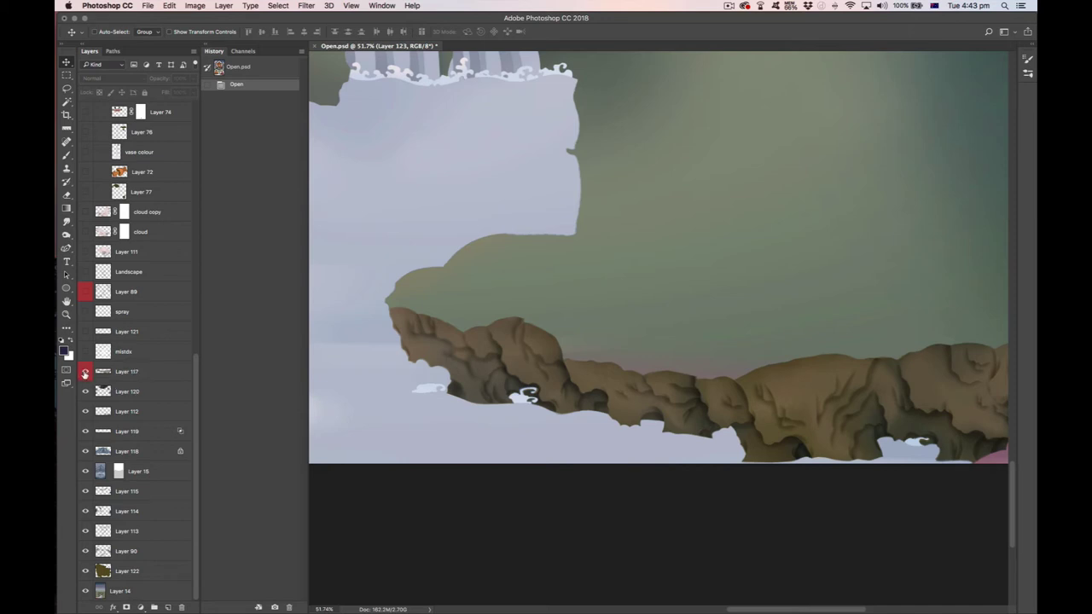
pyautogui.click(84, 373)
pyautogui.click(85, 373)
pyautogui.click(85, 373)
# - Make the mistdx layer visible and compare the whole landscape with and without its mist bands
pyautogui.press('super+minus')
pyautogui.press('super+minus')
pyautogui.press('super+minus')
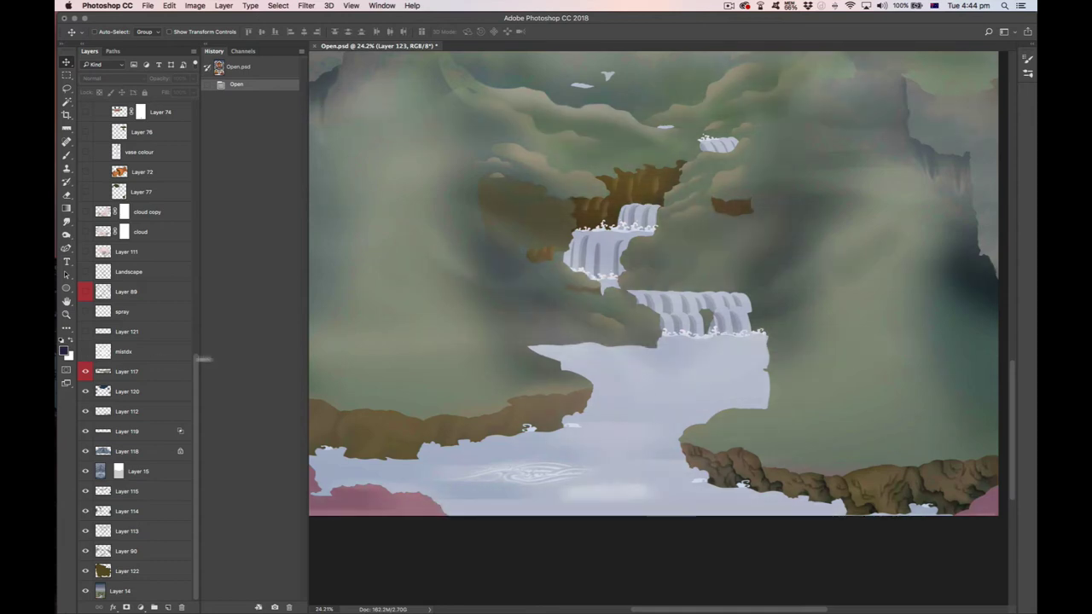
pyautogui.scroll(-3, 572, 413)
pyautogui.scroll(-1, 571, 413)
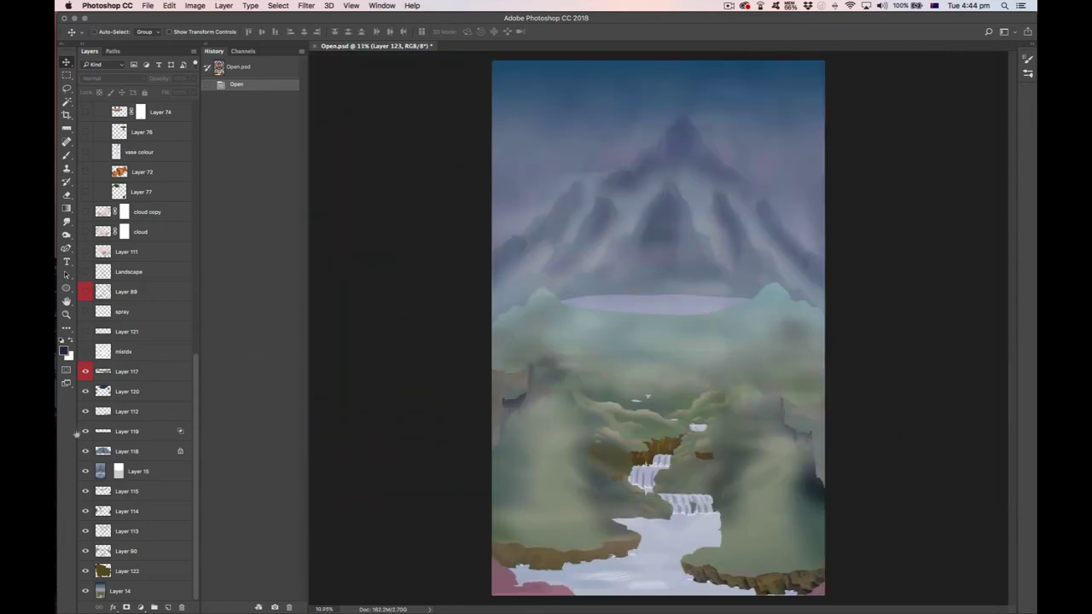
pyautogui.click(85, 352)
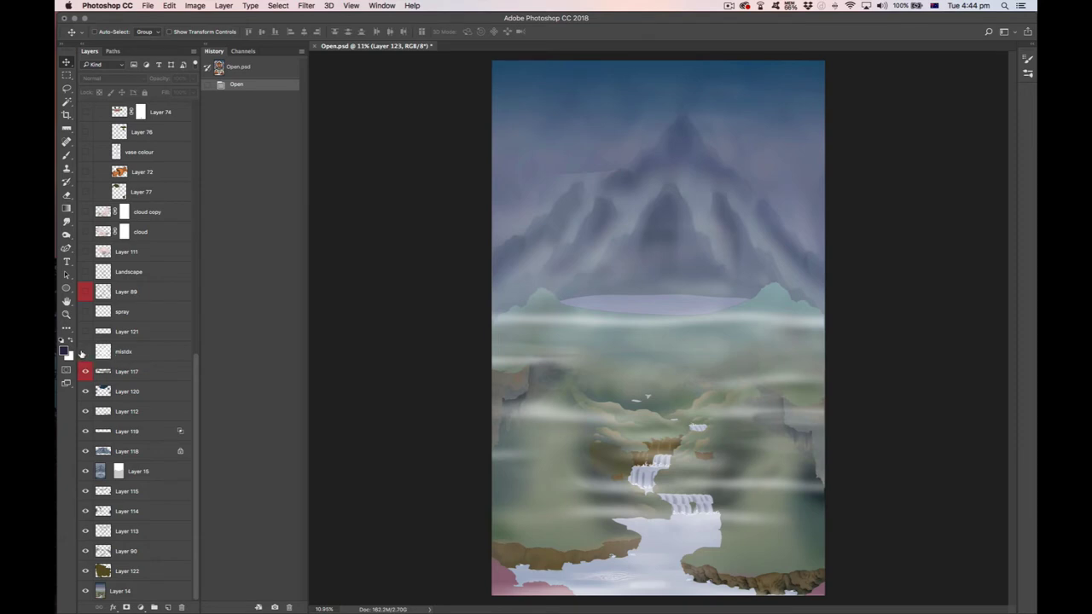
pyautogui.click(82, 353)
pyautogui.click(83, 353)
pyautogui.click(84, 352)
pyautogui.click(84, 353)
pyautogui.click(85, 352)
pyautogui.click(86, 352)
# - Compare the valley and waterfalls from closer up with and without the mistdx layer, leaving it visible
pyautogui.scroll(3, 590, 426)
pyautogui.moveTo(594, 508); pyautogui.dragTo(493, 357)
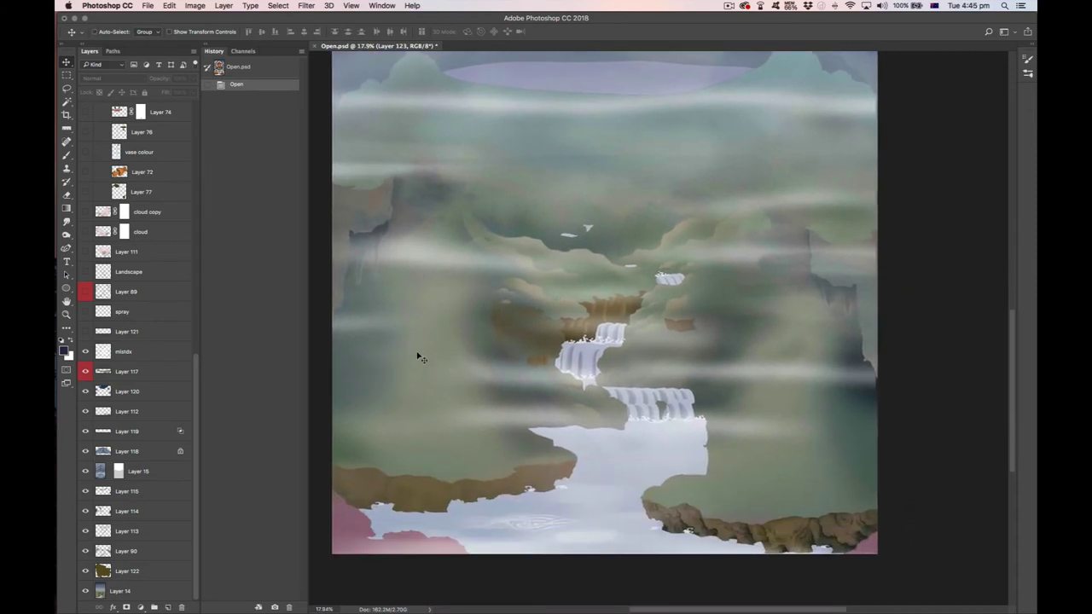
pyautogui.click(85, 351)
pyautogui.click(85, 351)
# - Switch Layer 121 on and off to compare the mist along the left riverbank and water ripples up close
pyautogui.moveTo(401, 399); pyautogui.dragTo(417, 428)
pyautogui.click(85, 331)
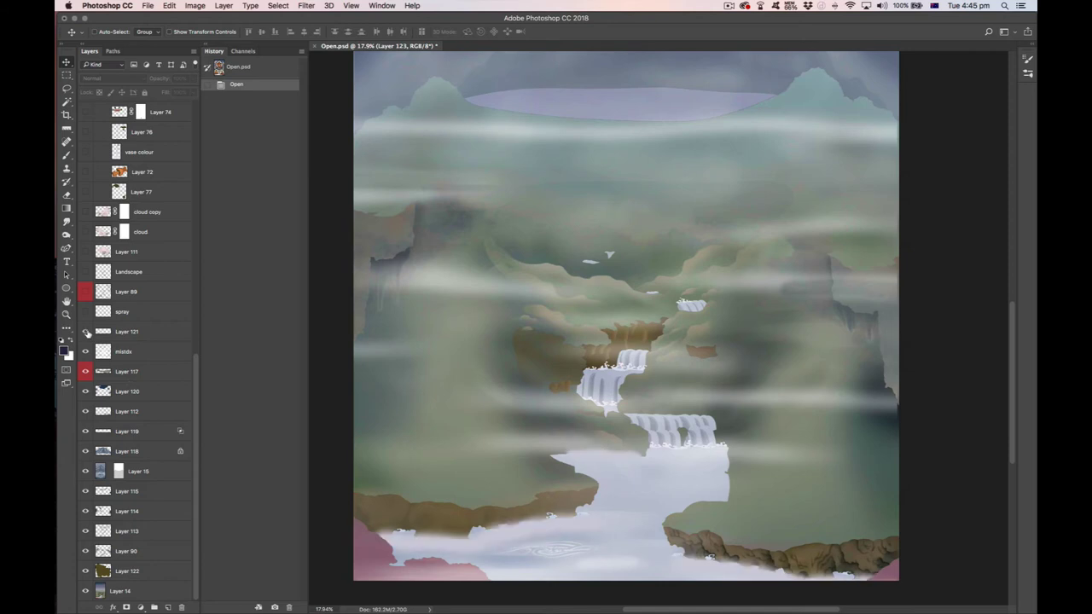
pyautogui.click(85, 331)
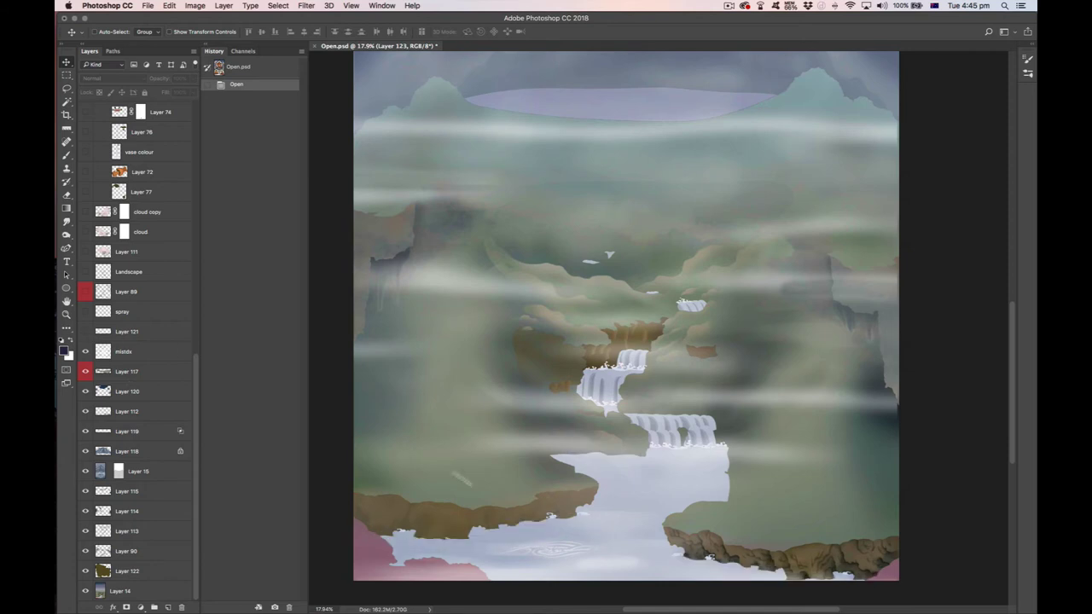
pyautogui.scroll(-5, 559, 401)
pyautogui.moveTo(543, 398); pyautogui.dragTo(589, 421)
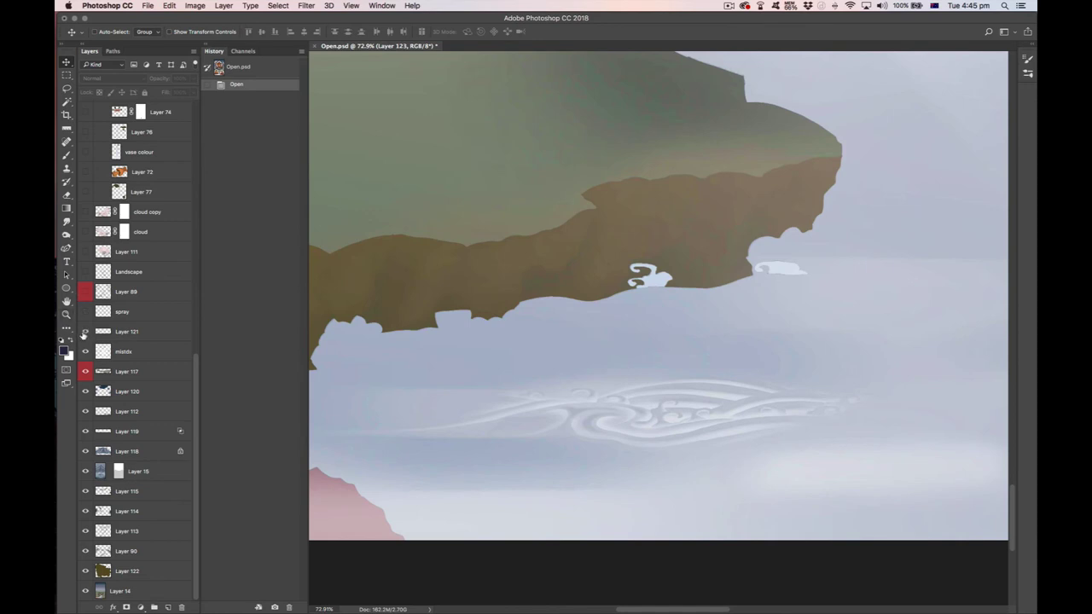
pyautogui.click(85, 331)
pyautogui.click(85, 331)
pyautogui.click(85, 331)
pyautogui.click(86, 331)
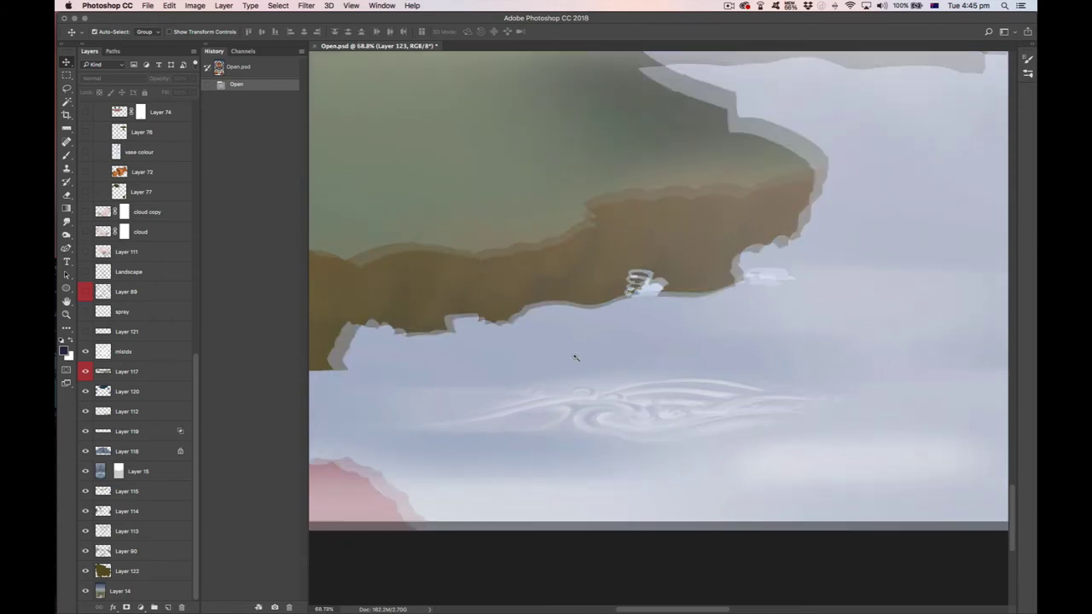
# - Make Layer 121 visible, comparing the mist along both riverbanks below the waterfall with and without it
pyautogui.scroll(-5, 575, 358)
pyautogui.moveTo(654, 355); pyautogui.dragTo(489, 375)
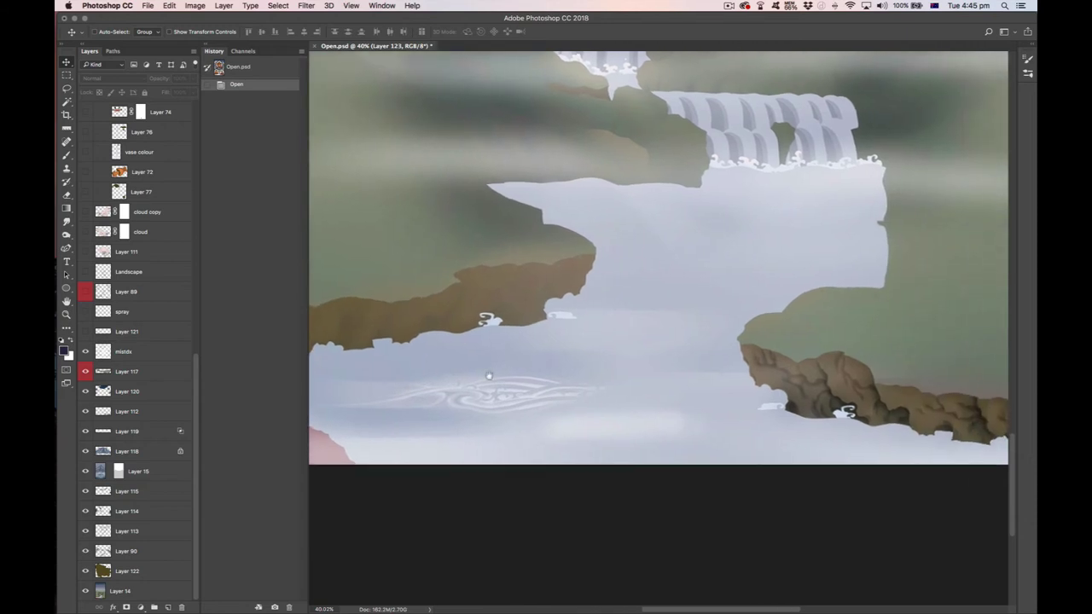
pyautogui.click(85, 331)
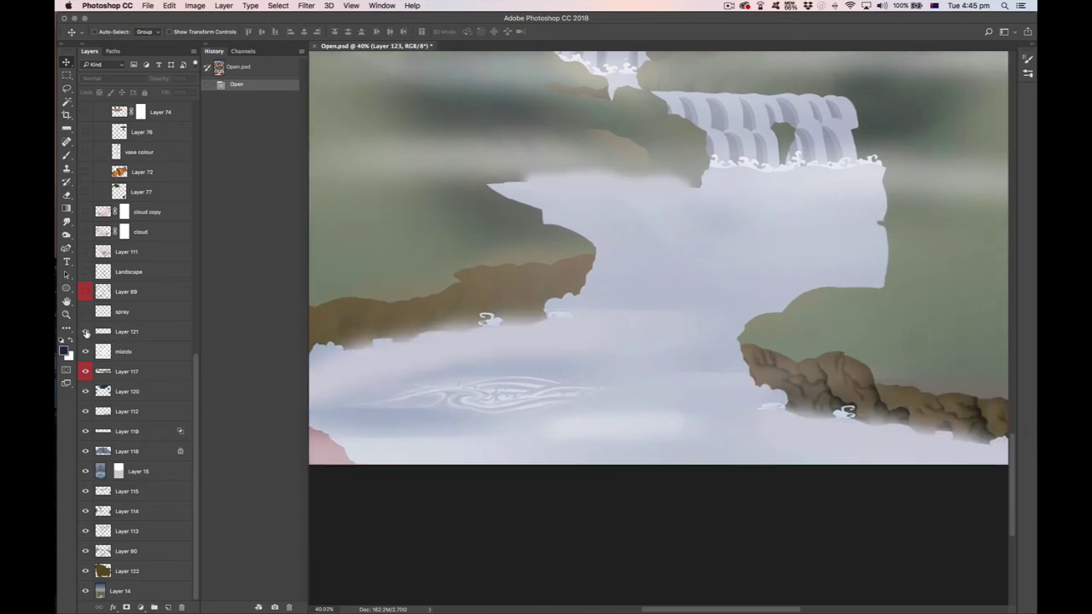
pyautogui.click(86, 332)
# - Make the spray layer visible and inspect its speckled droplets along the left riverbank up close
pyautogui.click(86, 313)
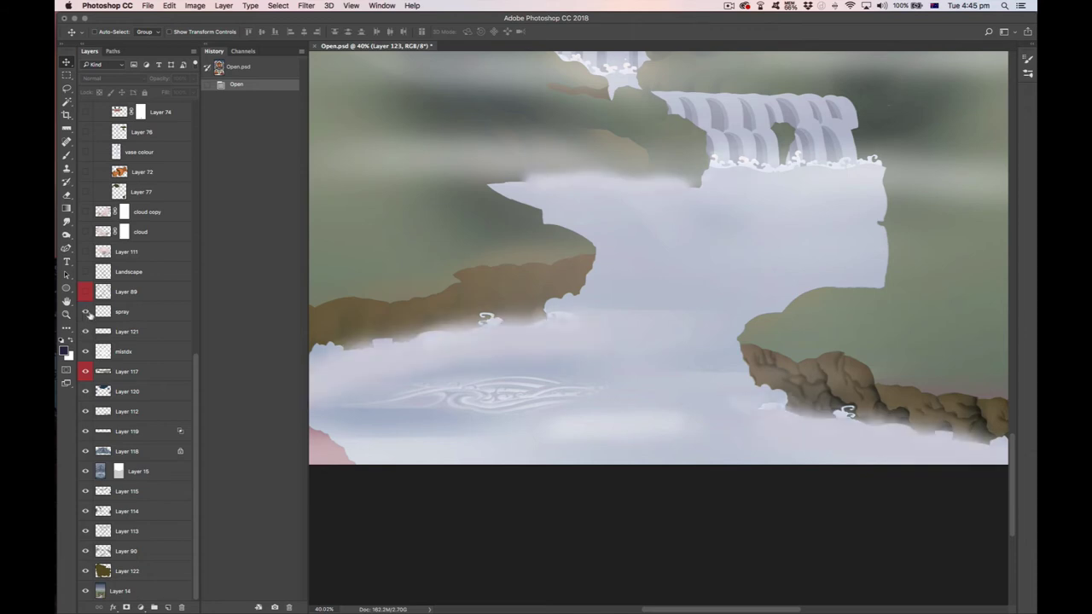
pyautogui.moveTo(448, 344); pyautogui.dragTo(592, 356)
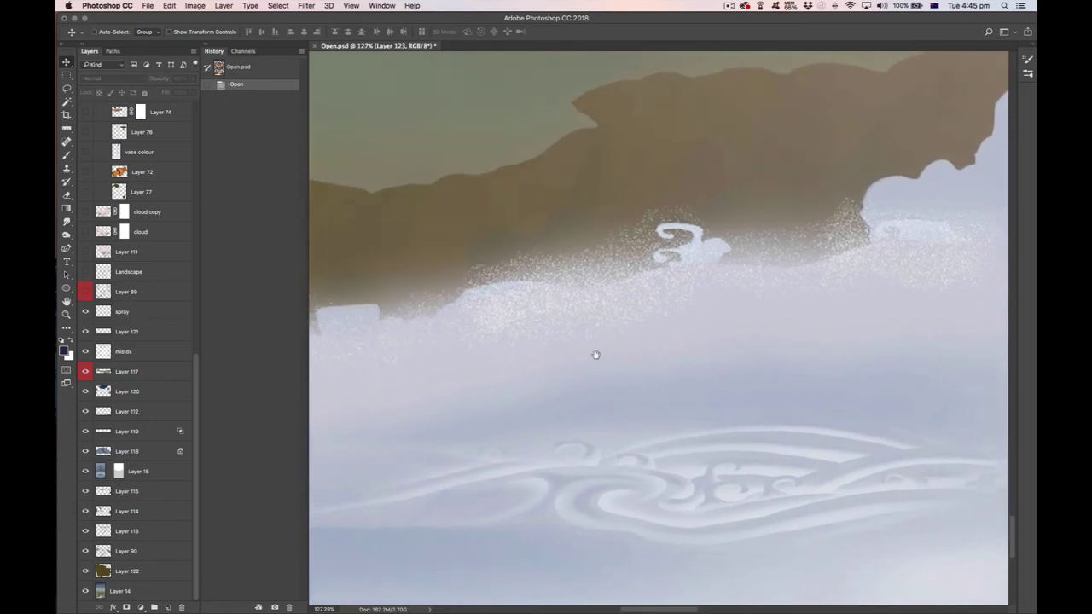
pyautogui.moveTo(515, 373); pyautogui.dragTo(574, 354)
pyautogui.press('v')
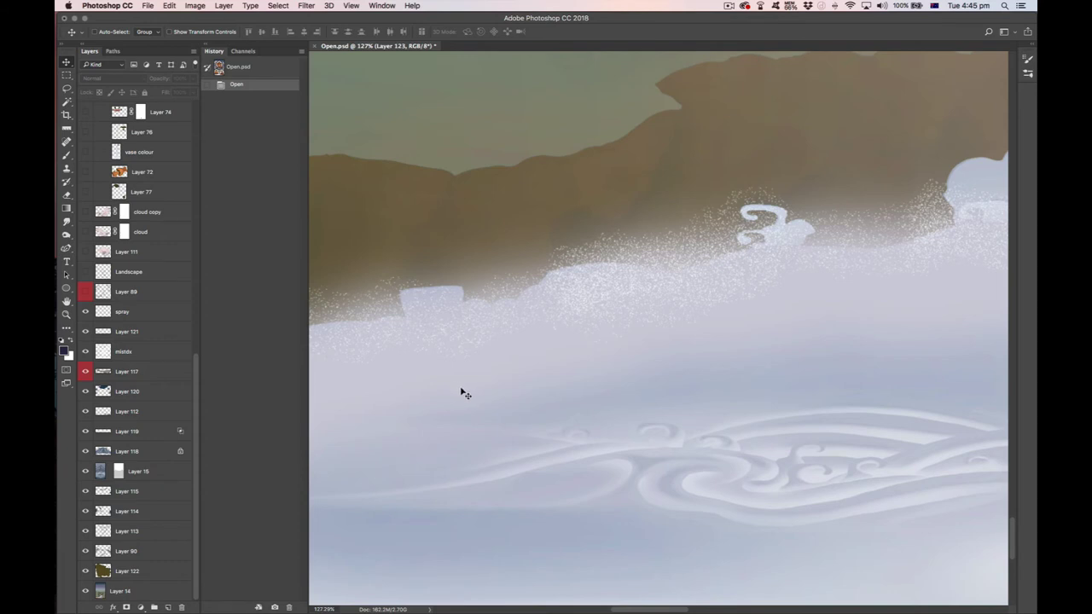
# - Examine the spray droplets around the rocks and small waves of the right riverbank at different magnifications
pyautogui.moveTo(577, 373); pyautogui.dragTo(438, 376)
pyautogui.moveTo(558, 327); pyautogui.dragTo(524, 346)
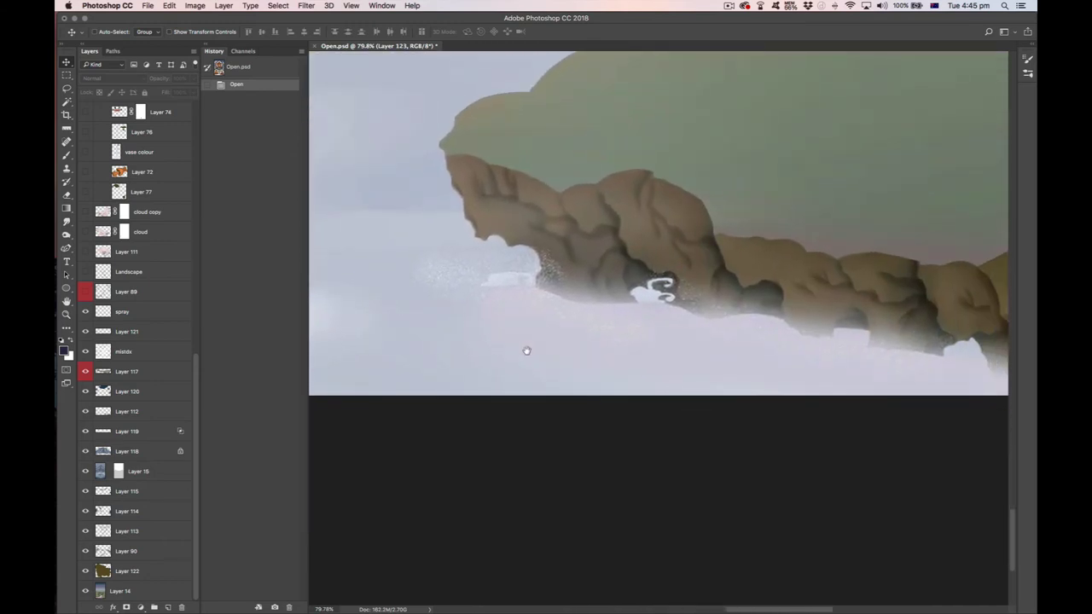
pyautogui.moveTo(535, 309)
pyautogui.mouseDown()
pyautogui.moveTo(568, 319)
pyautogui.moveTo(465, 227)
pyautogui.moveTo(505, 269)
pyautogui.moveTo(522, 254)
pyautogui.mouseUp()
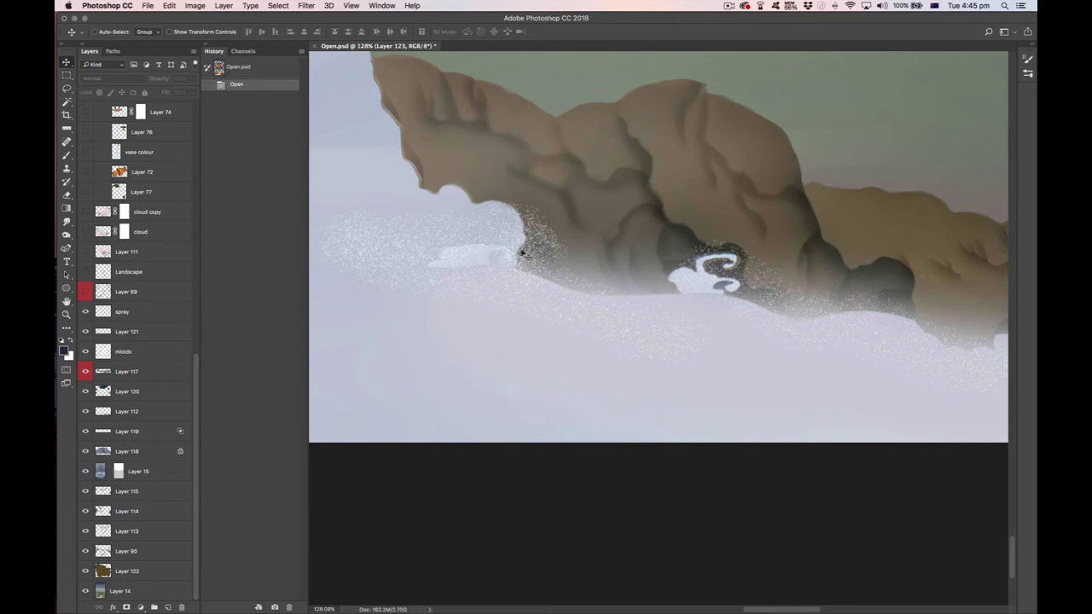
pyautogui.moveTo(532, 321); pyautogui.dragTo(499, 302)
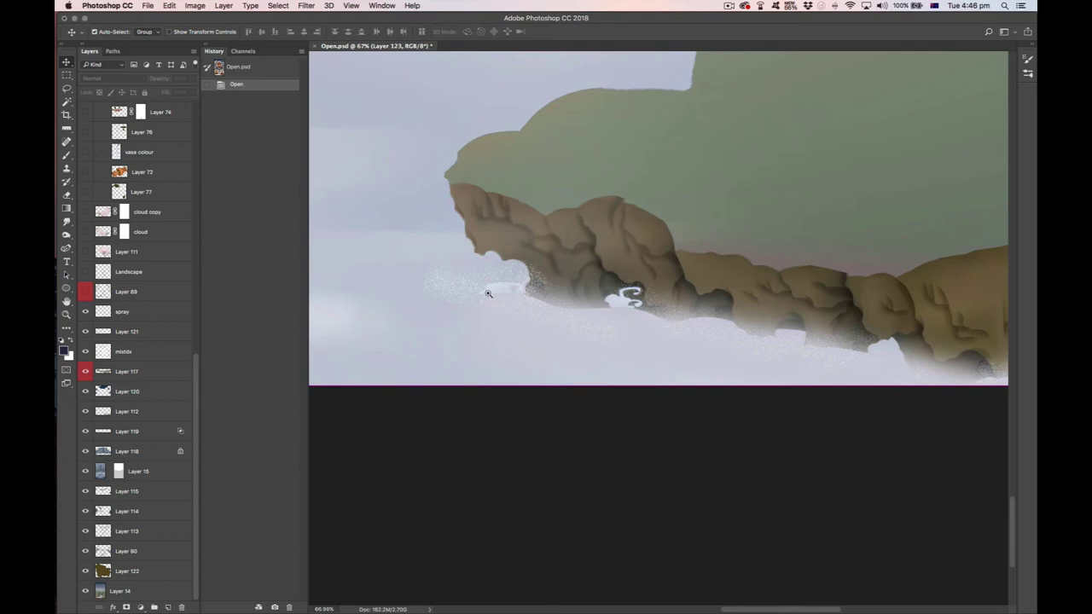
pyautogui.moveTo(488, 289); pyautogui.dragTo(585, 256)
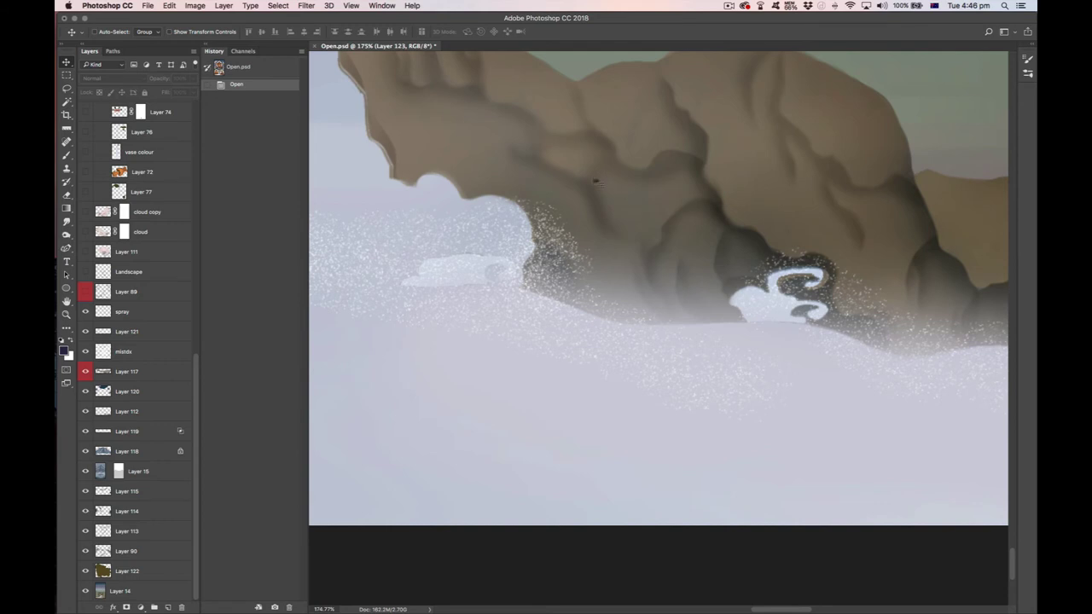
pyautogui.moveTo(597, 210); pyautogui.dragTo(516, 360)
# - Examine the spray at the foot of the lower waterfall and around the upper cascades
pyautogui.scroll(10, 517, 360)
pyautogui.hscroll(-5, 516, 360)
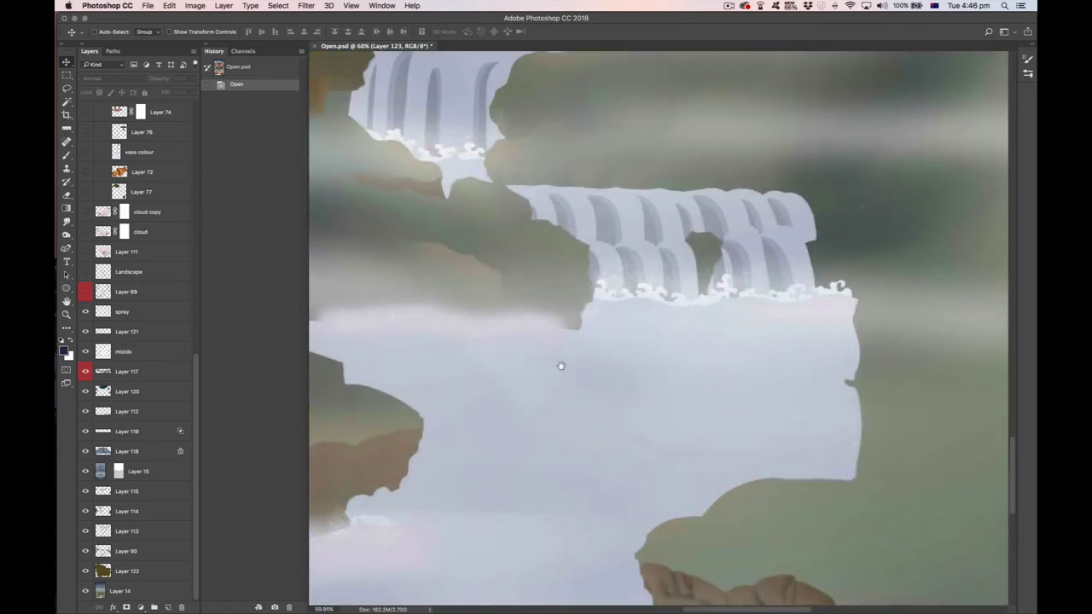
pyautogui.moveTo(661, 296); pyautogui.dragTo(714, 327)
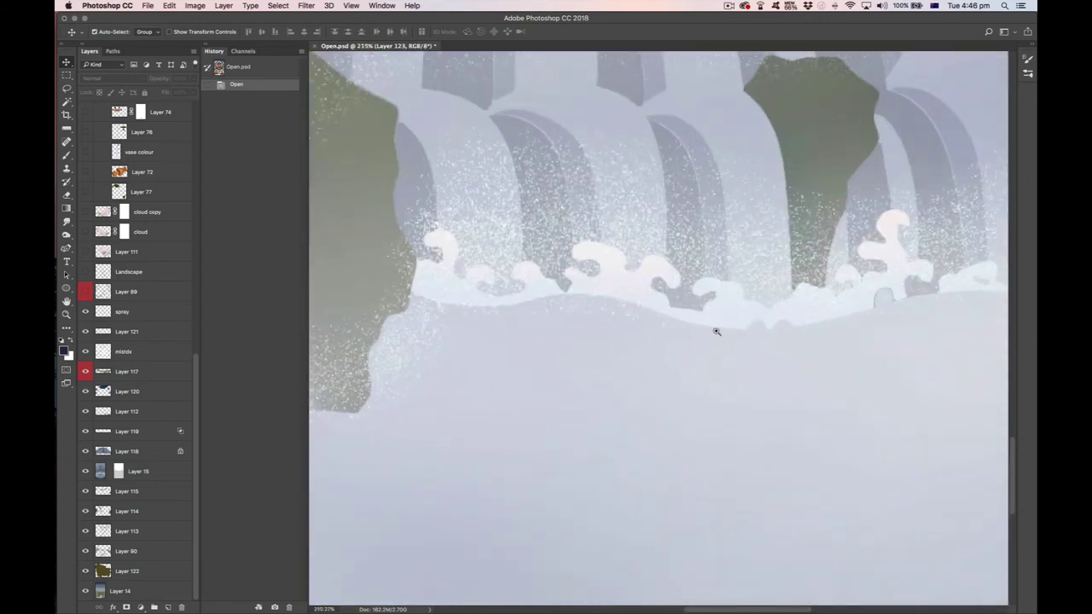
pyautogui.moveTo(518, 235); pyautogui.dragTo(458, 249)
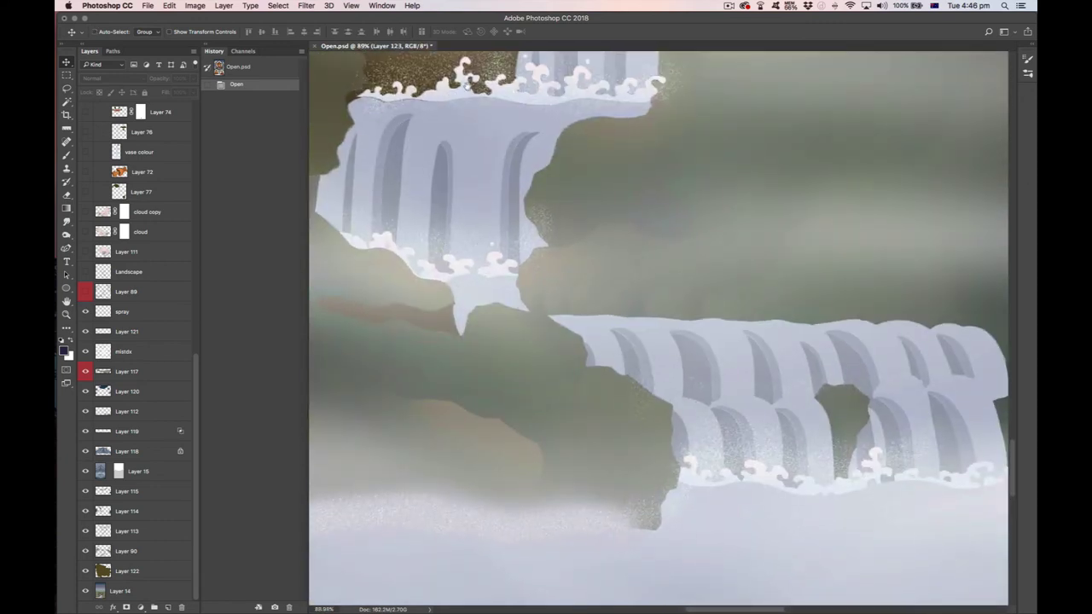
pyautogui.scroll(4, 467, 87)
pyautogui.hscroll(-1, 466, 87)
pyautogui.moveTo(563, 312); pyautogui.dragTo(543, 312)
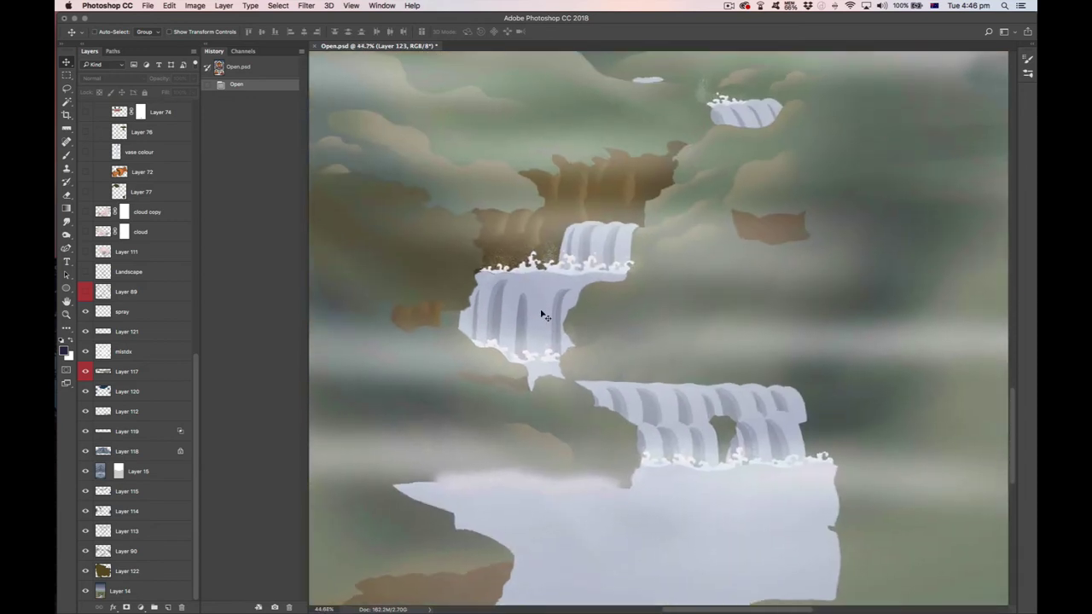
# - Make Layer 89 visible, switching it repeatedly to compare its line work and shading on the waterfalls, hills and rocks
pyautogui.click(85, 293)
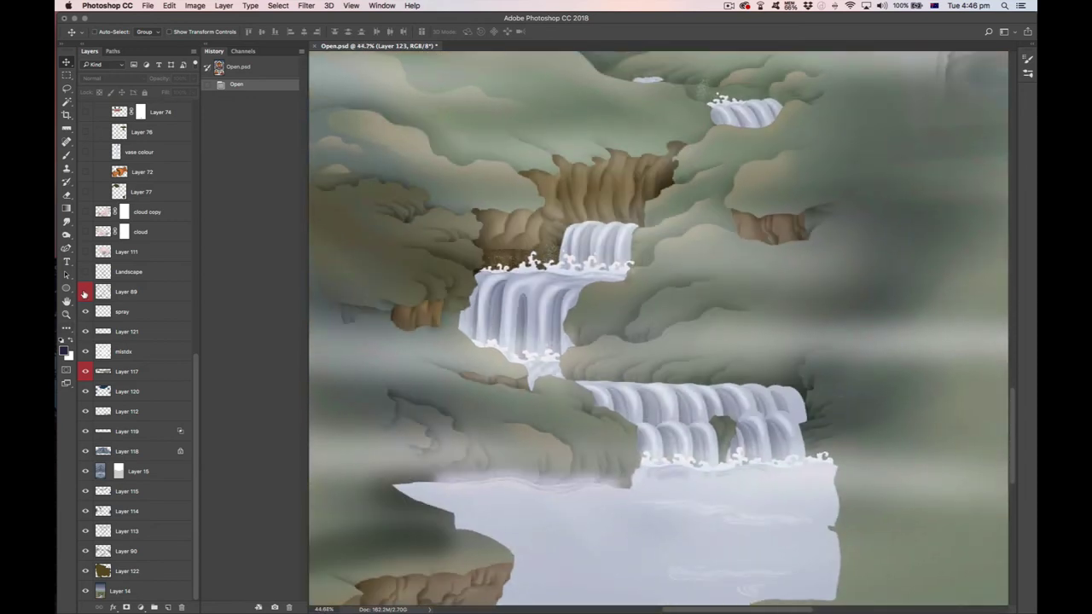
pyautogui.moveTo(495, 397); pyautogui.dragTo(457, 398)
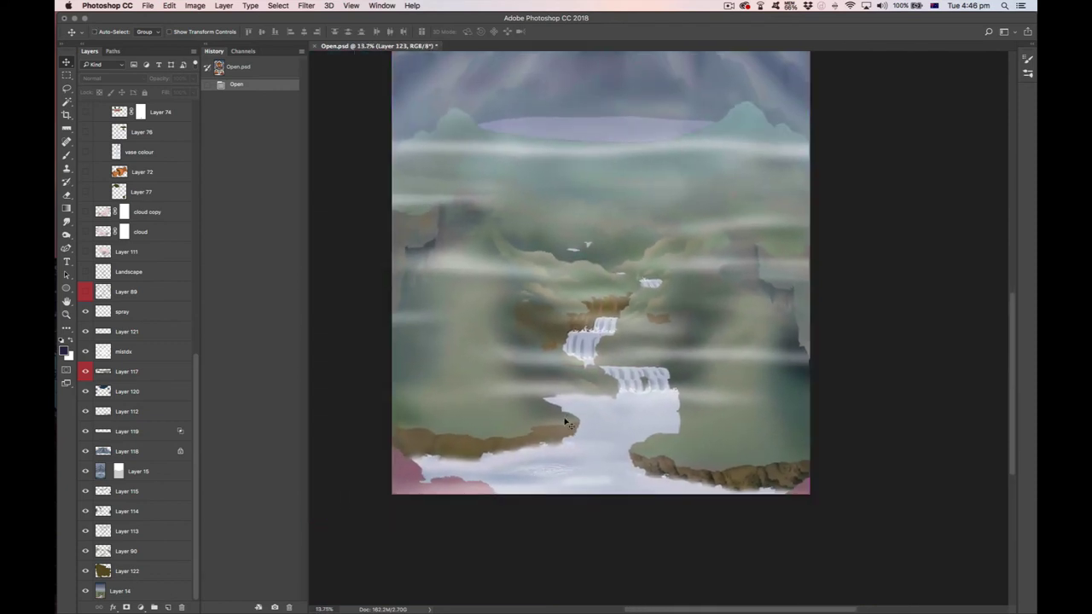
pyautogui.click(86, 292)
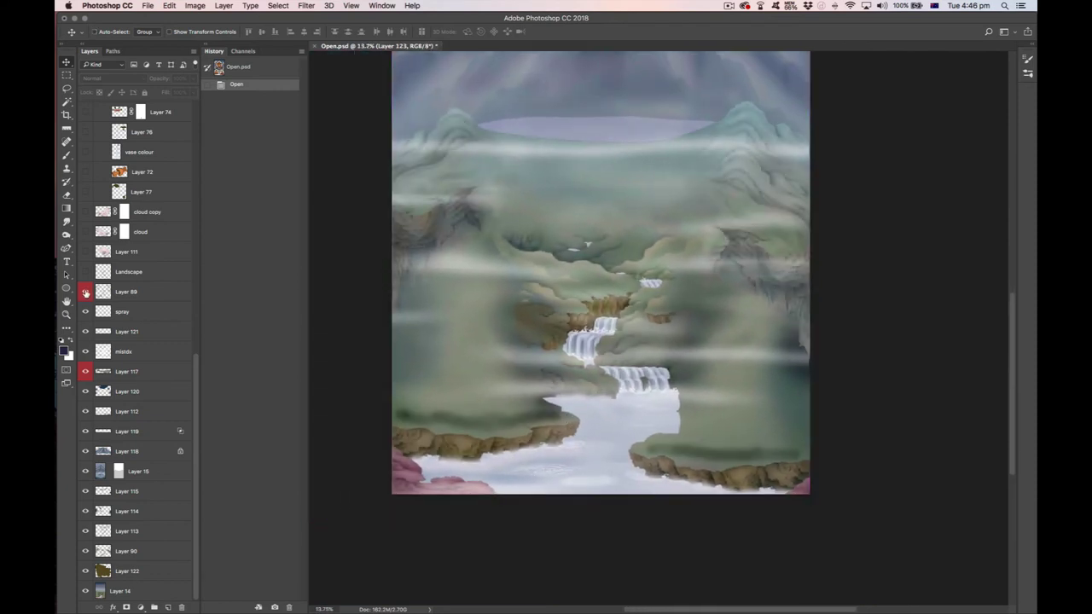
pyautogui.click(86, 292)
pyautogui.click(85, 292)
pyautogui.click(86, 292)
pyautogui.click(86, 292)
pyautogui.click(85, 292)
pyautogui.click(85, 292)
pyautogui.click(86, 292)
pyautogui.click(85, 291)
pyautogui.click(86, 292)
pyautogui.click(85, 292)
pyautogui.click(85, 292)
pyautogui.scroll(5, 601, 324)
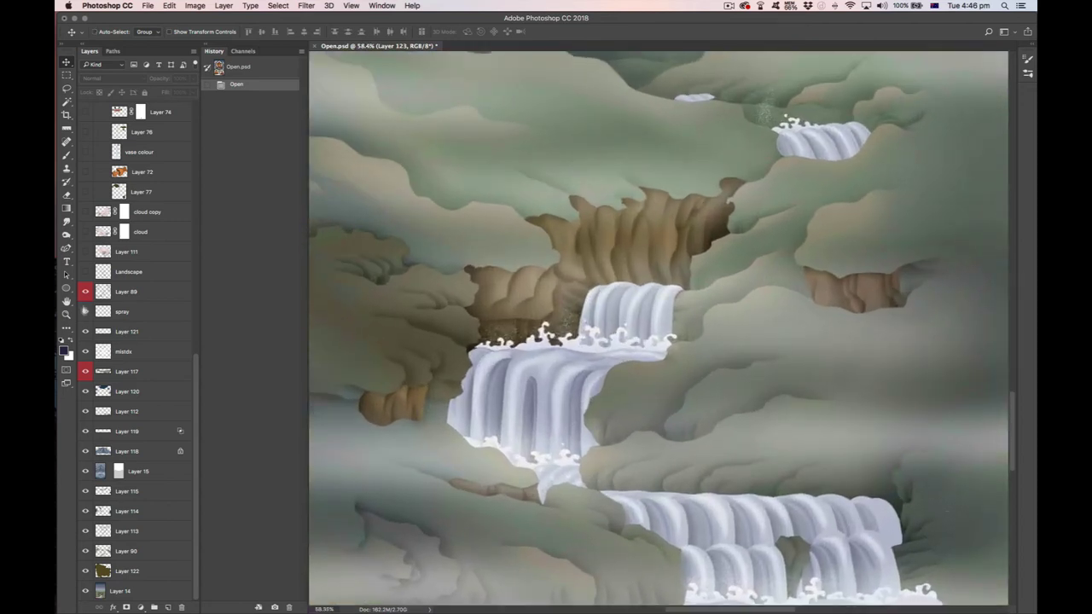
# - Compare the waterfalls and surrounding hills with and without Layer 89 at the current magnification
pyautogui.click(85, 292)
pyautogui.click(85, 291)
pyautogui.click(85, 292)
pyautogui.click(85, 291)
# - Make the Landscape layer and Layer 111 visible on the full painting, comparing the sky with and without Layer 111's small cloud
pyautogui.scroll(-8, 494, 437)
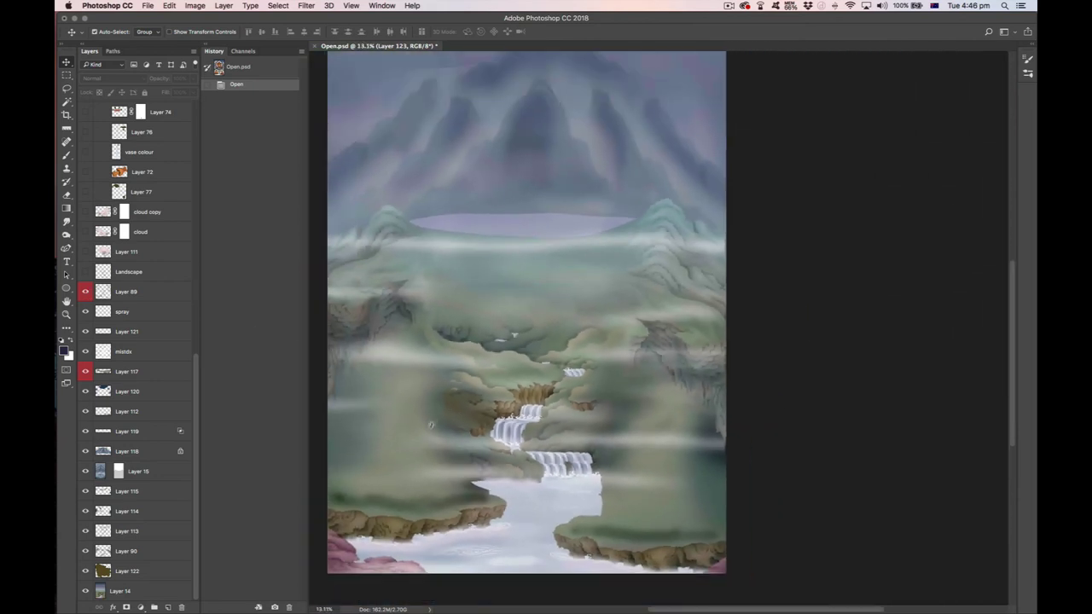
pyautogui.moveTo(422, 474); pyautogui.dragTo(520, 453)
pyautogui.scroll(-2, 495, 439)
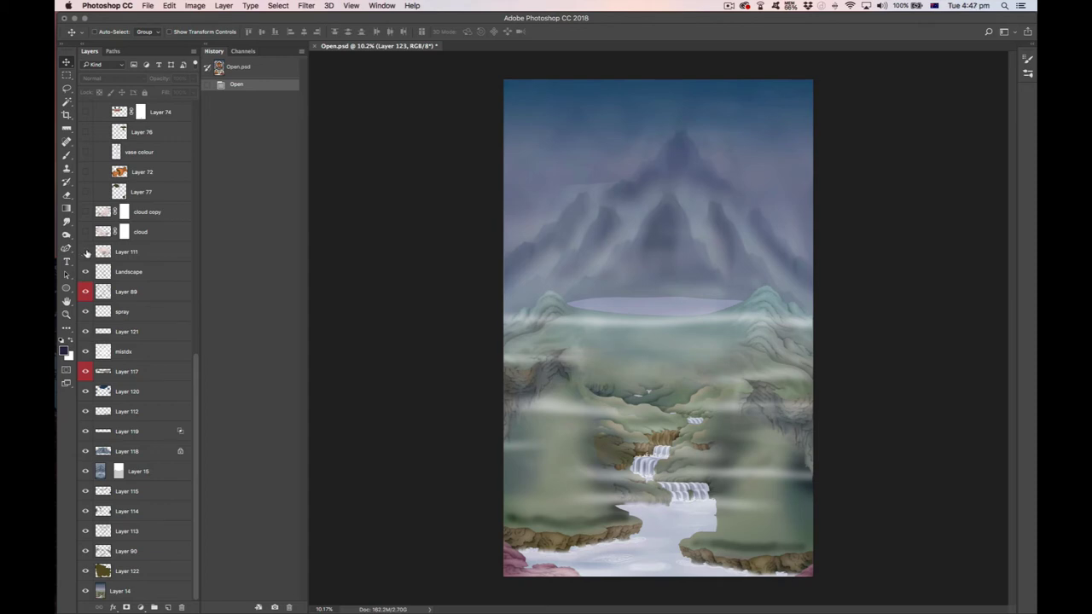
pyautogui.click(86, 253)
pyautogui.click(85, 254)
pyautogui.click(85, 252)
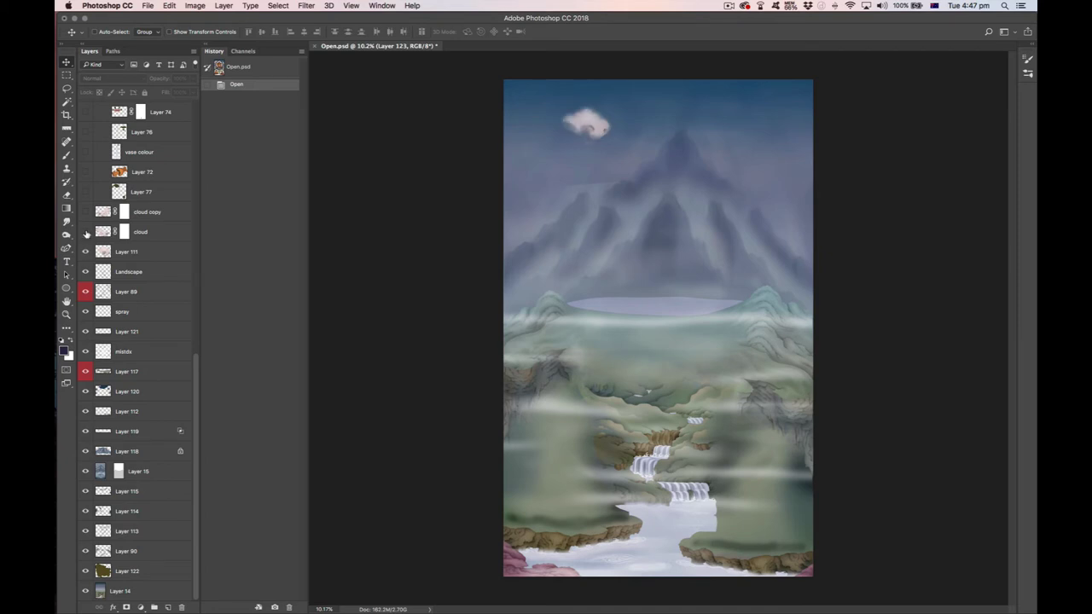
# - Make the cloud and cloud copy layers visible, switching cloud copy off and on to compare the sky
pyautogui.click(85, 232)
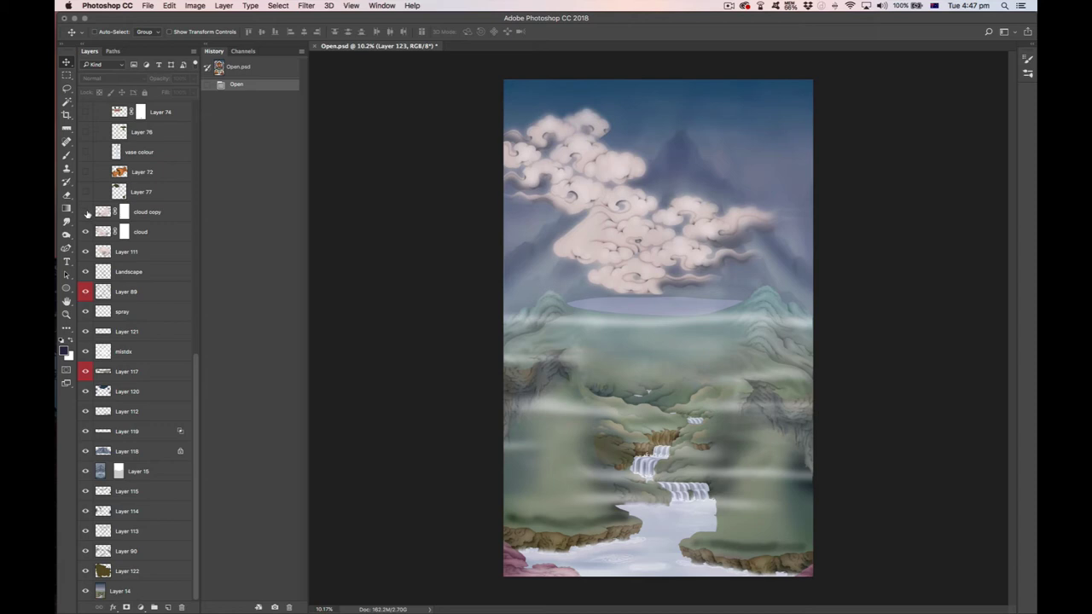
pyautogui.click(85, 212)
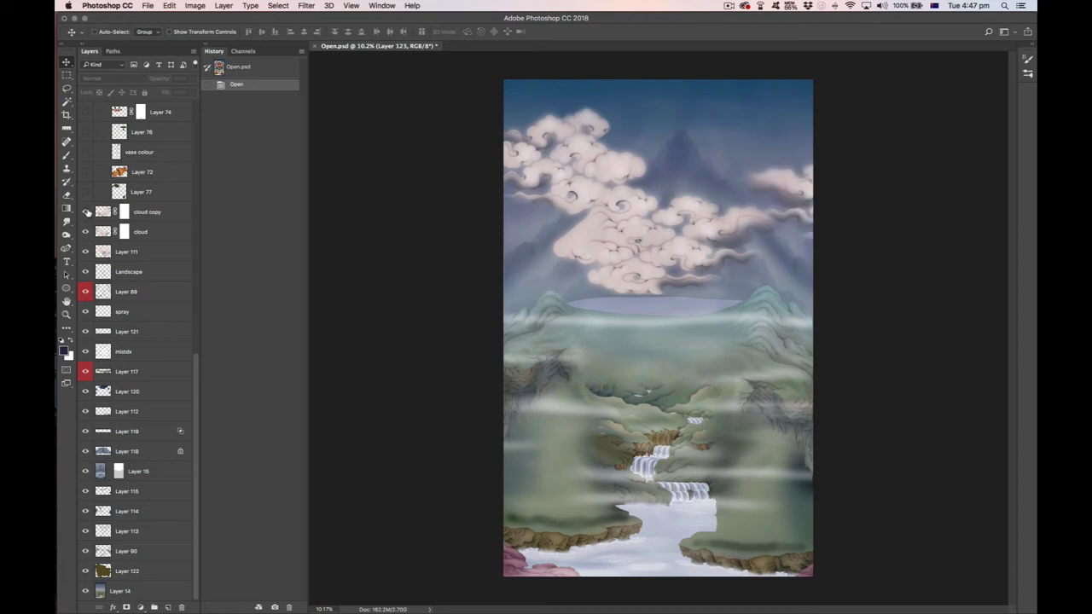
pyautogui.click(85, 212)
pyautogui.click(86, 212)
# - Make the Lord Manjushri11 layer visible and compare the sky behind it by hiding and restoring Layer 111, cloud and cloud copy
pyautogui.moveTo(195, 377); pyautogui.dragTo(187, 159)
pyautogui.click(88, 182)
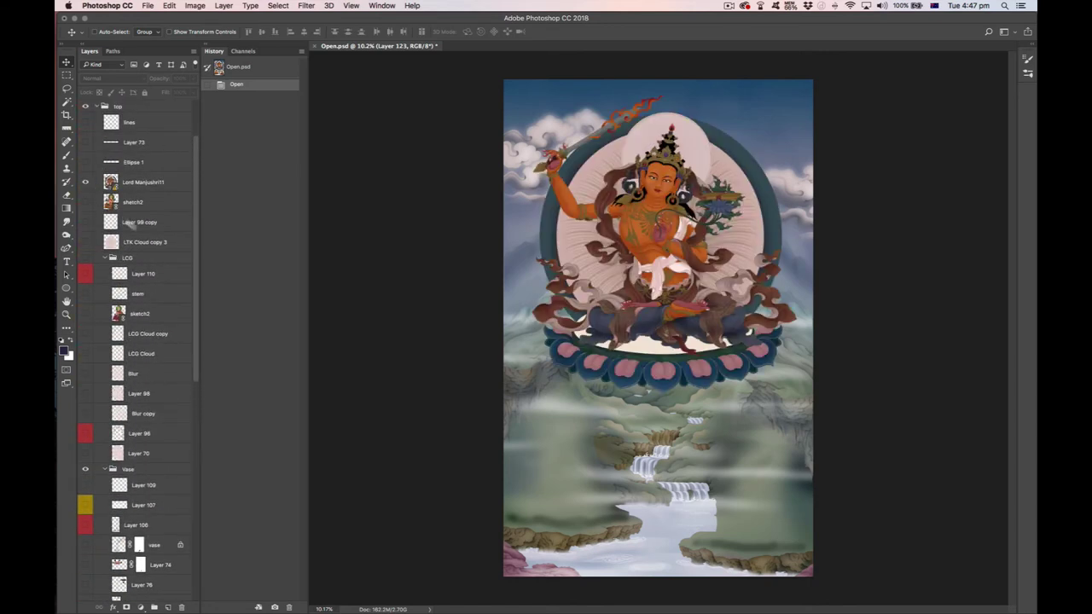
pyautogui.moveTo(196, 301); pyautogui.dragTo(209, 493)
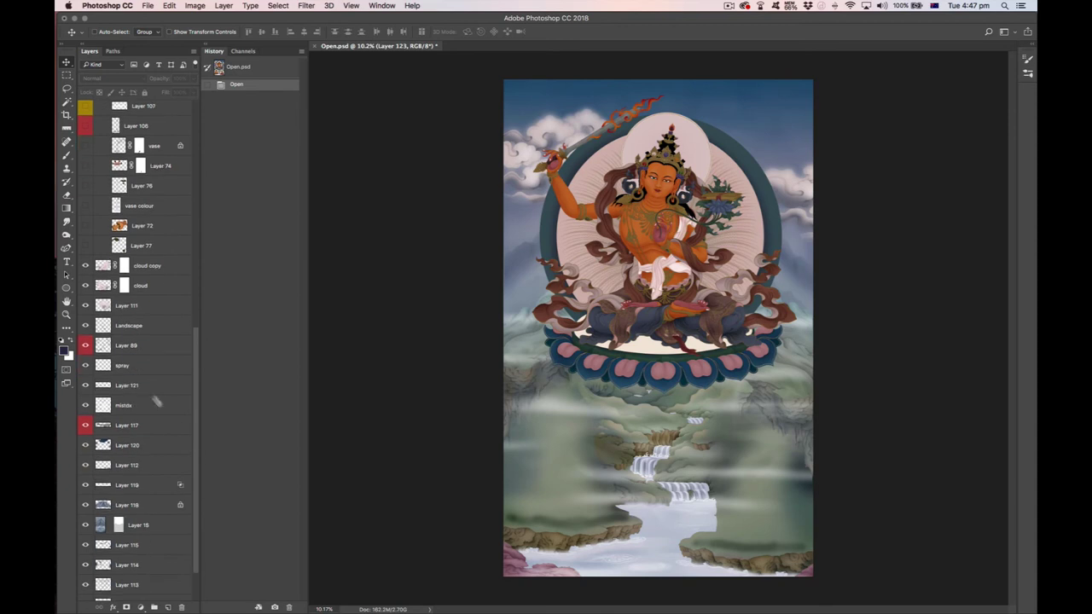
pyautogui.moveTo(85, 265); pyautogui.dragTo(85, 310)
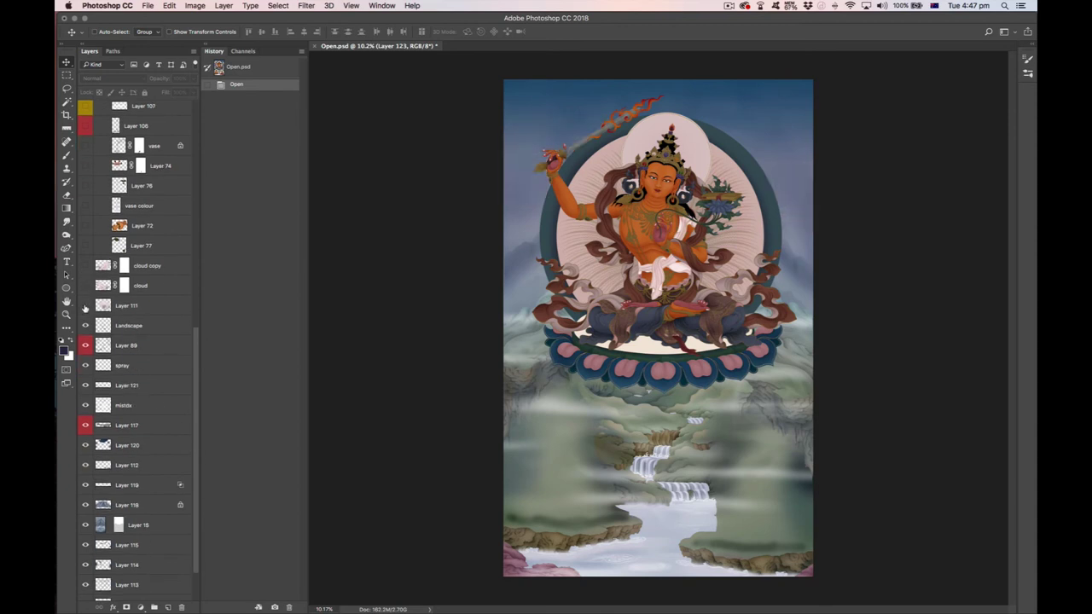
pyautogui.click(85, 306)
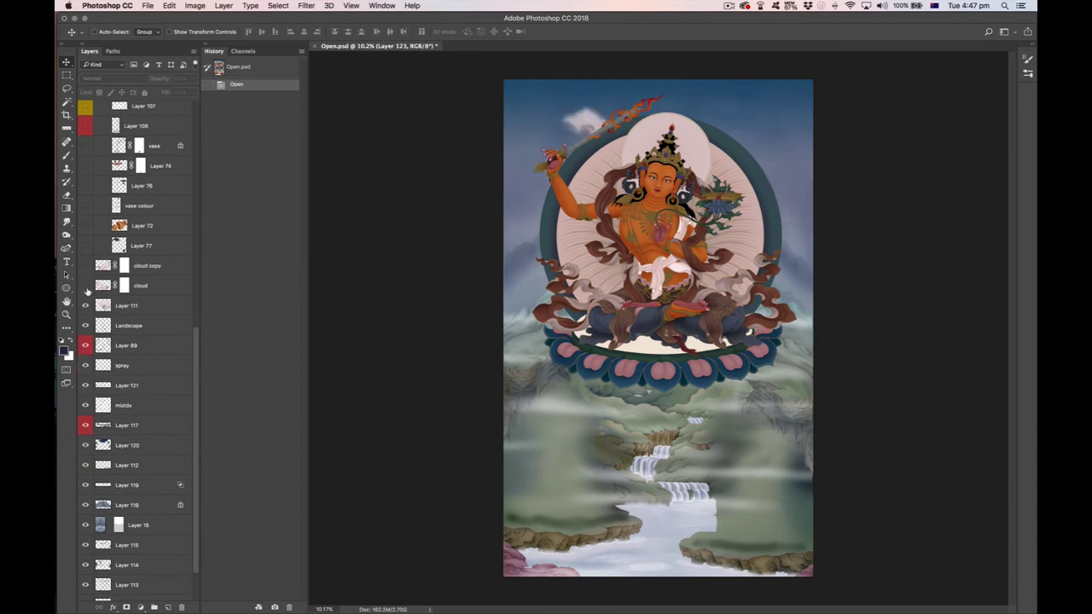
pyautogui.click(85, 286)
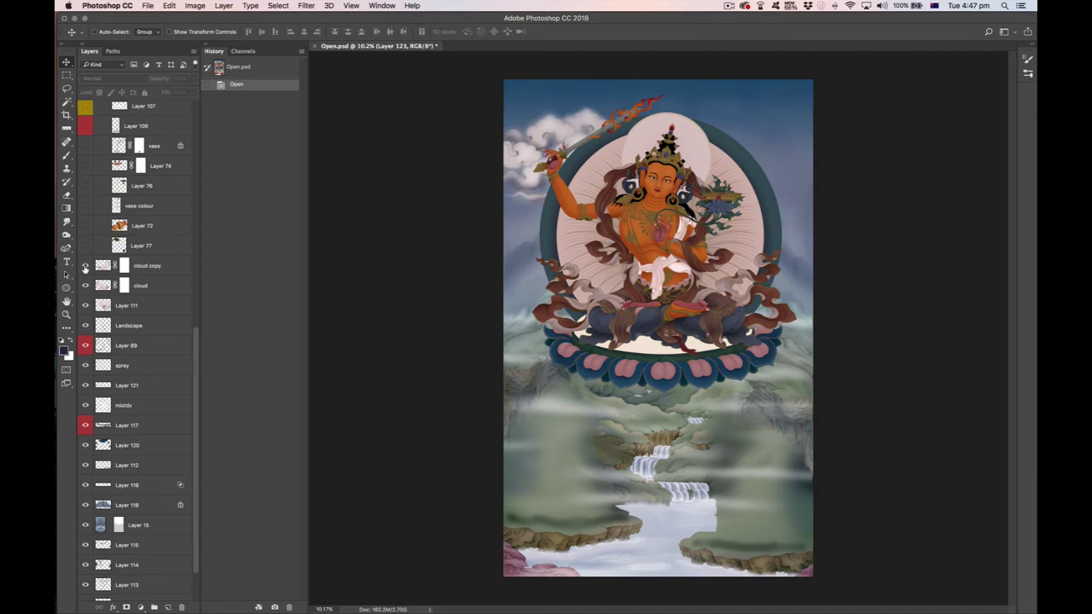
pyautogui.click(86, 265)
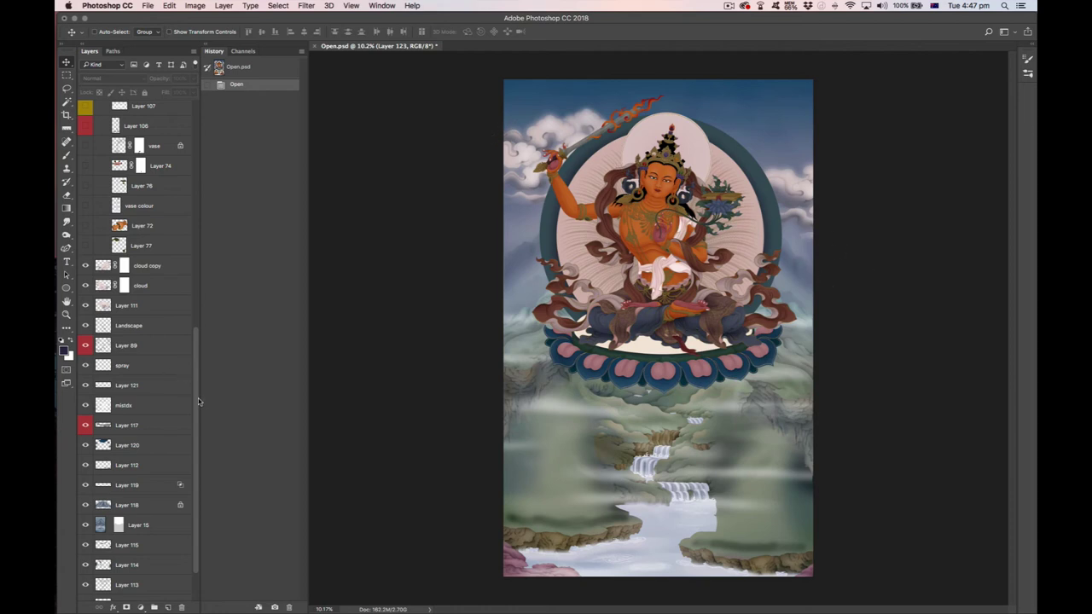
# - Make the Vase group's layers from Layer 77 up to Layer 109 visible and examine the vase pouring water up close
pyautogui.scroll(-3, 195, 392)
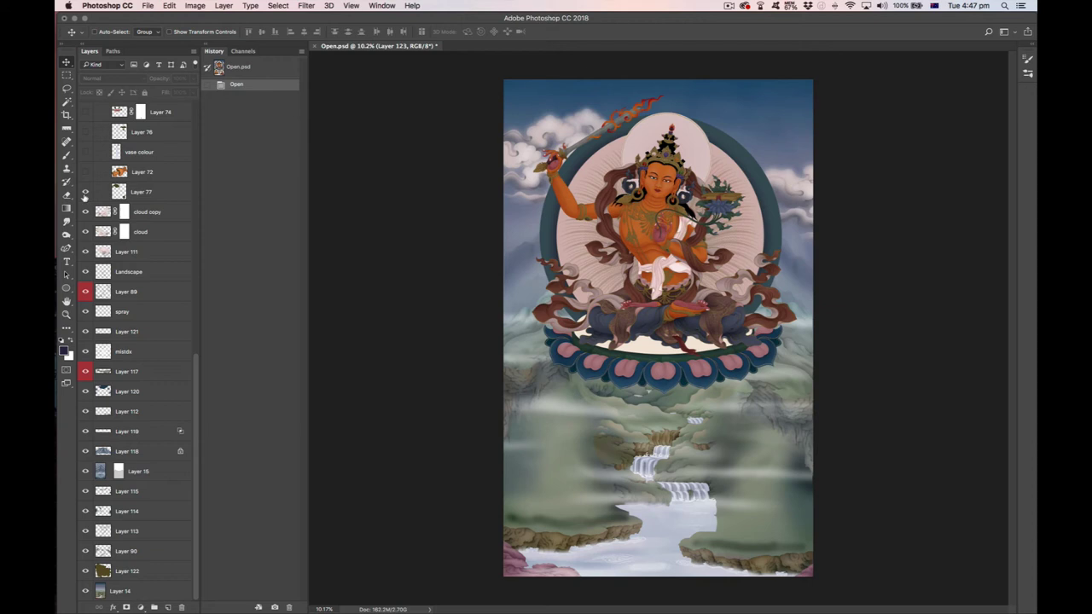
pyautogui.moveTo(196, 360); pyautogui.dragTo(197, 256)
pyautogui.moveTo(85, 285); pyautogui.dragTo(86, 441)
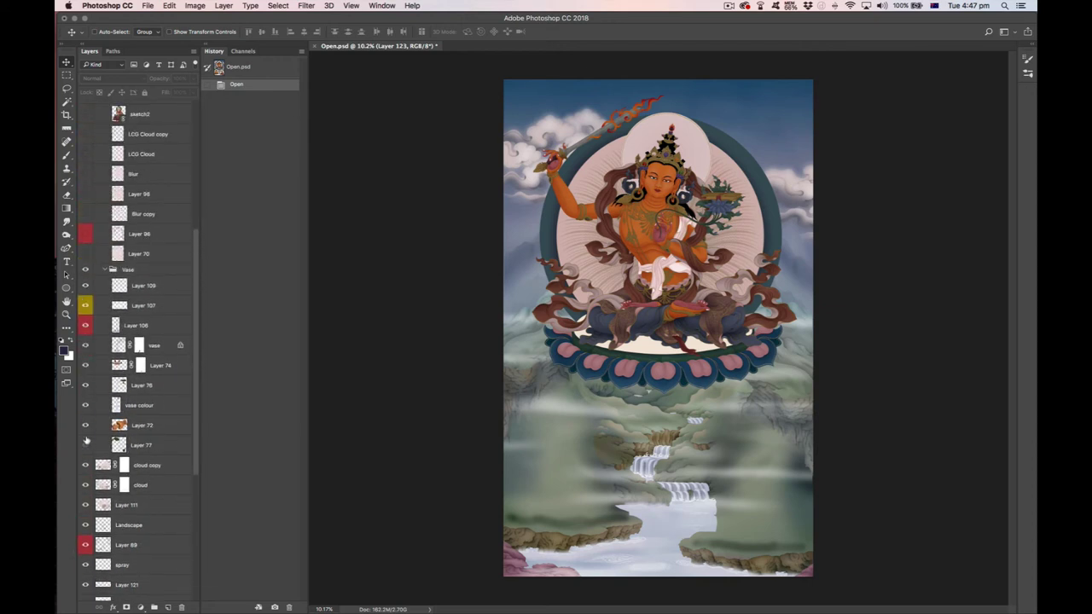
pyautogui.click(86, 447)
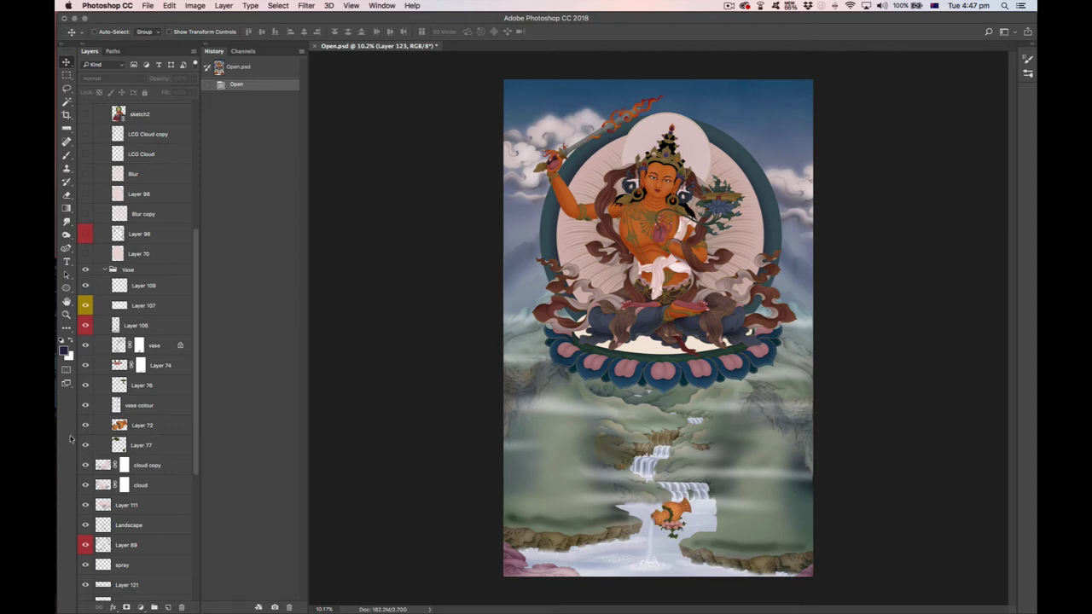
pyautogui.scroll(2, 654, 569)
pyautogui.scroll(5, 689, 579)
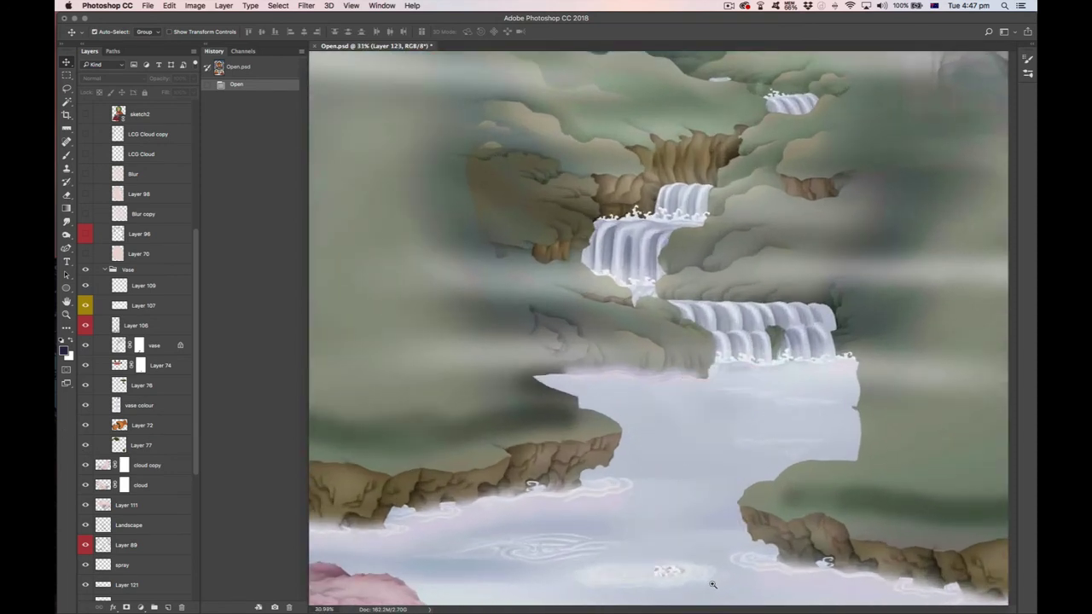
pyautogui.scroll(-2, 689, 550)
pyautogui.hscroll(3, 689, 550)
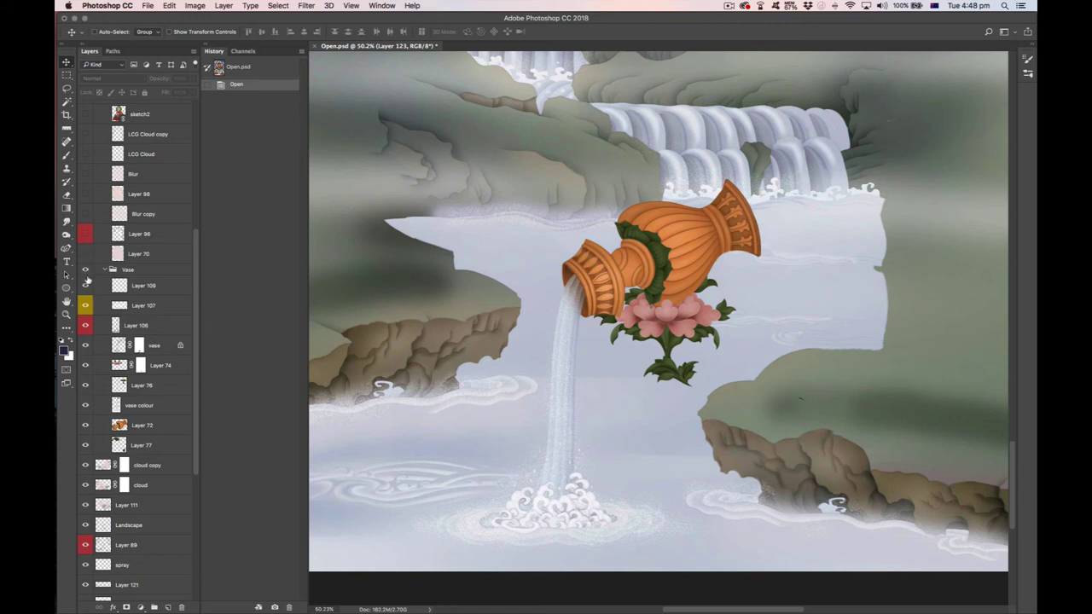
pyautogui.click(103, 271)
pyautogui.doubleClick(103, 270)
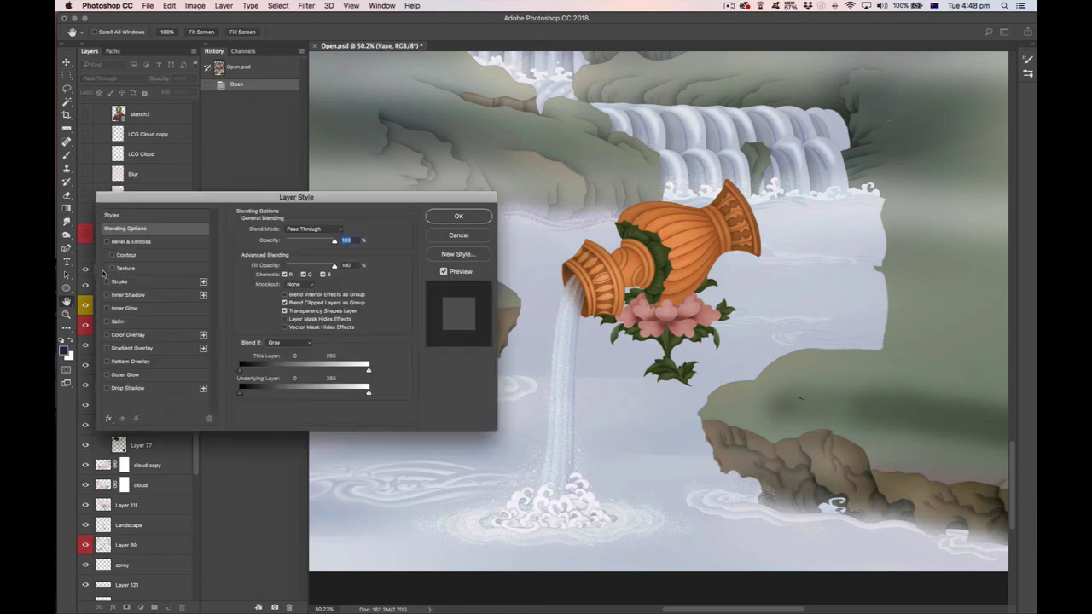
pyautogui.click(447, 236)
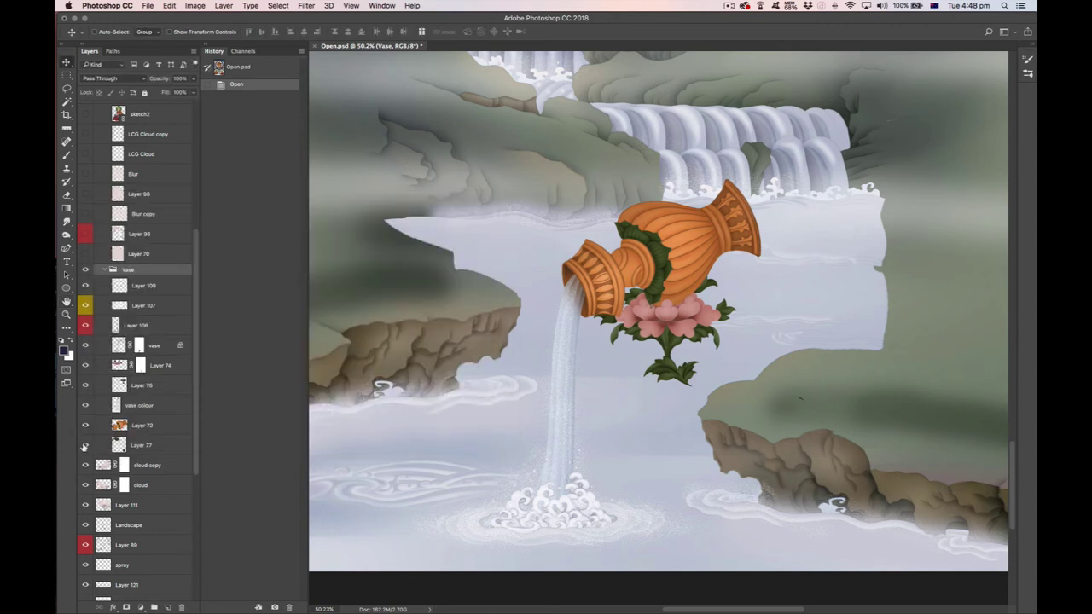
# - Compare the vase artwork with and without Layer 77, Layer 72 and the vase colour layer, one at a time
pyautogui.click(85, 445)
pyautogui.click(87, 446)
pyautogui.click(85, 425)
pyautogui.click(85, 425)
pyautogui.click(87, 407)
pyautogui.click(86, 407)
pyautogui.click(87, 407)
pyautogui.click(87, 407)
# - Compare the flower and stem below the vase with and without Layer 76 and Layer 74
pyautogui.click(85, 385)
pyautogui.click(86, 386)
pyautogui.click(85, 388)
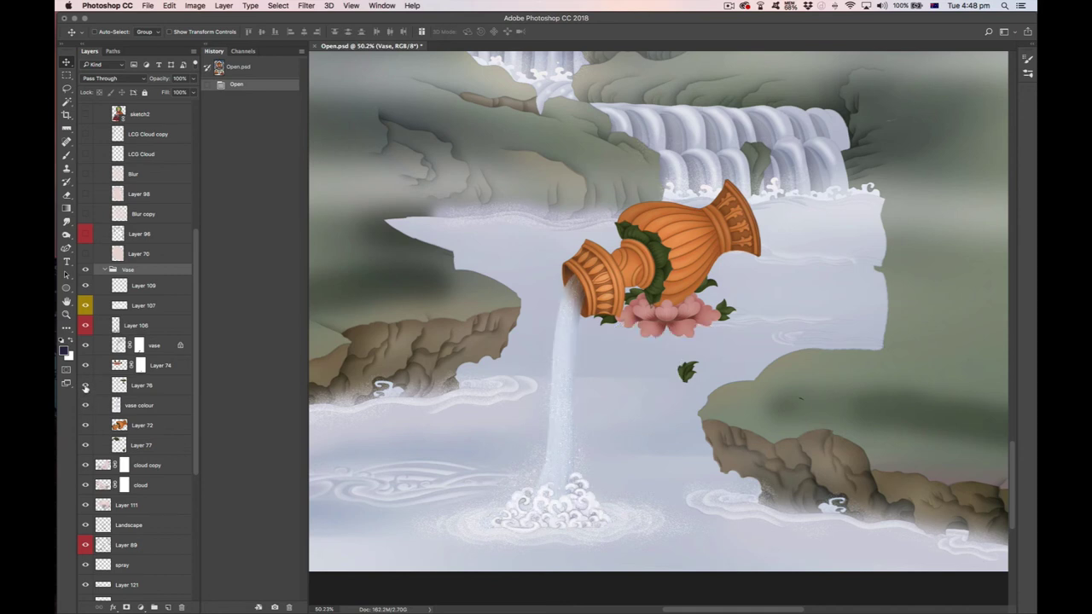
pyautogui.click(85, 388)
pyautogui.click(84, 366)
pyautogui.click(84, 366)
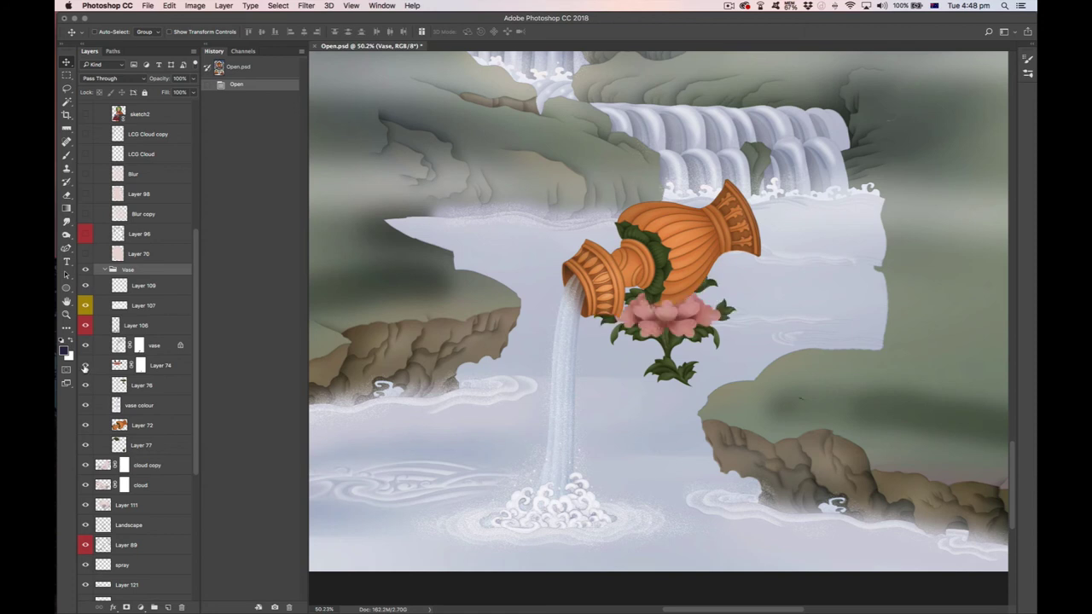
# - Compare the vase and its water stream with and without the vase layer, Layer 108 and Layer 109
pyautogui.click(84, 349)
pyautogui.click(83, 348)
pyautogui.click(83, 348)
pyautogui.click(84, 348)
pyautogui.click(84, 348)
pyautogui.click(83, 348)
pyautogui.click(85, 325)
pyautogui.click(85, 326)
pyautogui.click(80, 290)
pyautogui.click(81, 290)
# - Make the LCG group and all its layers visible to bring in the seated figure with its clouds
pyautogui.moveTo(193, 406); pyautogui.dragTo(196, 343)
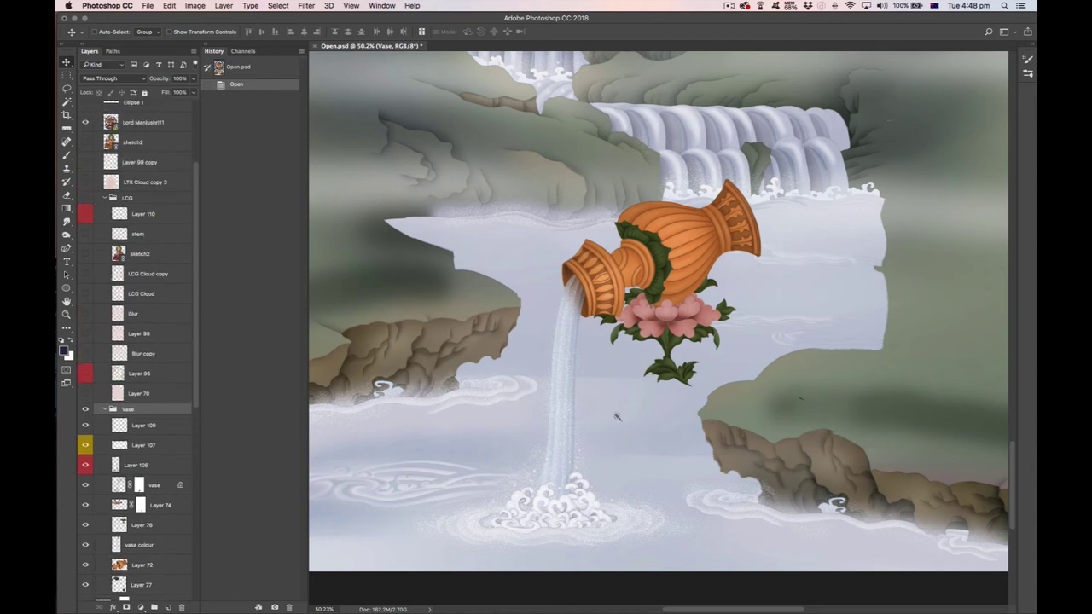
pyautogui.scroll(-3, 601, 419)
pyautogui.scroll(-1, 542, 368)
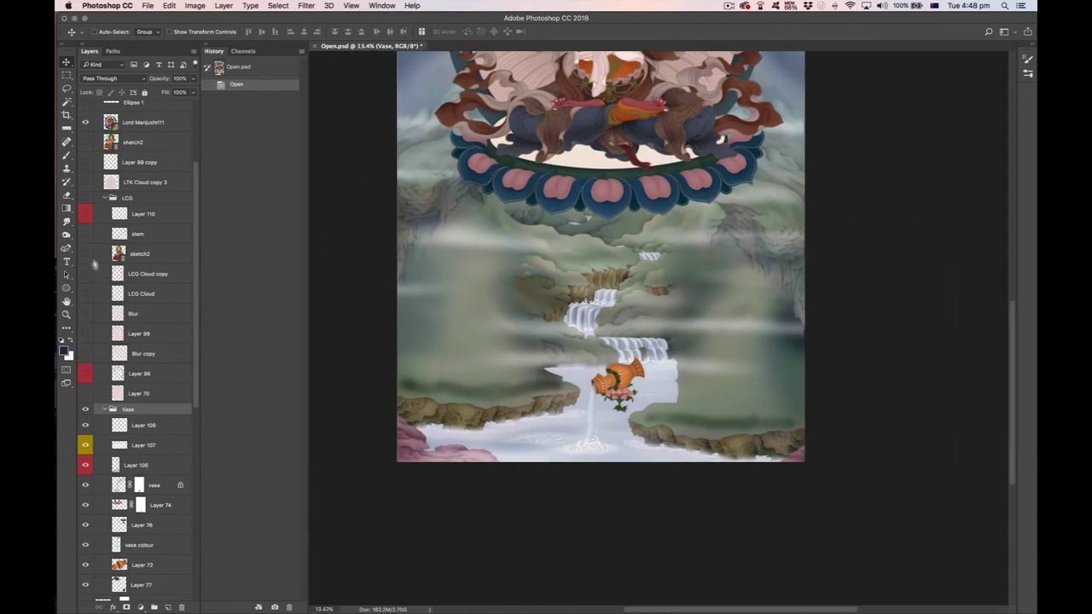
pyautogui.click(85, 198)
pyautogui.click(85, 393)
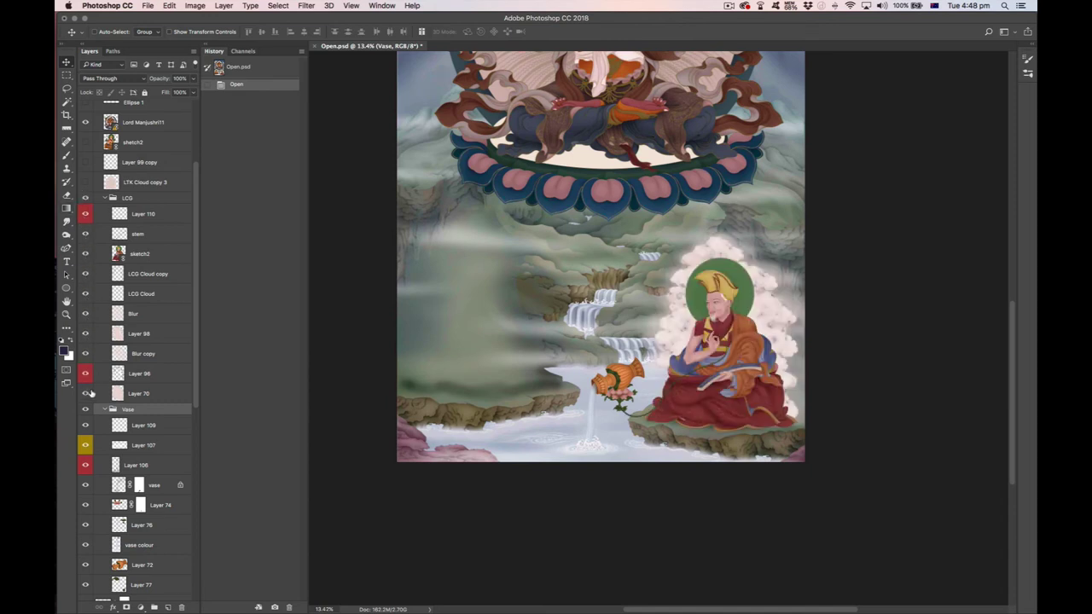
# - Examine the seated figure up close, comparing it with and without the LCG group's sketch2 layer, and leave sketch2 hidden
pyautogui.moveTo(702, 413); pyautogui.dragTo(747, 439)
pyautogui.moveTo(721, 372); pyautogui.dragTo(576, 423)
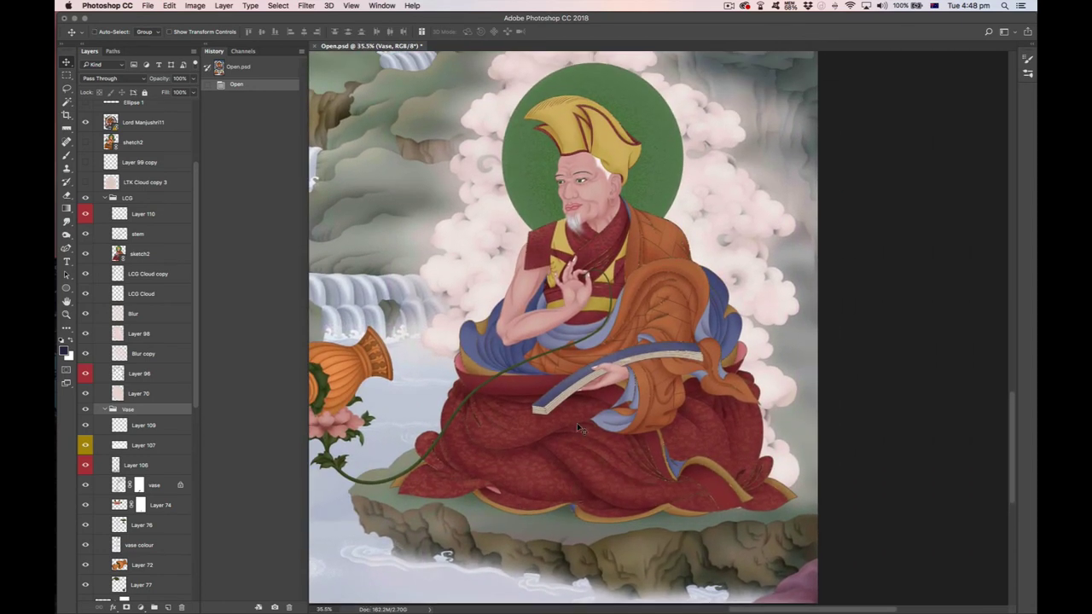
pyautogui.click(85, 255)
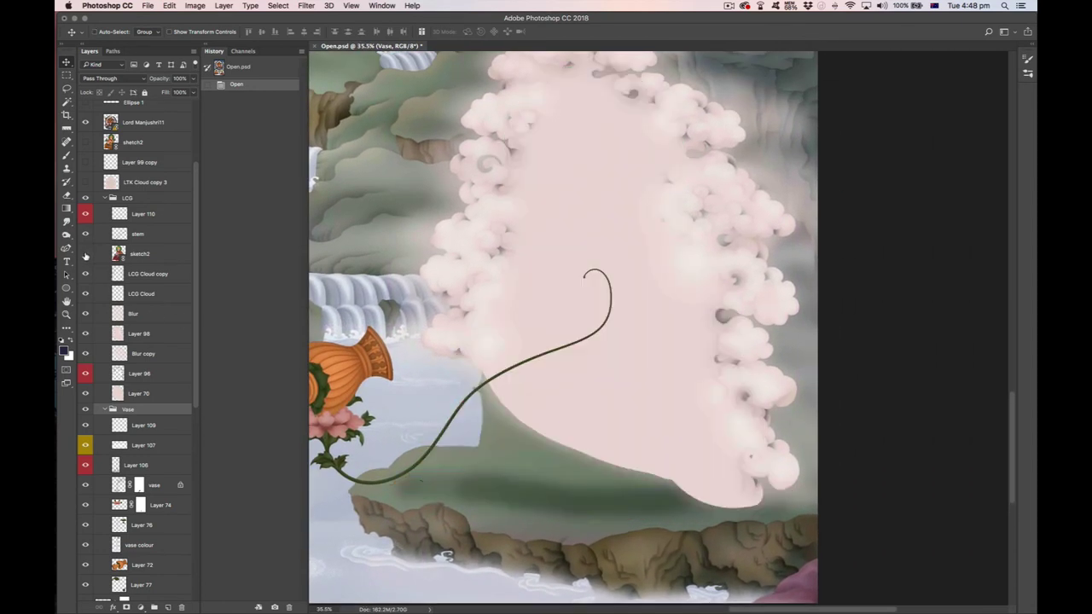
pyautogui.click(84, 254)
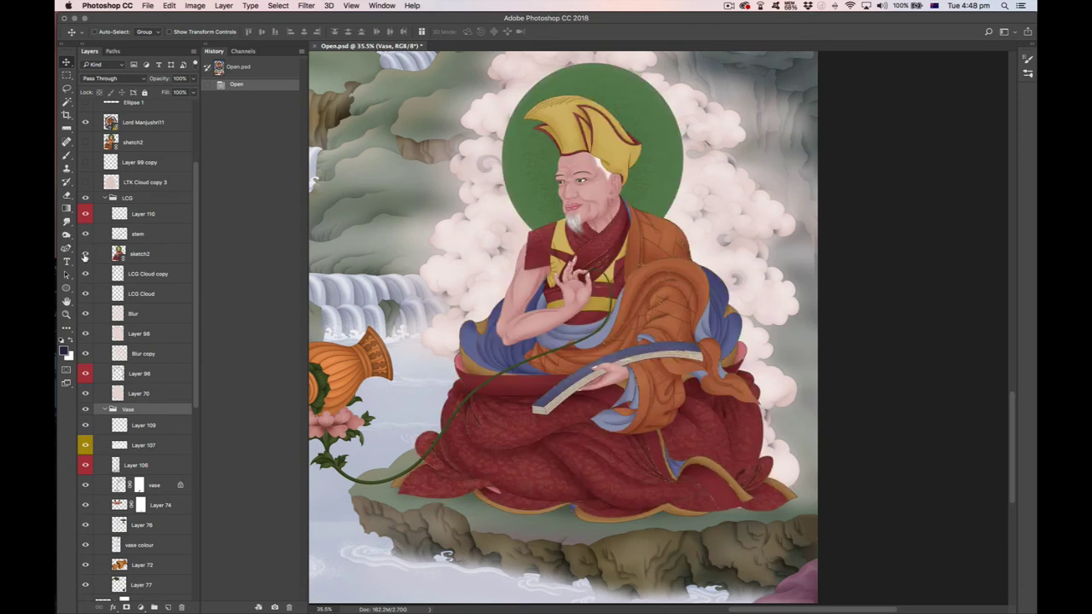
pyautogui.click(85, 254)
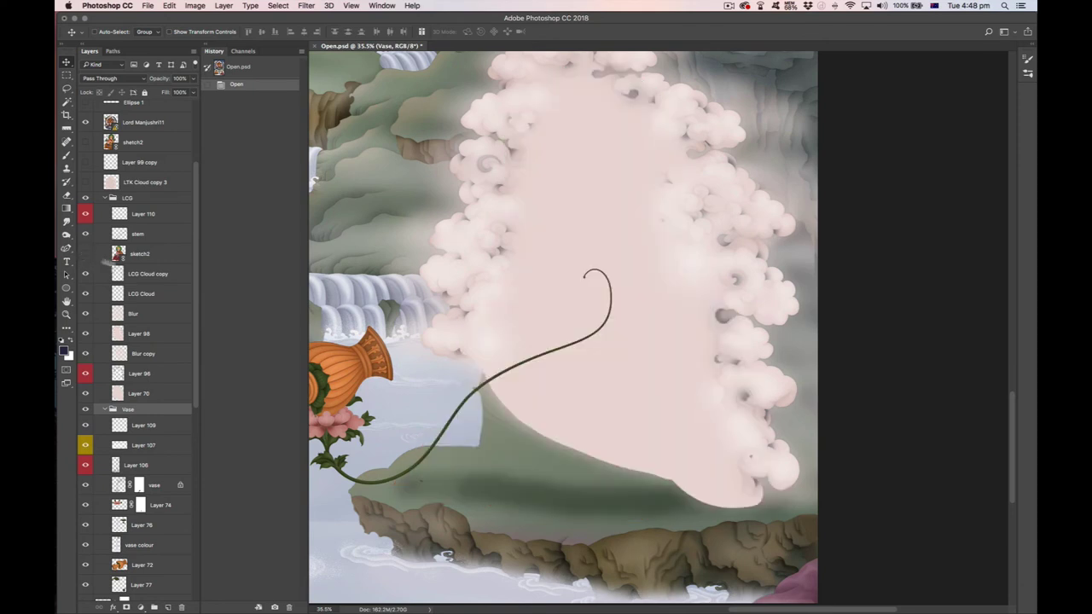
# - Compare the cloud border with and without the LCG Cloud copy, Blur and Layer 98 layers
pyautogui.scroll(-2, 372, 388)
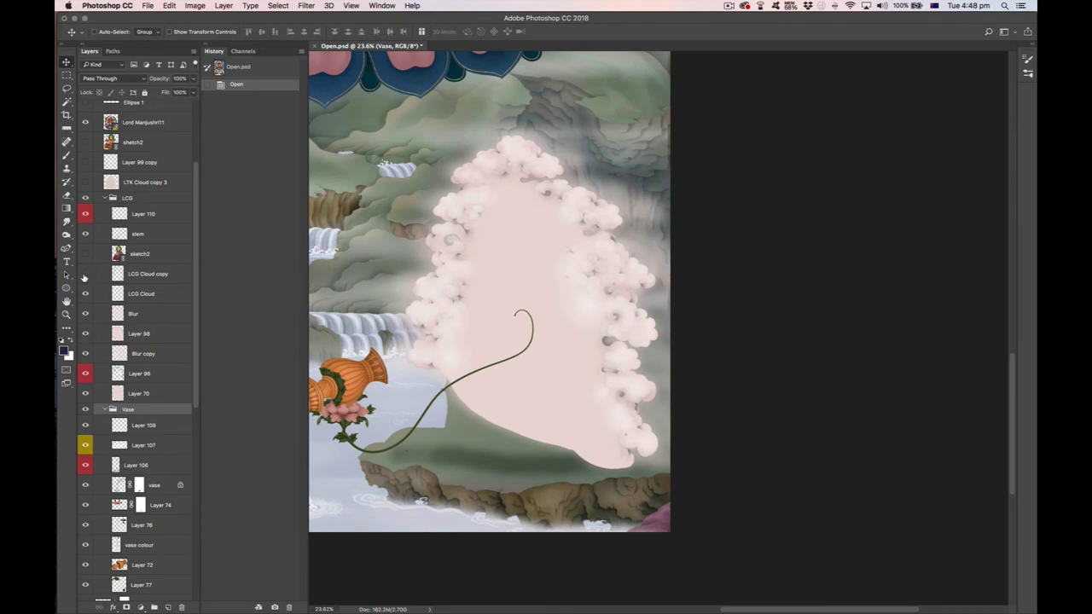
pyautogui.click(85, 274)
pyautogui.click(85, 314)
pyautogui.click(86, 315)
pyautogui.click(86, 315)
pyautogui.click(85, 333)
pyautogui.click(85, 333)
# - Switch Blur copy off and on to compare its mist, leaving Blur, Layer 98 and Blur copy hidden
pyautogui.click(85, 354)
pyautogui.click(86, 353)
pyautogui.click(85, 353)
pyautogui.click(86, 353)
pyautogui.click(85, 353)
pyautogui.click(86, 315)
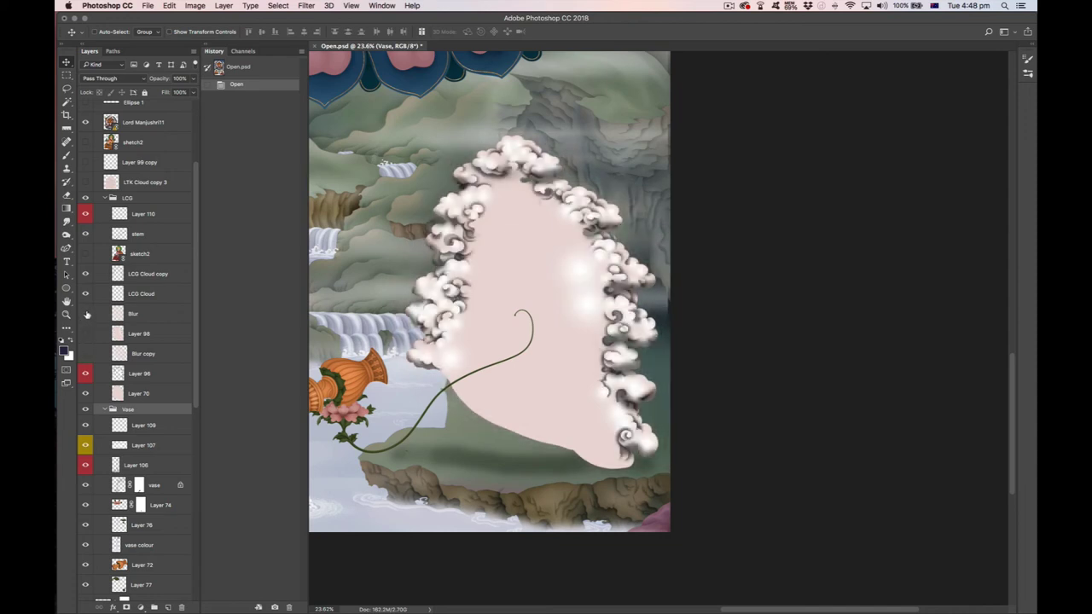
# - Make Layer 98, Blur copy and Blur visible again one after another to build up the clouds' colour and softness
pyautogui.click(86, 314)
pyautogui.click(85, 314)
pyautogui.click(85, 334)
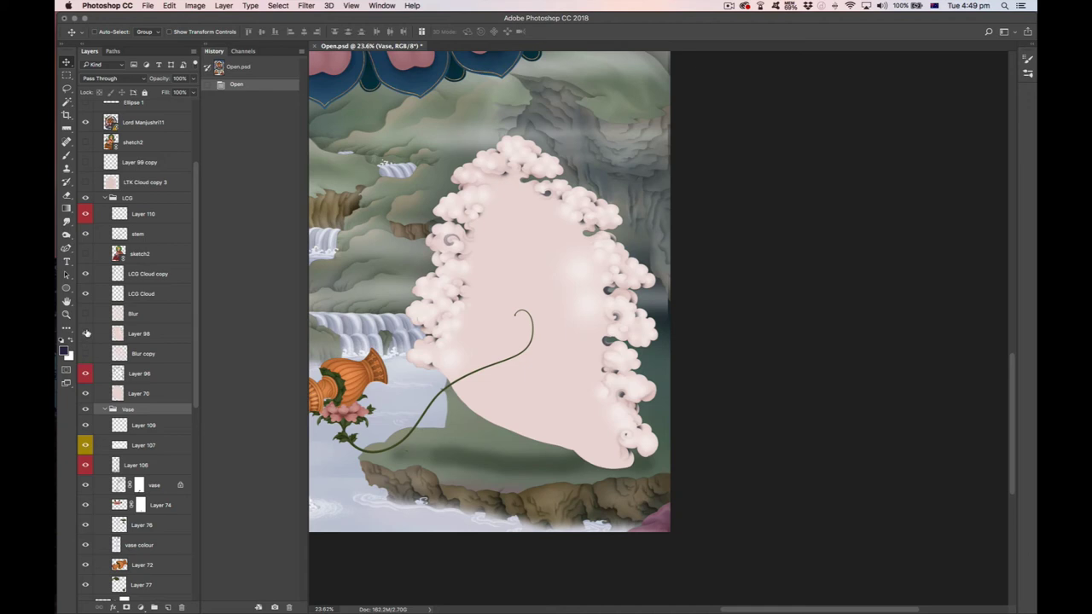
pyautogui.click(85, 353)
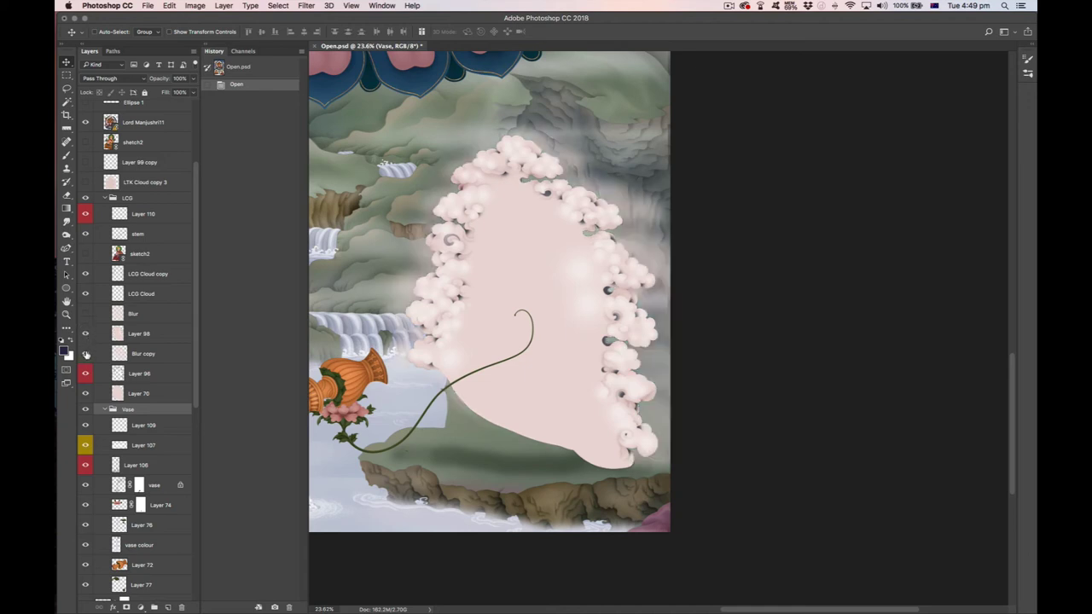
pyautogui.click(85, 314)
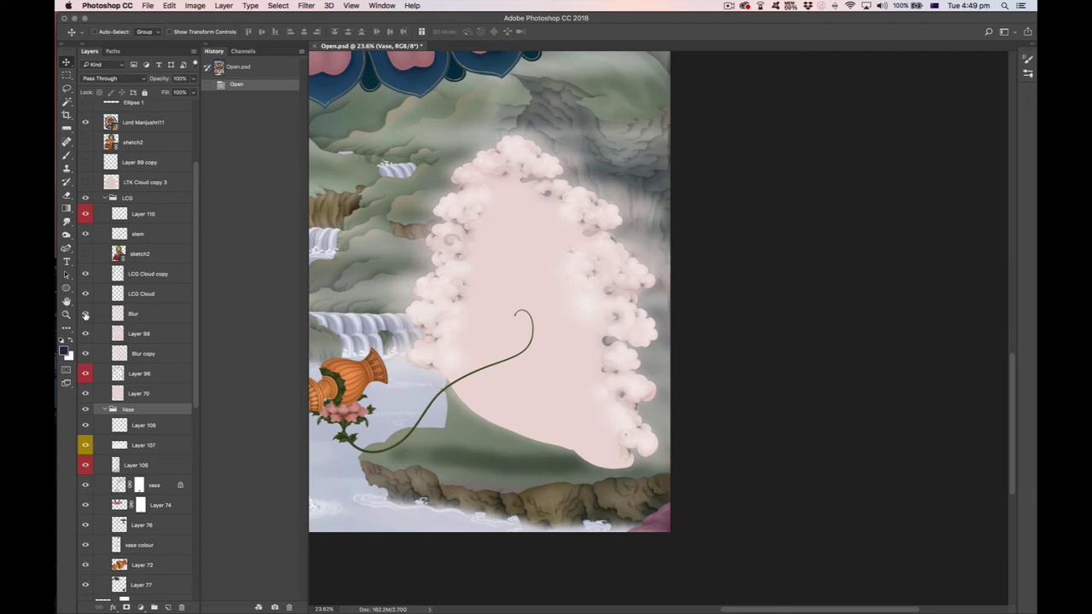
# - Examine the softened edge of the LCG clouds up close and return to a wider view of the painting
pyautogui.scroll(3, 633, 329)
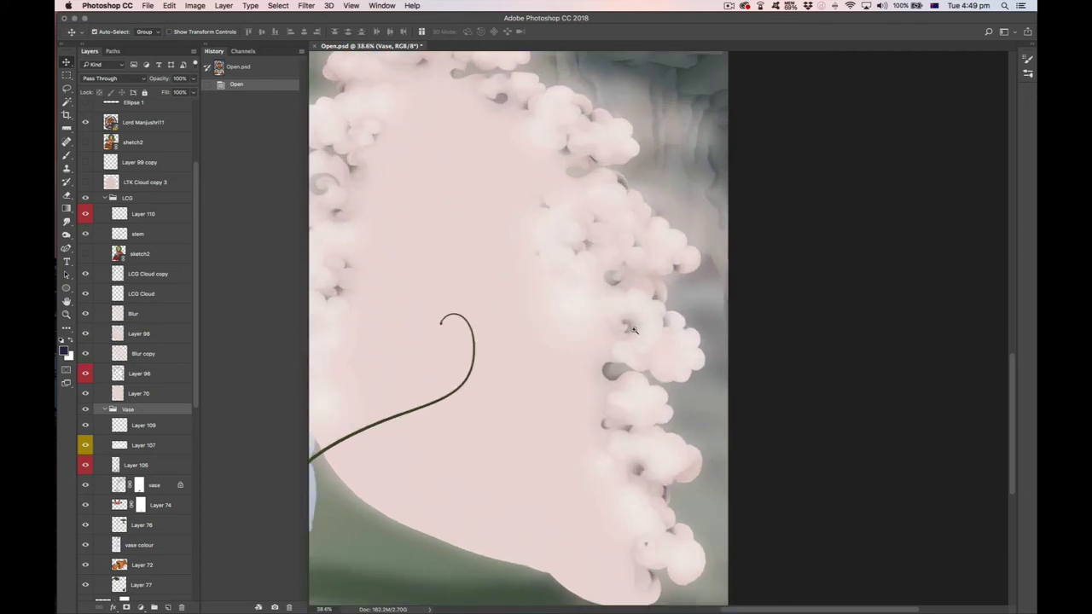
pyautogui.scroll(1, 633, 329)
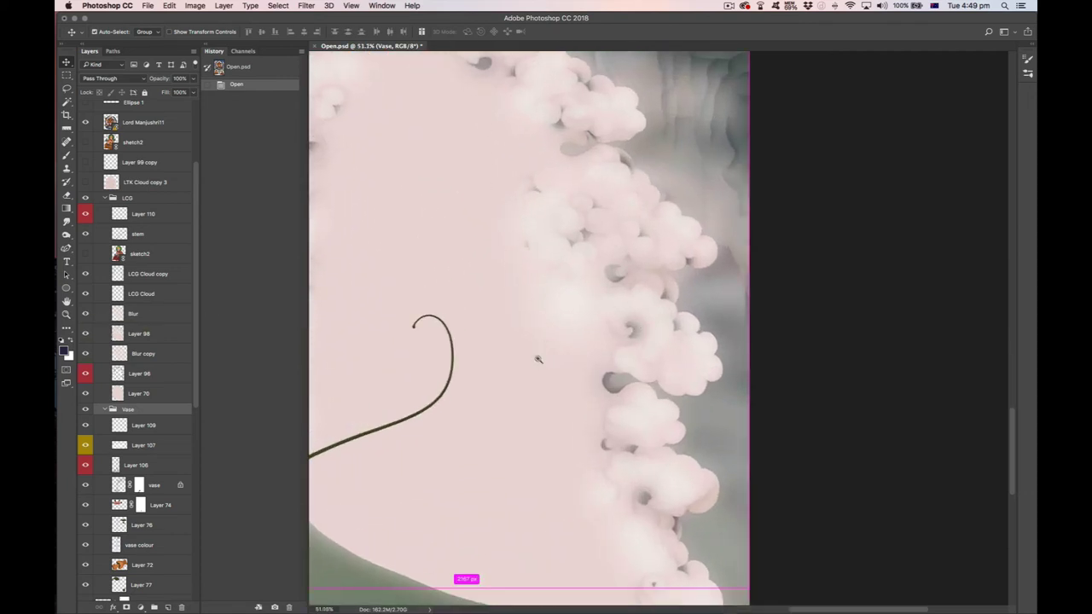
pyautogui.scroll(-5, 539, 359)
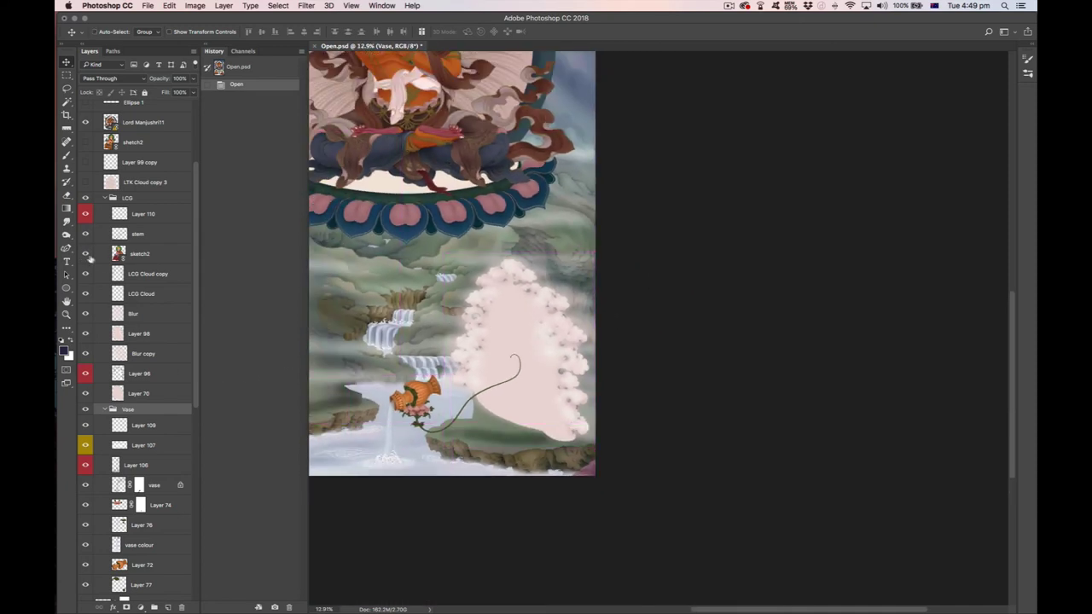
# - Show the sketch2 layer in the LCG group to add the seated figure in red robes, and examine it up close
pyautogui.click(84, 253)
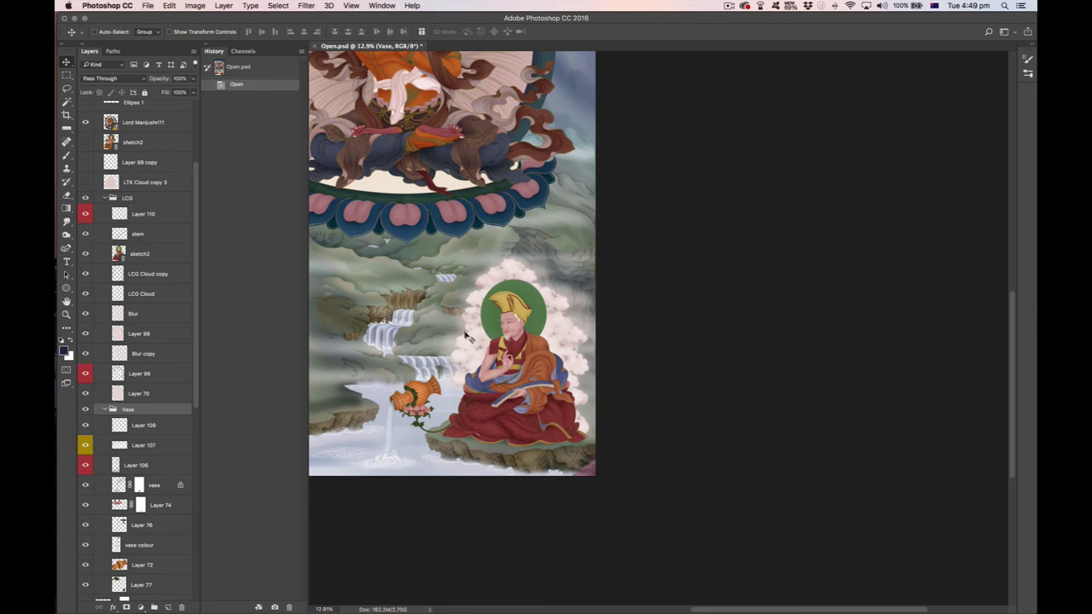
pyautogui.scroll(2, 474, 333)
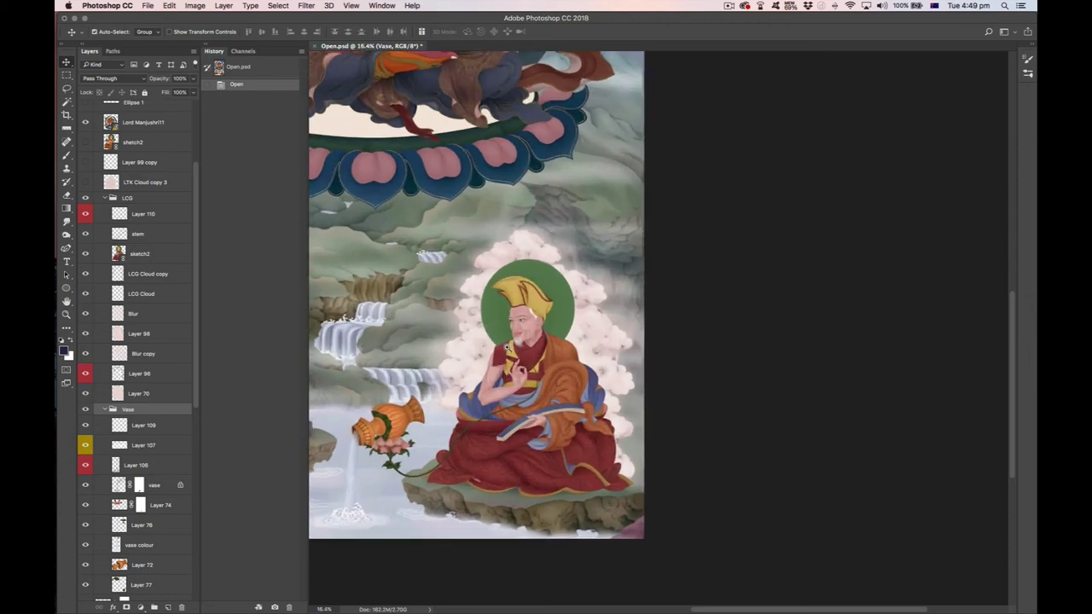
pyautogui.scroll(3, 574, 404)
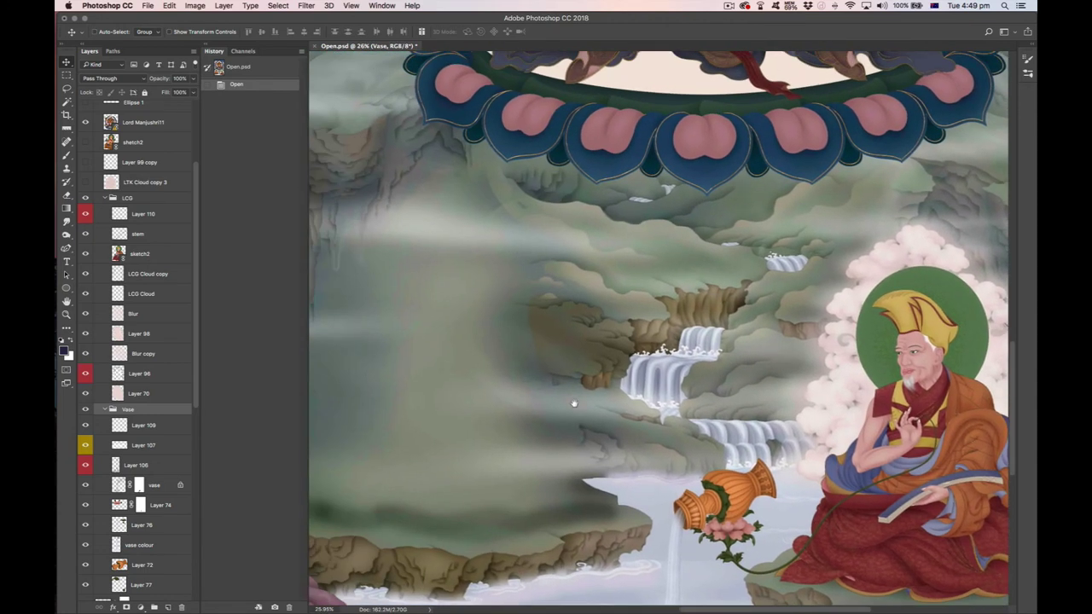
pyautogui.scroll(-2, 574, 403)
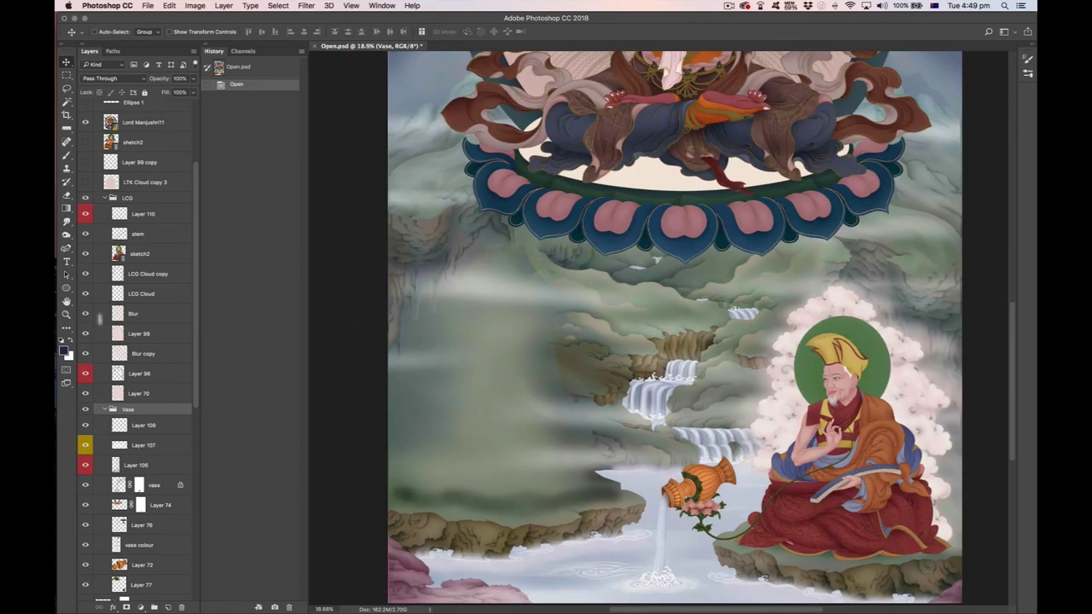
# - Make the LTK Cloud copy 3 layer visible to add the second cloud backdrop, and inspect its edge up close
pyautogui.click(98, 201)
pyautogui.click(85, 184)
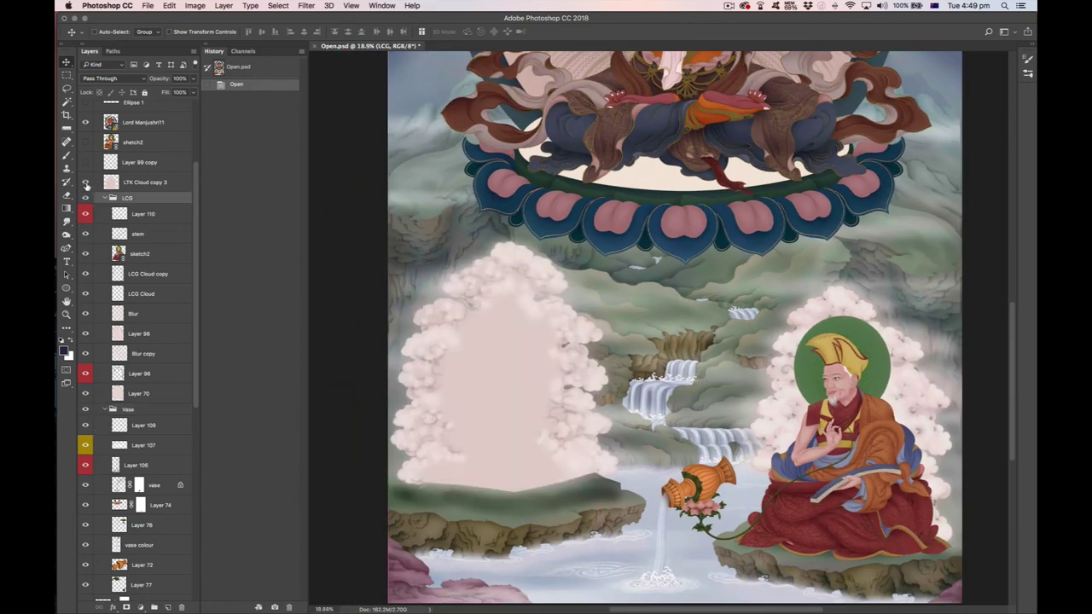
pyautogui.scroll(4, 578, 399)
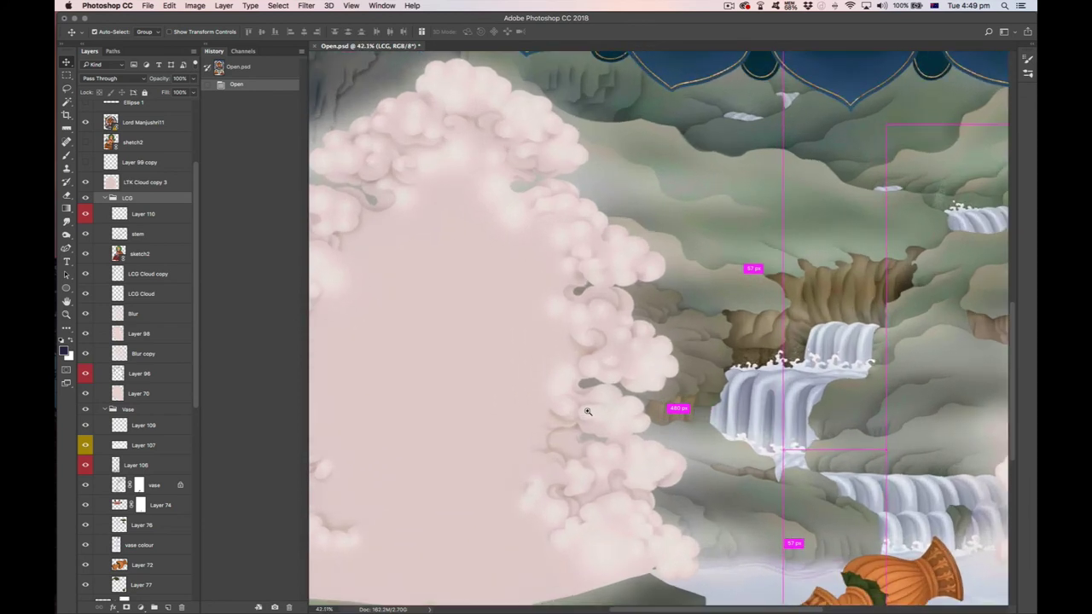
pyautogui.scroll(1, 587, 406)
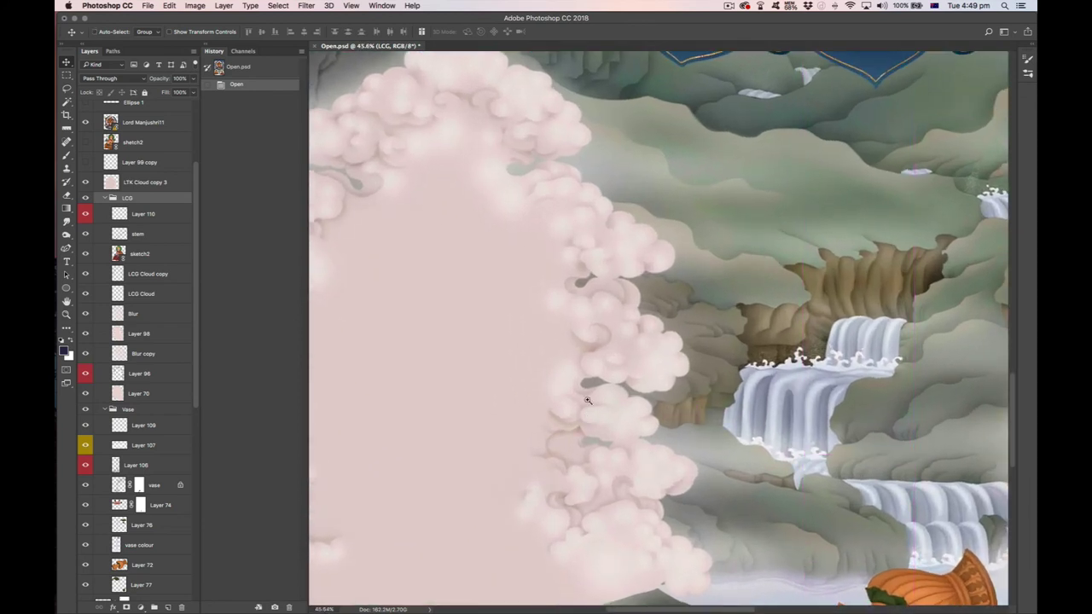
# - Switch Layer 99 copy on and off repeatedly to compare the shading it adds to the second cloud backdrop, leaving it visible
pyautogui.click(85, 164)
pyautogui.click(84, 163)
pyautogui.click(86, 164)
pyautogui.click(86, 163)
pyautogui.click(86, 164)
pyautogui.click(85, 164)
pyautogui.click(85, 163)
pyautogui.click(85, 164)
pyautogui.click(85, 164)
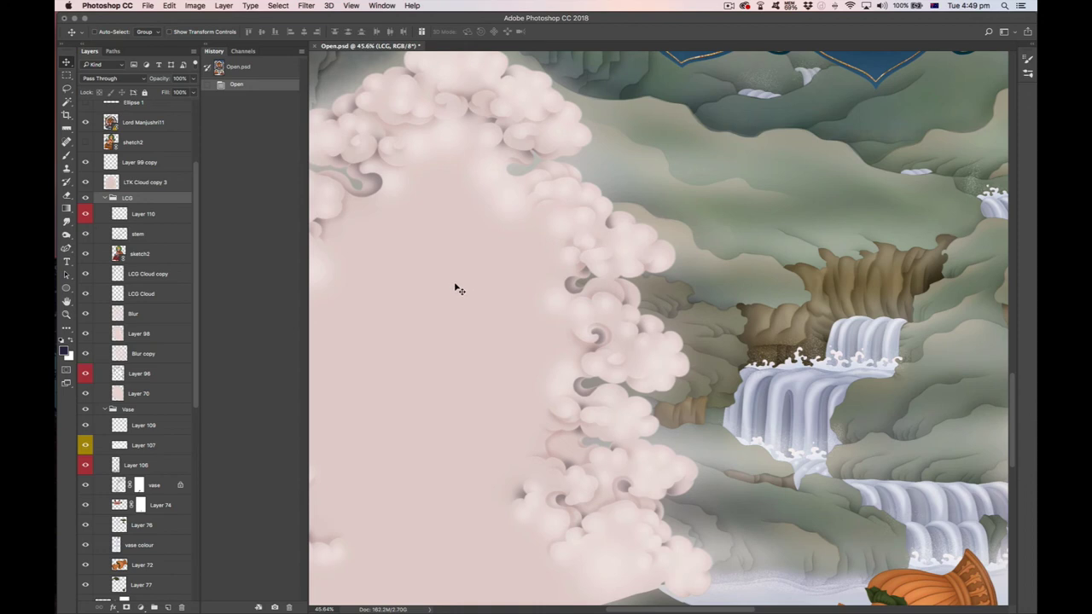
pyautogui.click(85, 162)
pyautogui.click(84, 163)
pyautogui.click(84, 162)
pyautogui.click(85, 162)
pyautogui.click(85, 162)
pyautogui.click(85, 162)
pyautogui.click(85, 162)
pyautogui.click(85, 162)
pyautogui.click(84, 162)
pyautogui.click(84, 162)
pyautogui.click(85, 162)
pyautogui.click(84, 162)
# - Show the sketch2 layer above Layer 99 copy to add the orange-robed seated figure, and examine it up close
pyautogui.moveTo(531, 407); pyautogui.dragTo(475, 361)
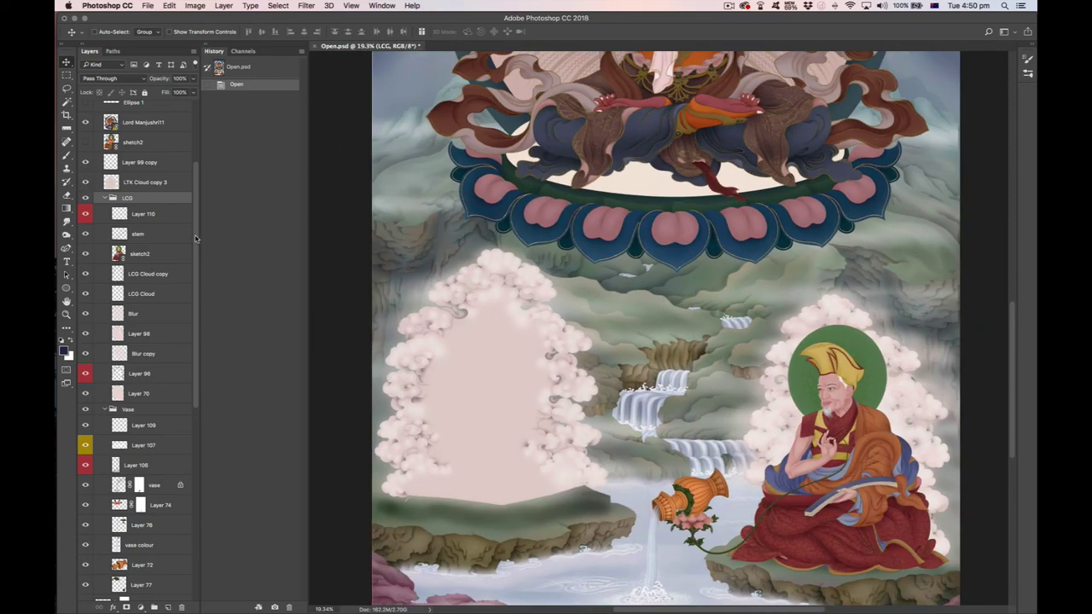
pyautogui.scroll(4, 187, 197)
pyautogui.click(86, 221)
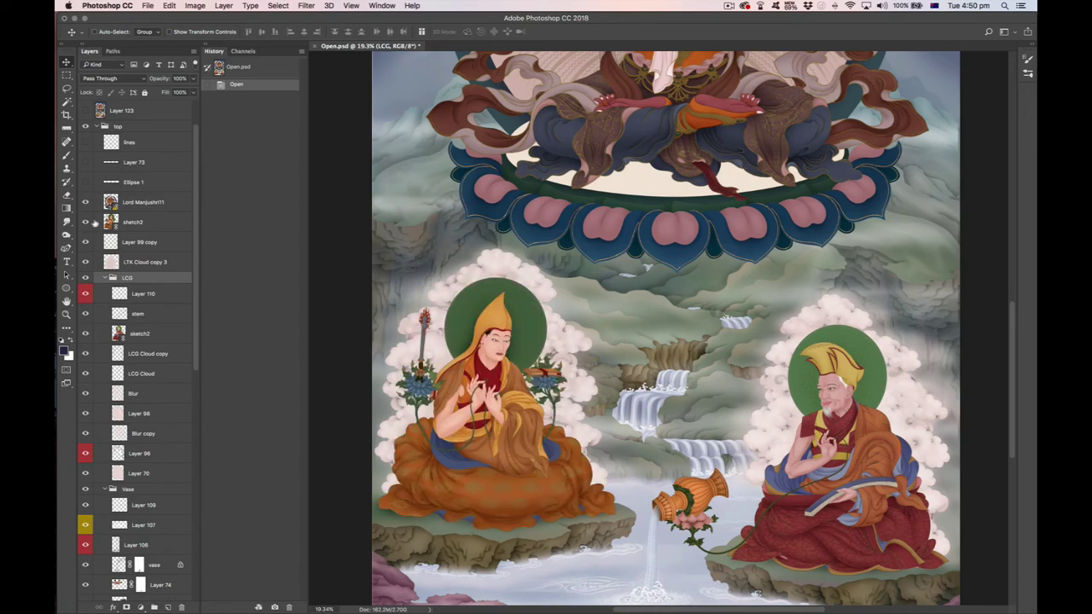
pyautogui.scroll(4, 483, 445)
pyautogui.scroll(-3, 483, 446)
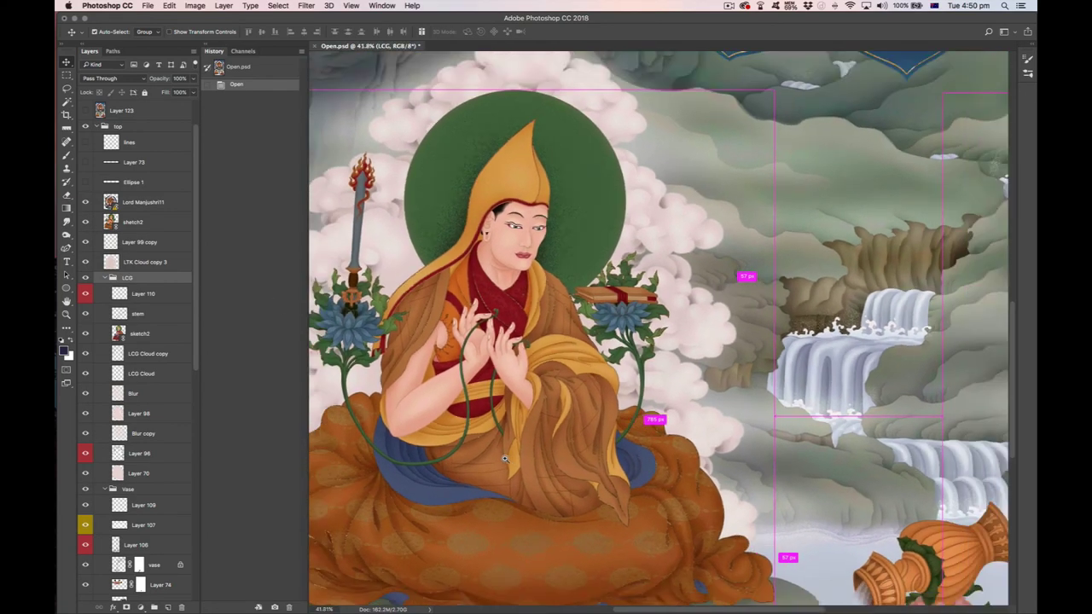
pyautogui.scroll(-2, 482, 450)
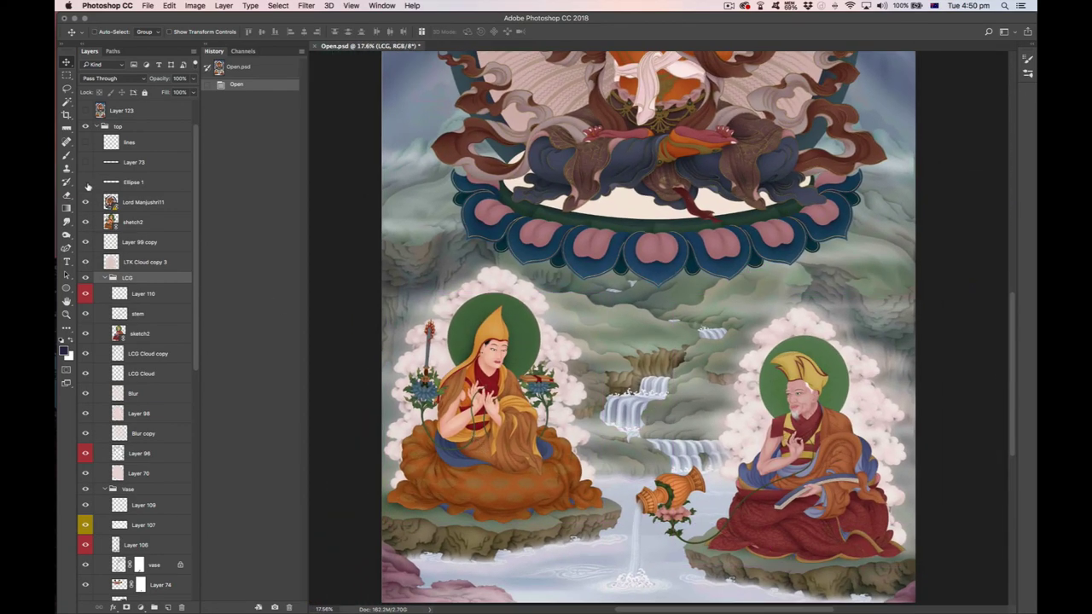
# - Make Layer 73 visible to add the moon and sun to the sky, and check them close up and in the full composition
pyautogui.scroll(-4, 670, 438)
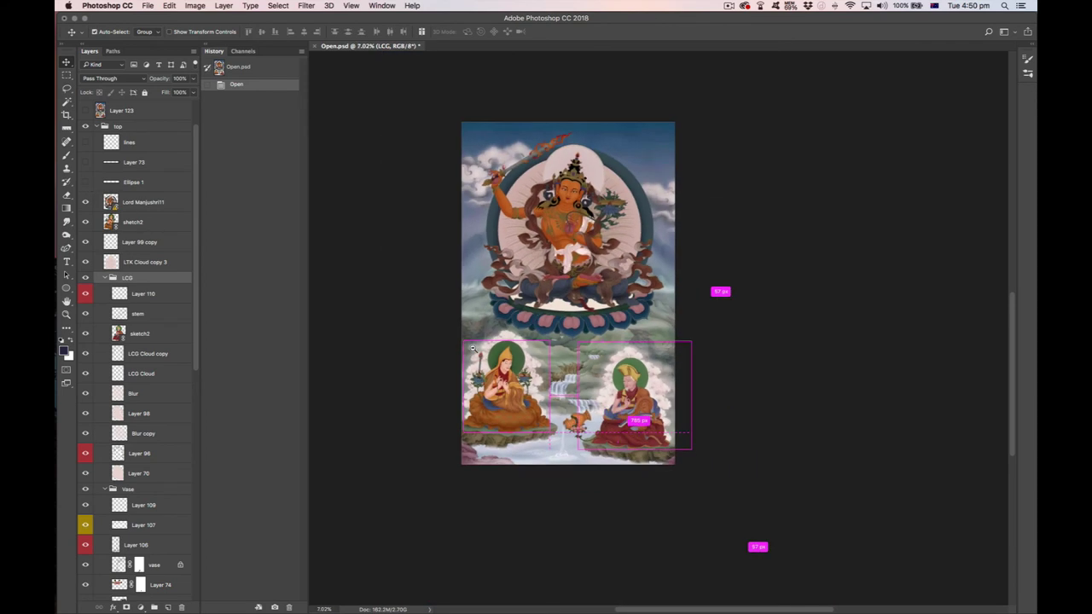
pyautogui.click(85, 162)
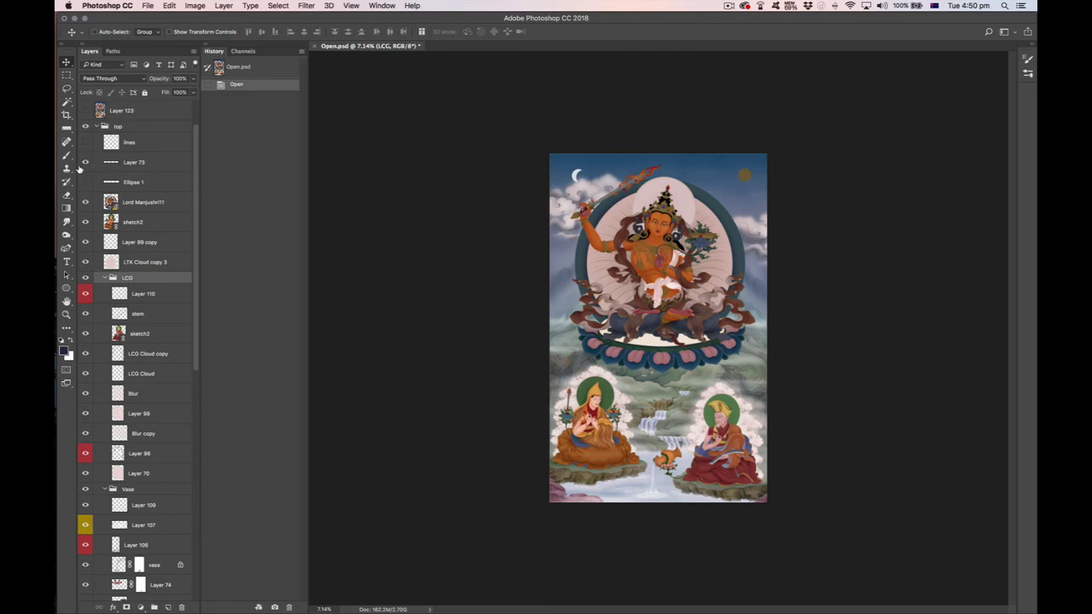
pyautogui.scroll(5, 575, 183)
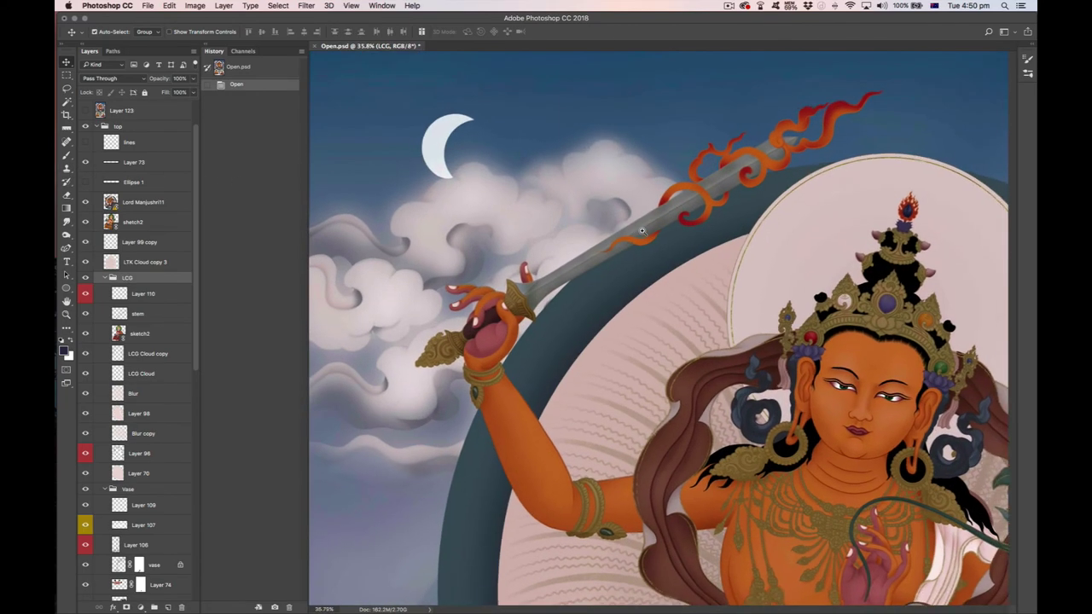
pyautogui.scroll(-3, 642, 231)
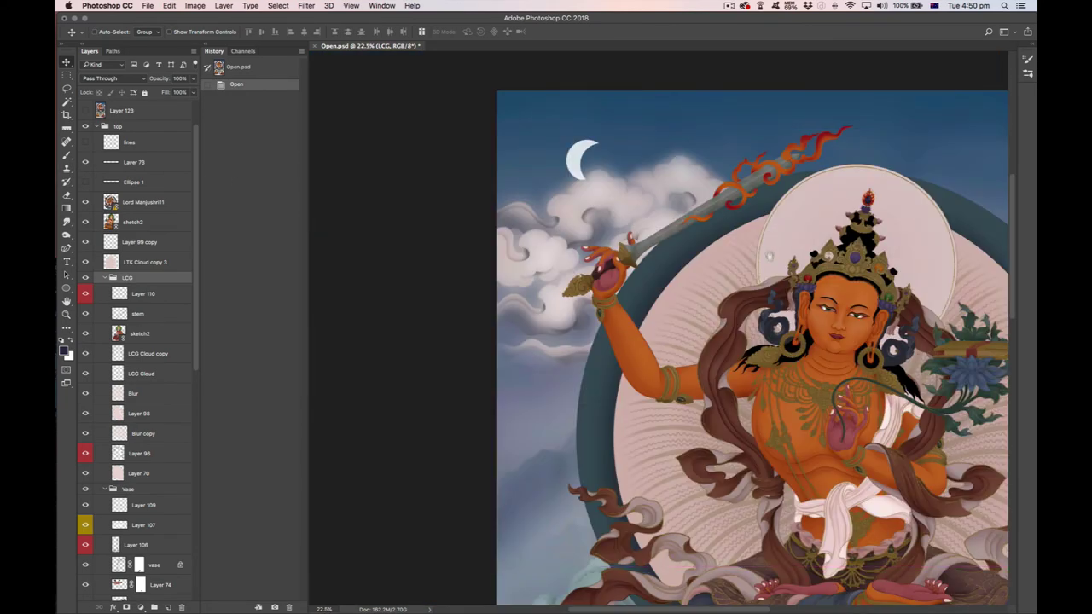
pyautogui.hscroll(4, 683, 280)
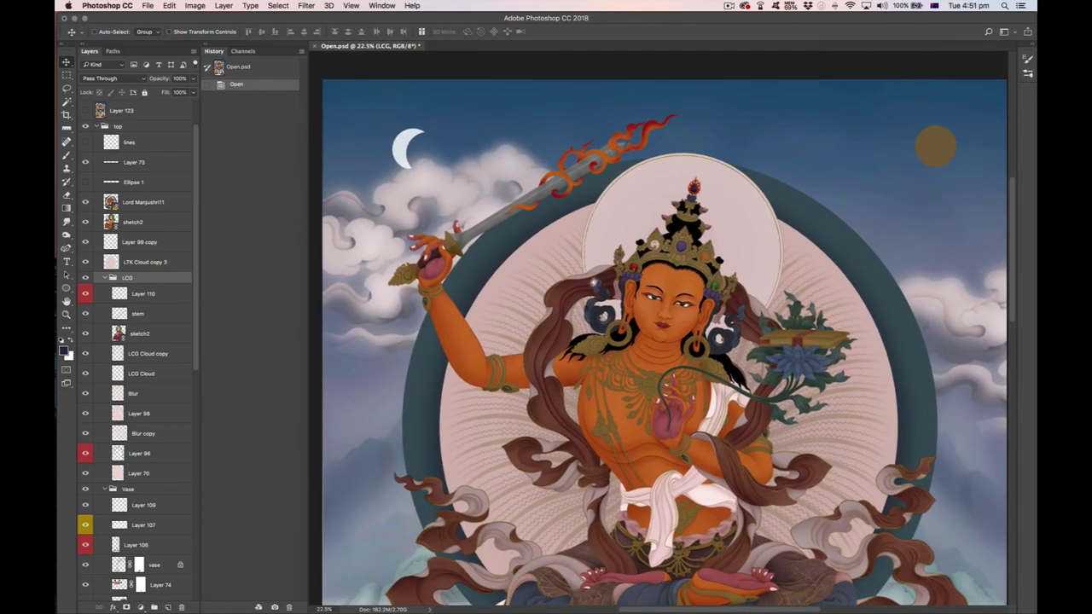
pyautogui.scroll(-3, 531, 360)
pyautogui.scroll(-5, 520, 383)
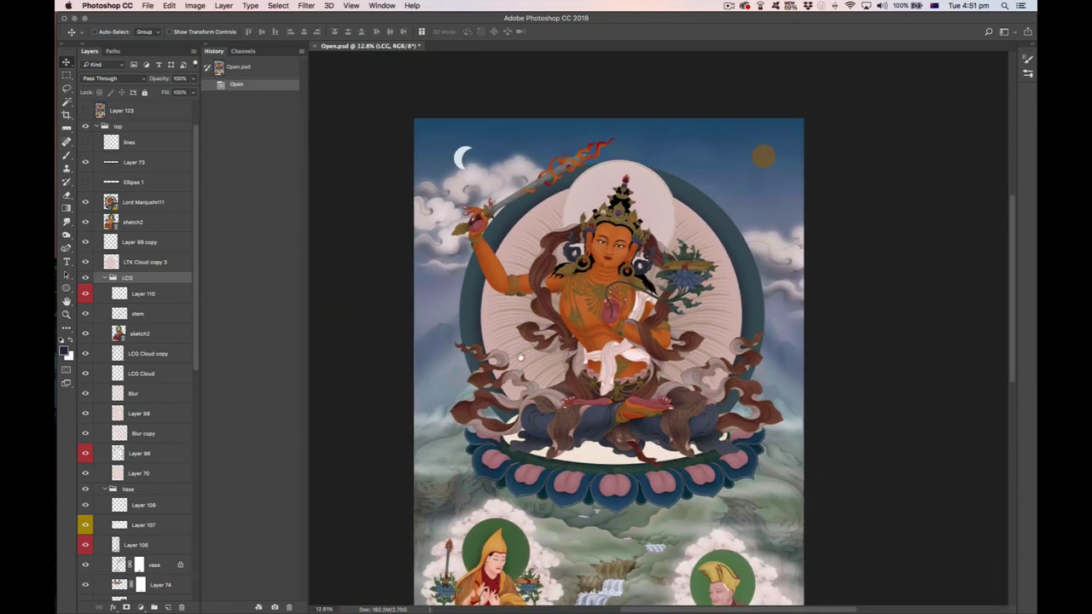
pyautogui.scroll(-2, 546, 426)
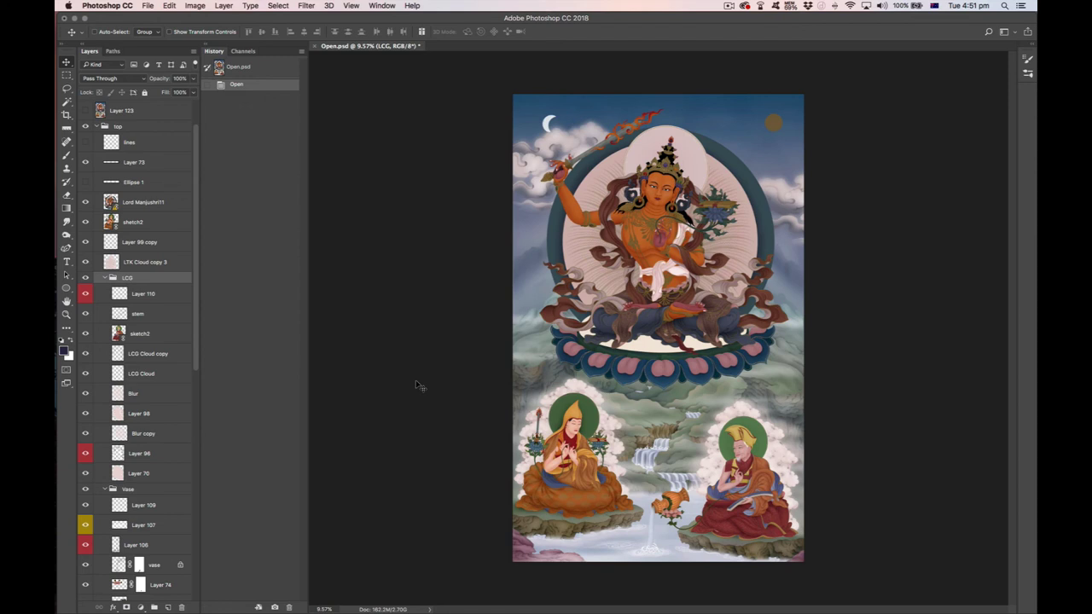
# - Examine the central deity's face, jewellery and raised flaming sword up close
pyautogui.press('super')
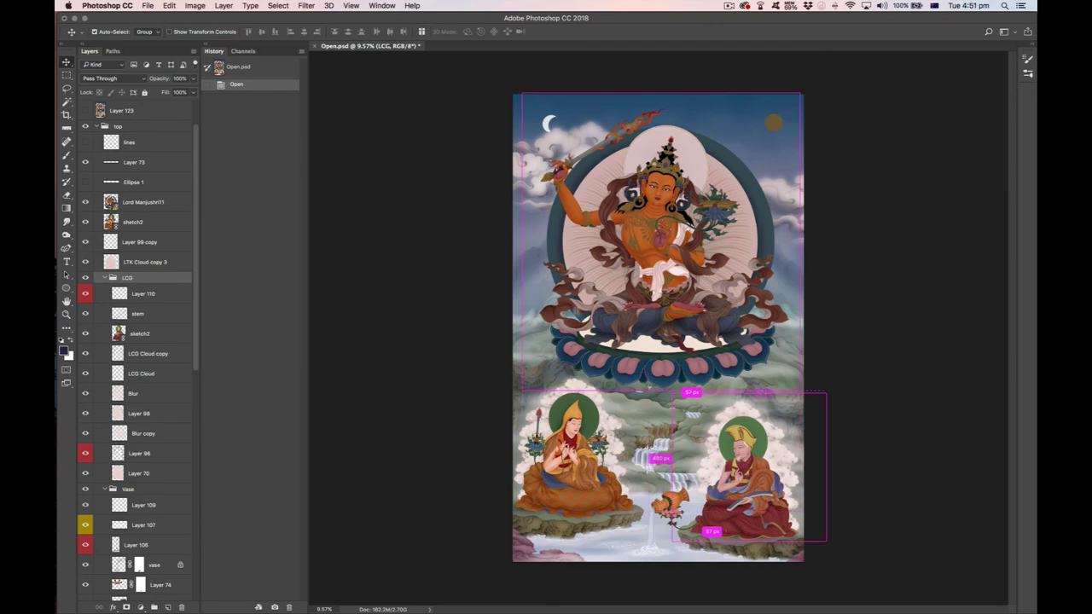
pyautogui.scroll(5, 659, 228)
pyautogui.scroll(5, 658, 228)
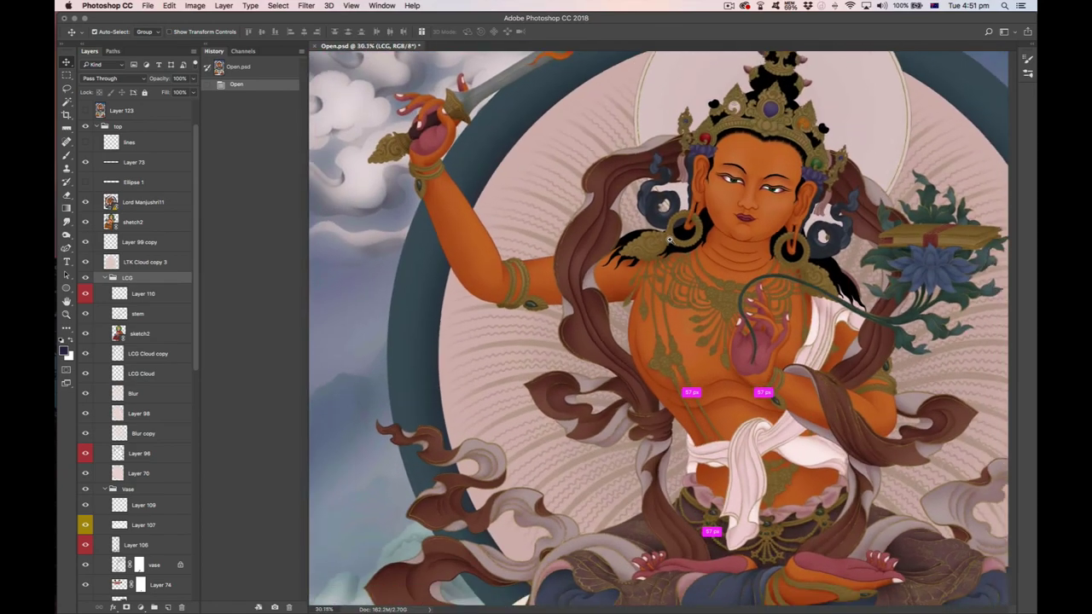
pyautogui.scroll(5, 679, 250)
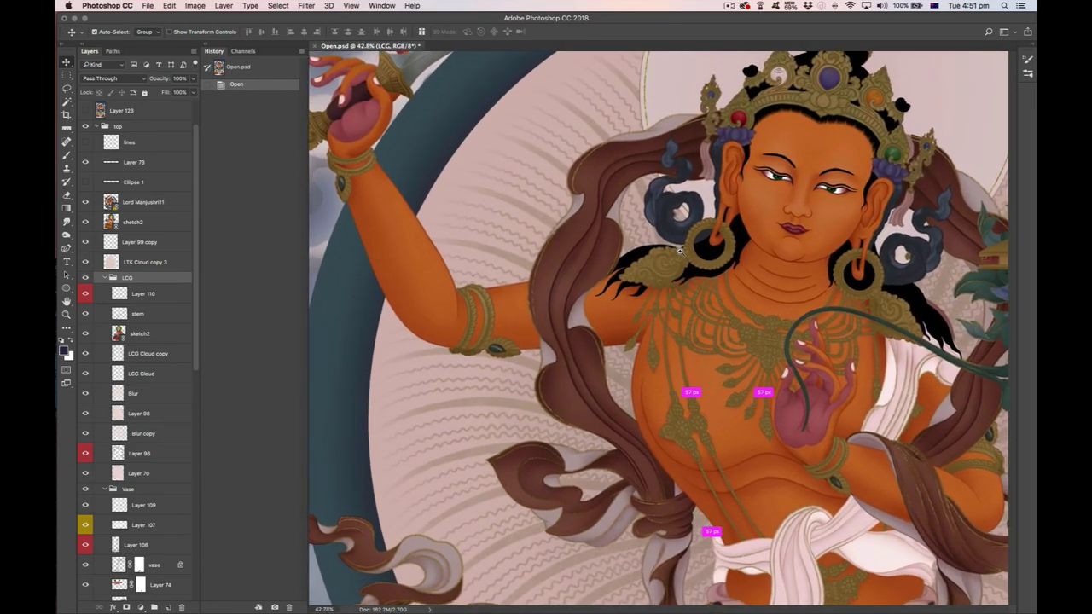
pyautogui.hscroll(-3, 597, 256)
pyautogui.scroll(3, 556, 263)
pyautogui.hscroll(-2, 556, 263)
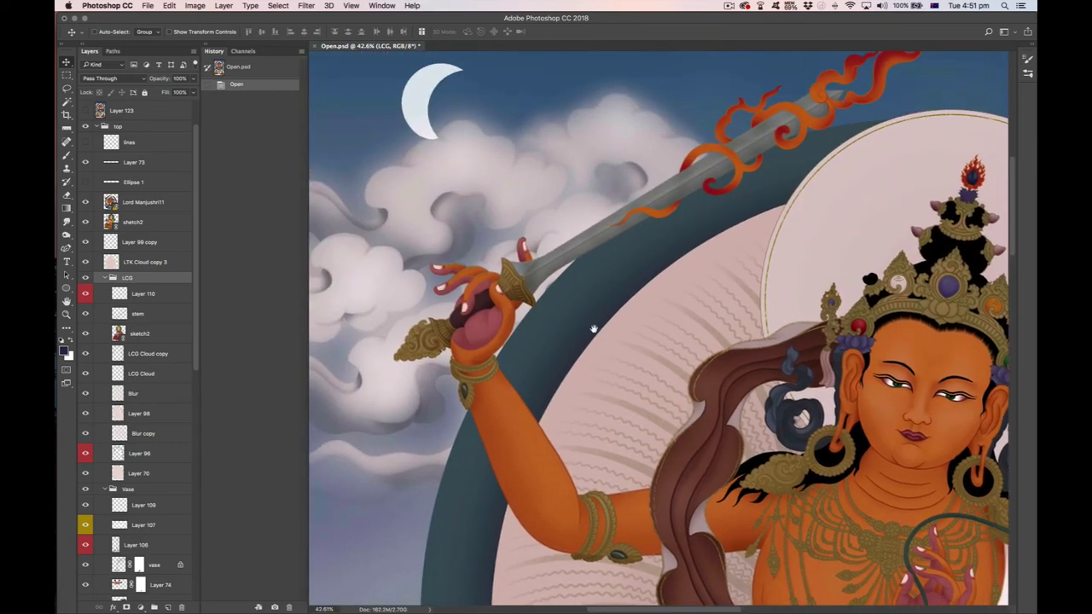
pyautogui.scroll(2, 551, 316)
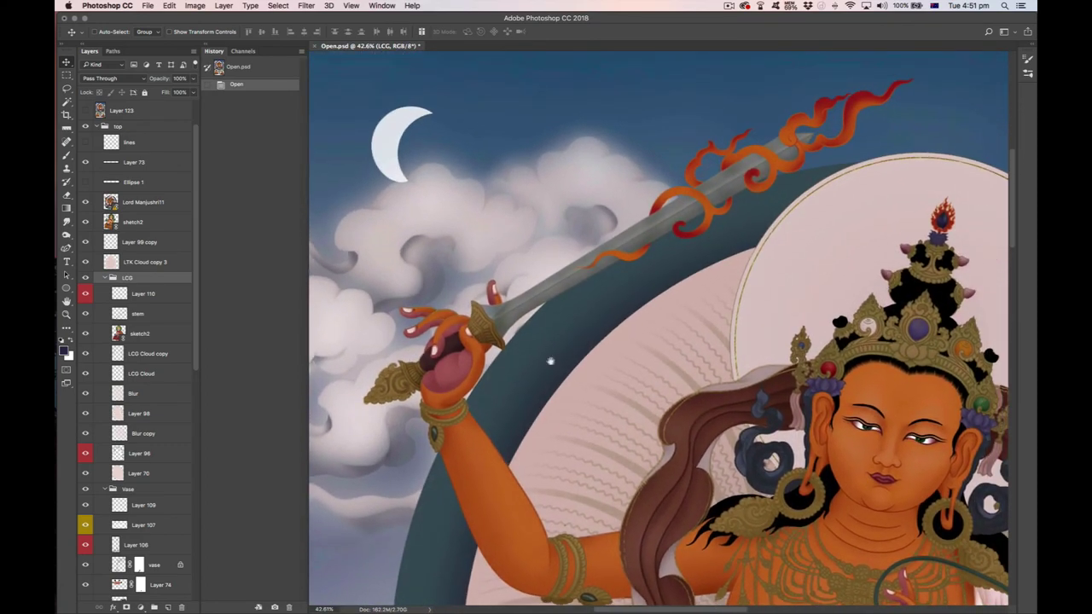
# - Examine the splash beneath the vase's falling water, the ripples and the foam along the rocky bank up close
pyautogui.scroll(-5, 555, 361)
pyautogui.scroll(-15, 604, 283)
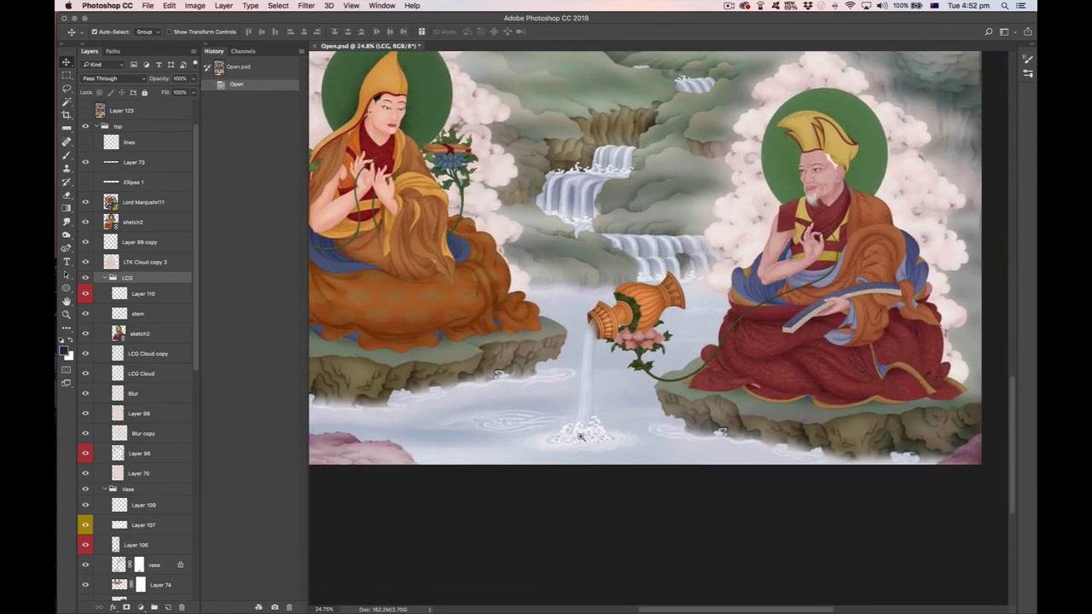
pyautogui.scroll(8, 589, 451)
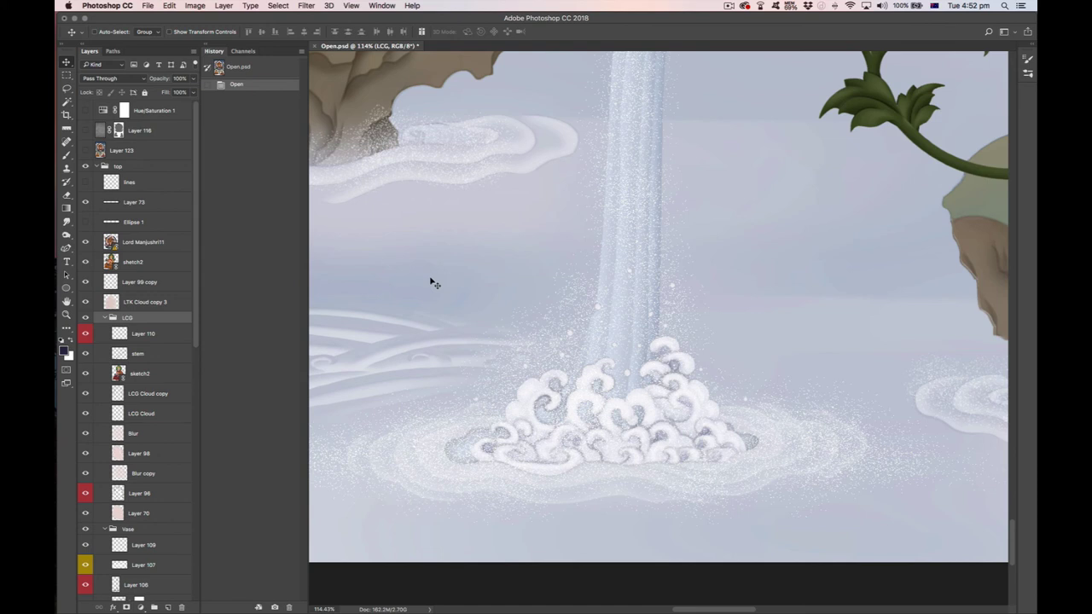
pyautogui.moveTo(453, 293); pyautogui.dragTo(463, 304)
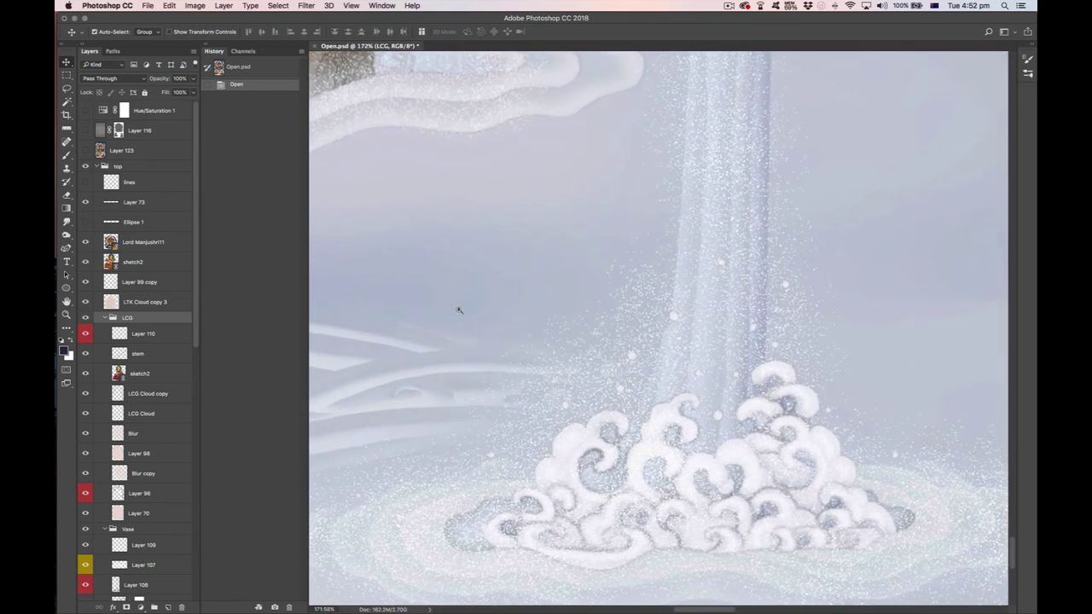
pyautogui.hscroll(-3, 478, 328)
pyautogui.hscroll(-3, 512, 316)
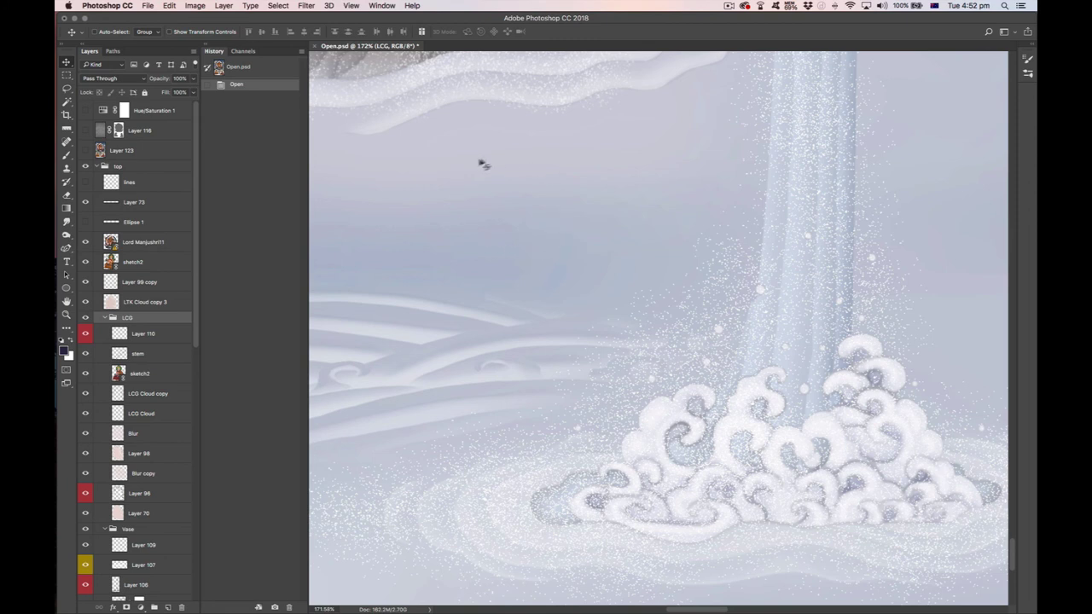
pyautogui.scroll(-3, 353, 316)
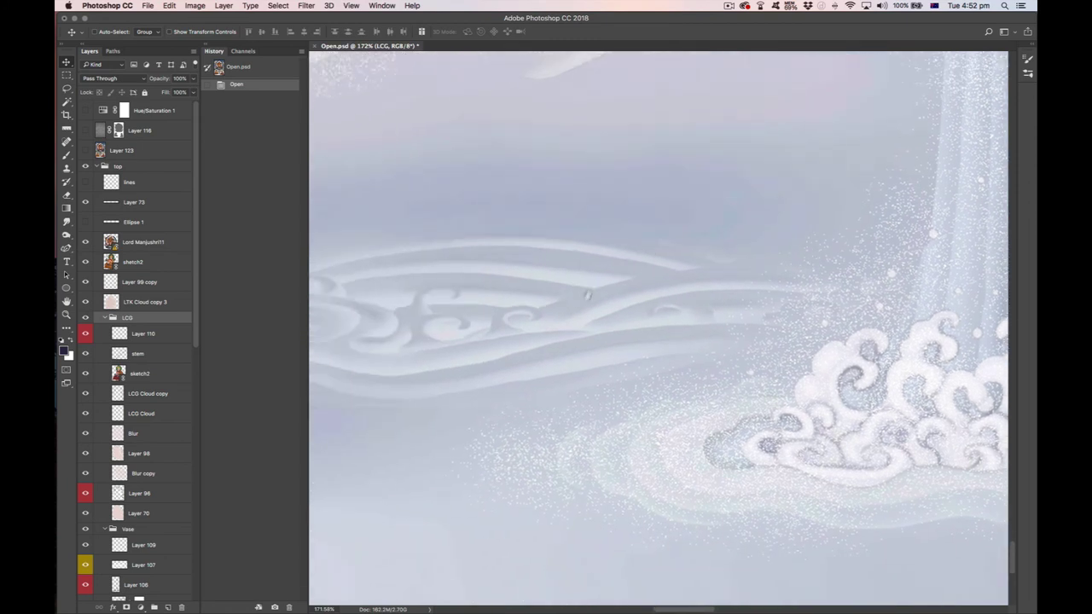
pyautogui.hscroll(-3, 509, 409)
pyautogui.scroll(-1, 492, 405)
pyautogui.scroll(10, 512, 426)
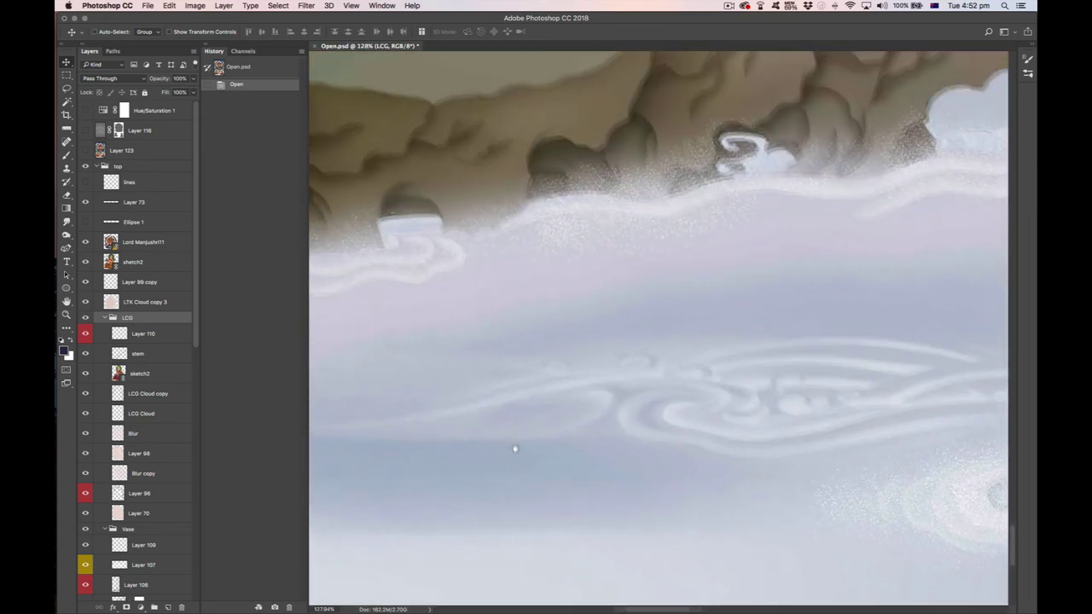
# - Make Layer 123 visible and inspect its effect on the rock ledge, orange robe and yellow-hatted figure
pyautogui.scroll(10, 589, 367)
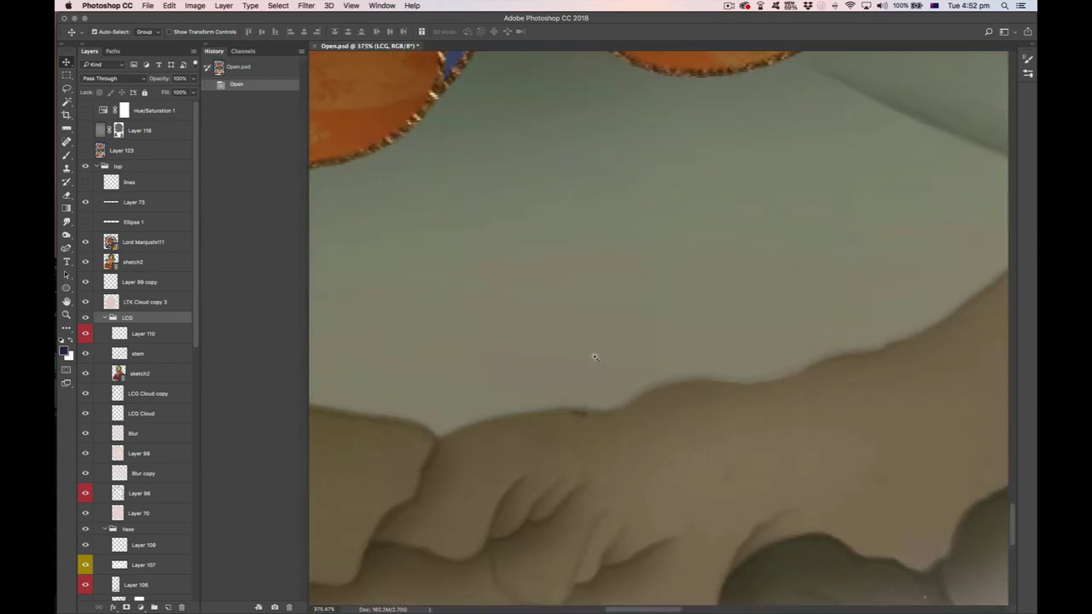
pyautogui.scroll(-4, 589, 360)
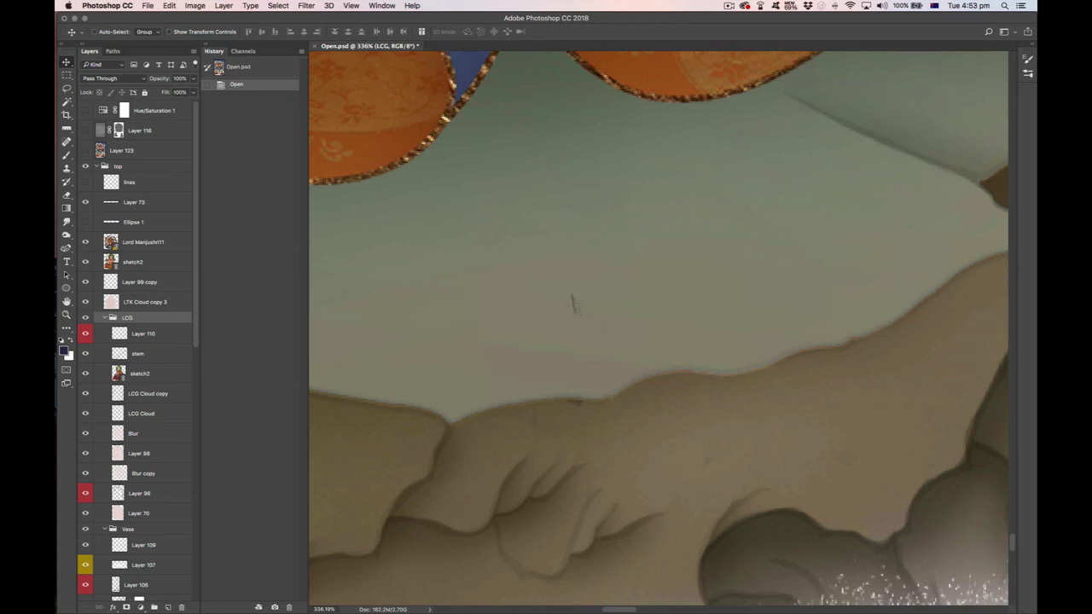
pyautogui.click(84, 180)
pyautogui.click(84, 151)
pyautogui.scroll(-6, 619, 443)
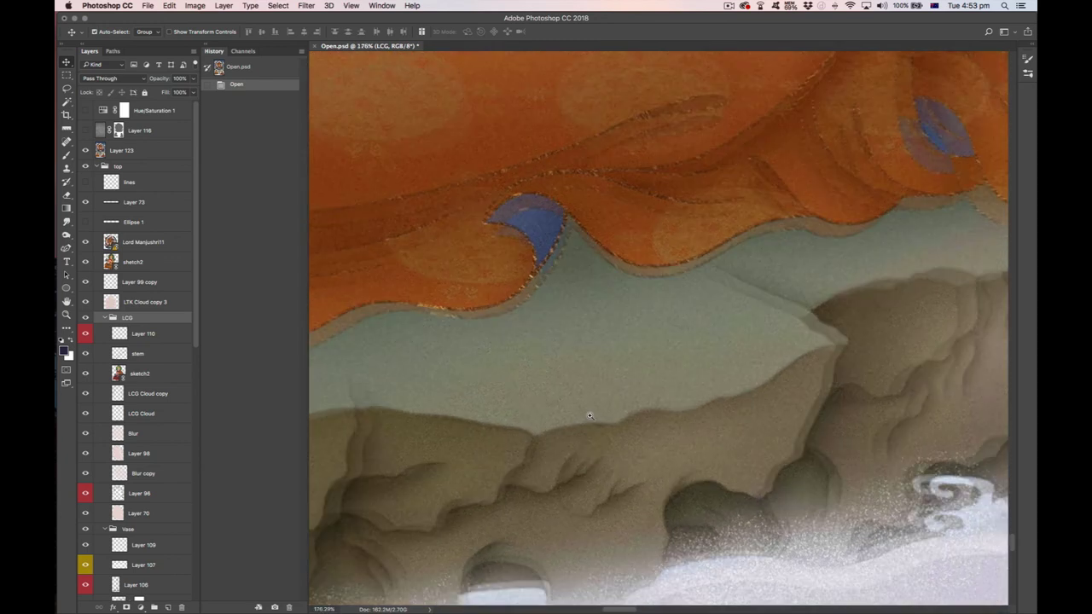
pyautogui.scroll(-8, 546, 381)
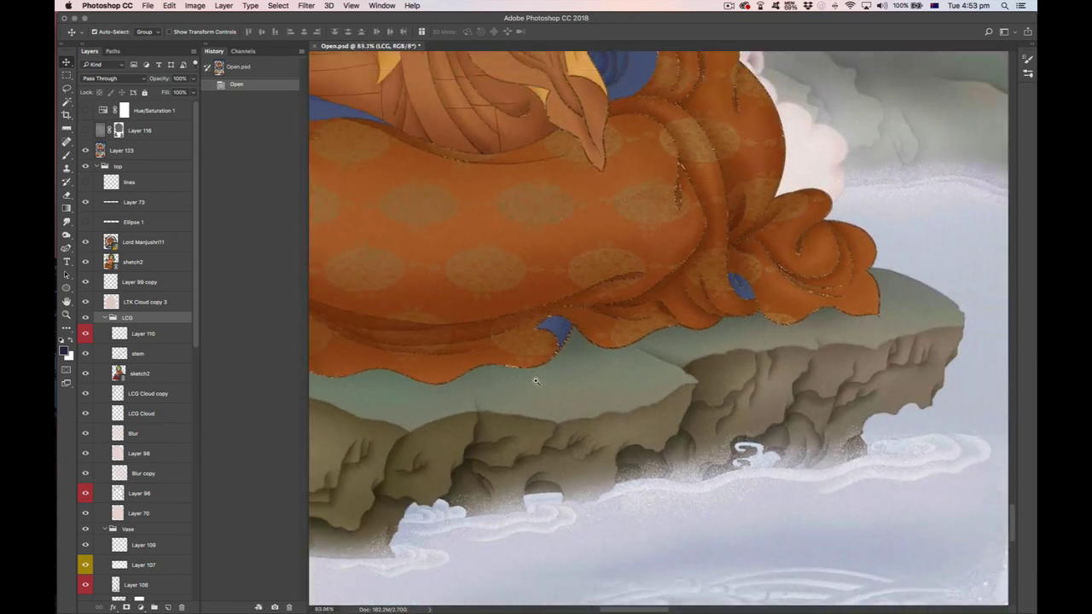
pyautogui.scroll(5, 455, 250)
pyautogui.scroll(3, 480, 221)
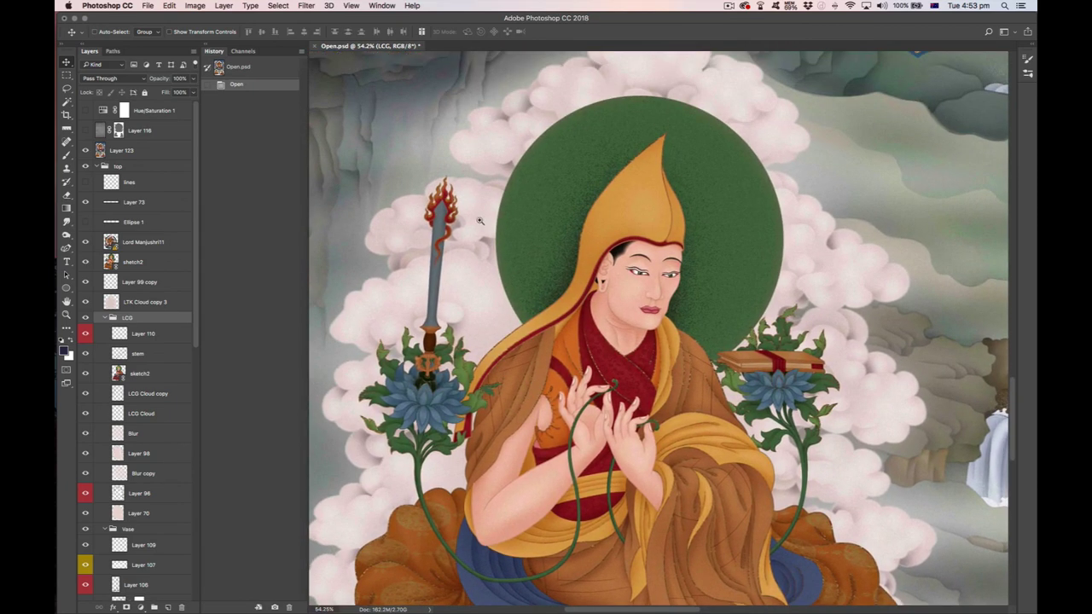
# - Make the texture layer directly above Layer 123 visible and inspect its grain on the yellow-hatted figure, flaming sword and clouds
pyautogui.scroll(2, 488, 227)
pyautogui.scroll(2, 526, 268)
pyautogui.hscroll(-2, 526, 268)
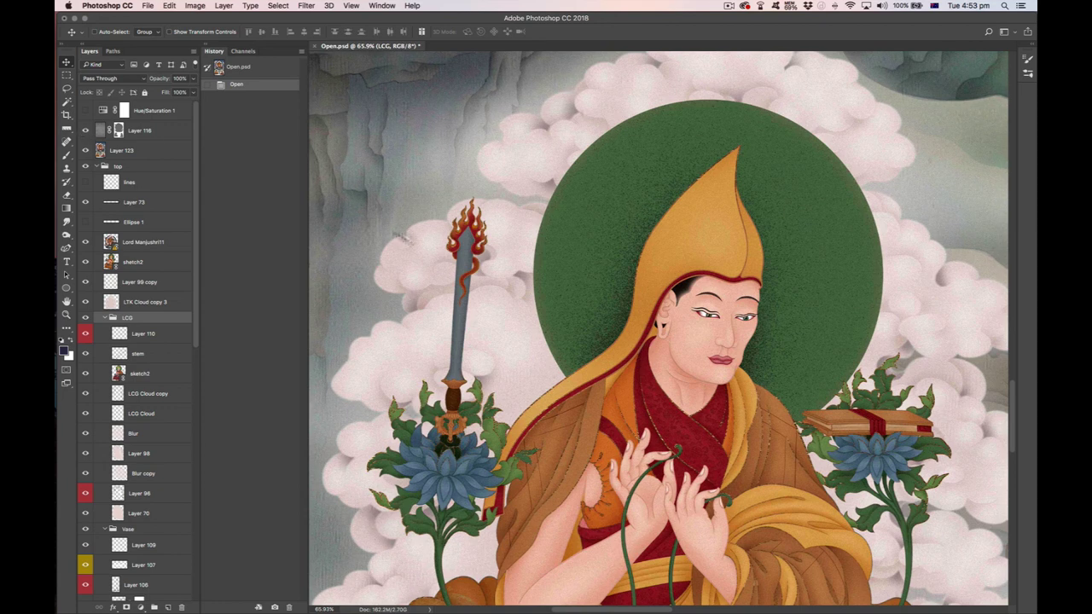
pyautogui.scroll(-1, 415, 169)
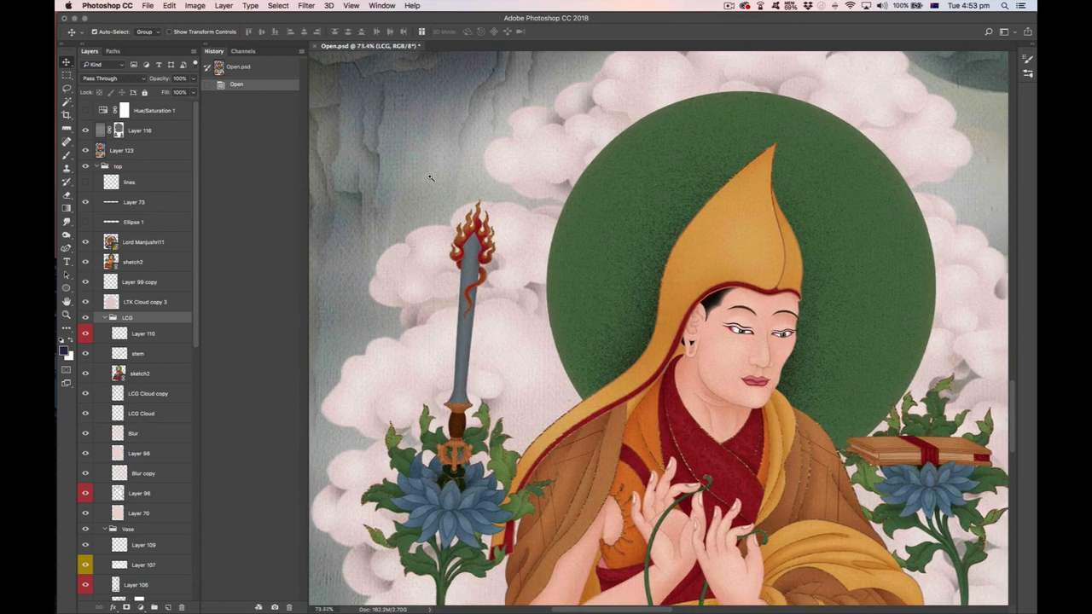
pyautogui.scroll(6, 433, 178)
pyautogui.hscroll(-3, 511, 299)
pyautogui.scroll(-1, 569, 406)
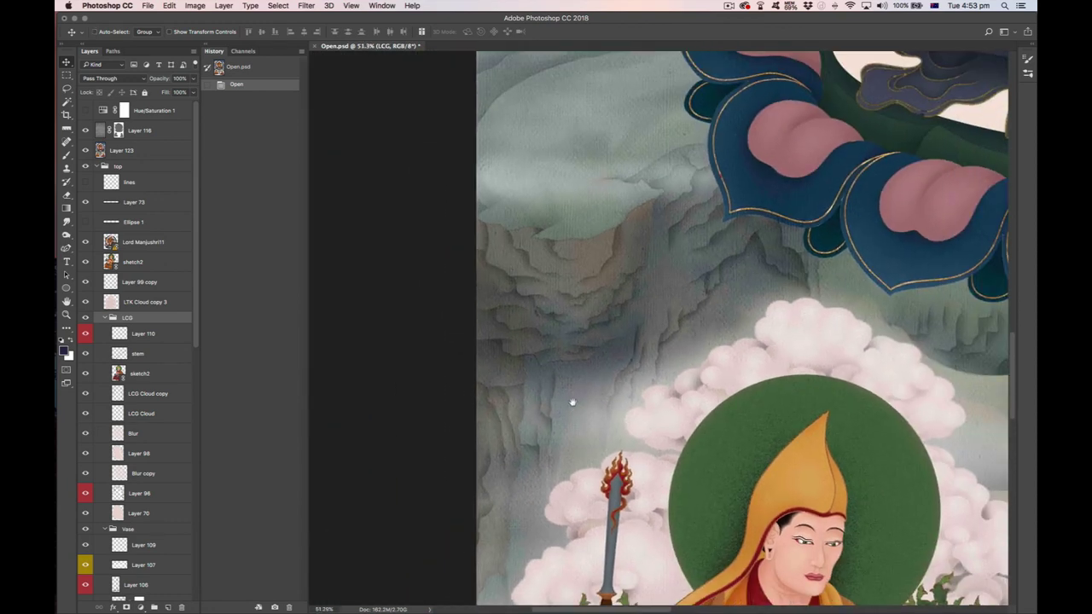
# - Toggle the texture layer off and on to compare its effect on the rocks, pink clouds and blue lotus petals
pyautogui.hscroll(3, 529, 384)
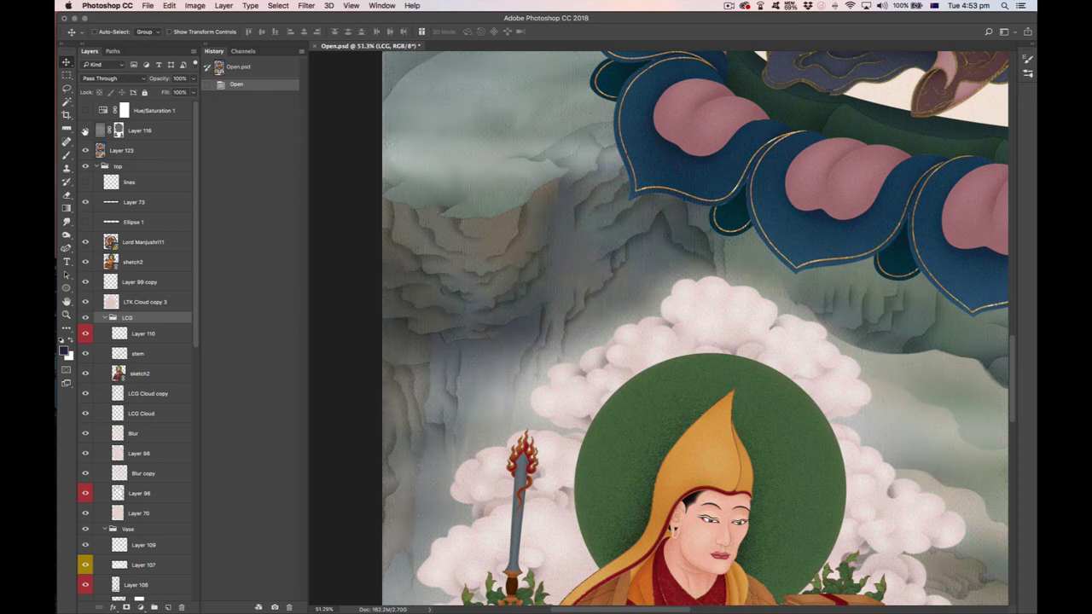
pyautogui.hscroll(5, 650, 269)
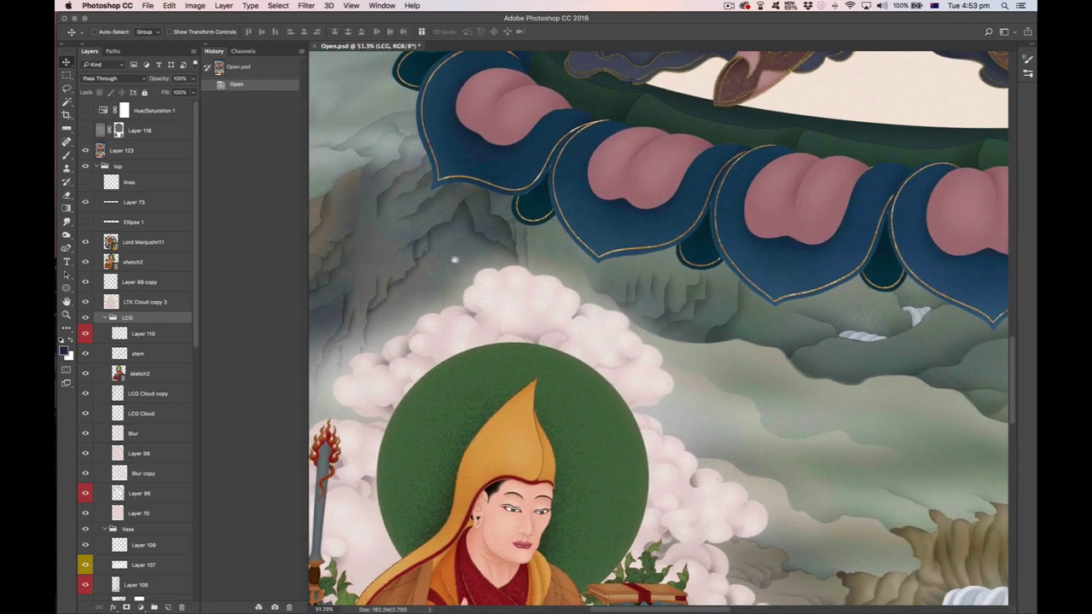
pyautogui.scroll(1, 560, 298)
pyautogui.scroll(2, 561, 298)
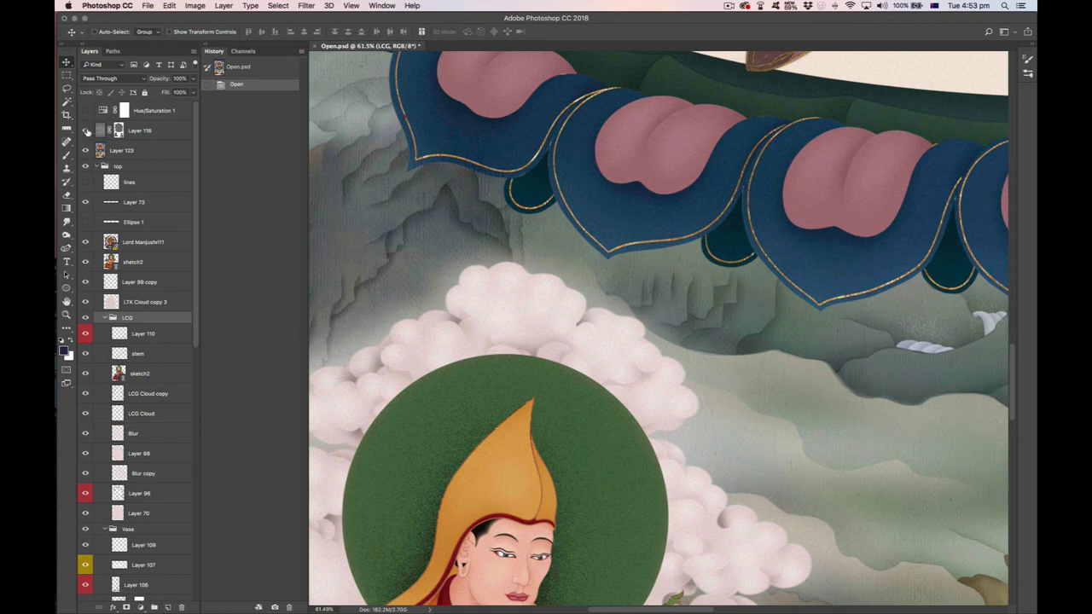
pyautogui.scroll(-2, 450, 270)
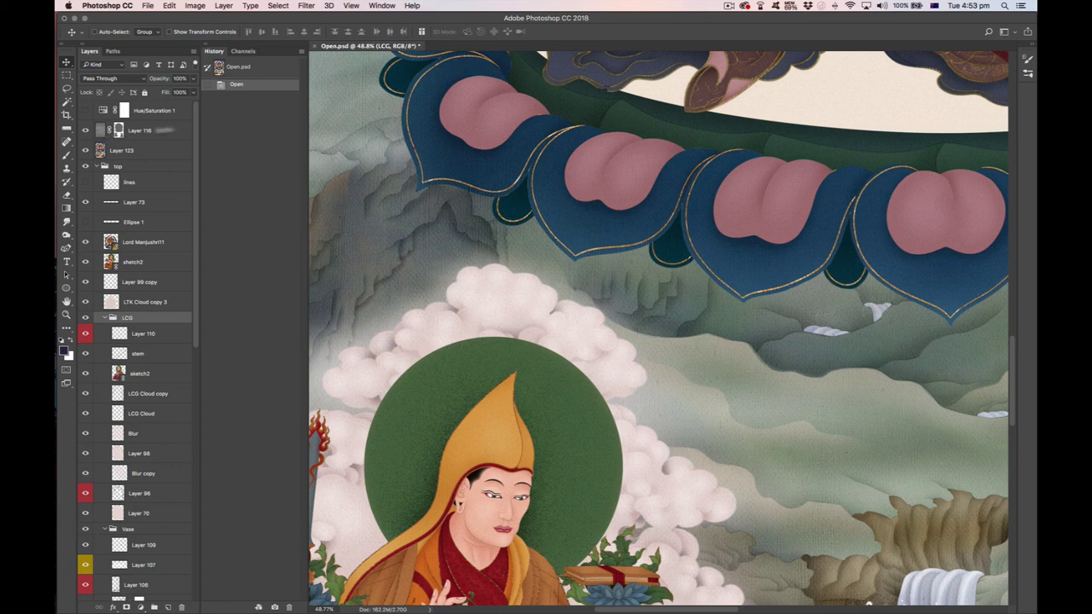
# - Examine the canvas grain on the blue sky, teal halo ring and the deity's orange arm up close
pyautogui.moveTo(443, 159); pyautogui.dragTo(503, 308)
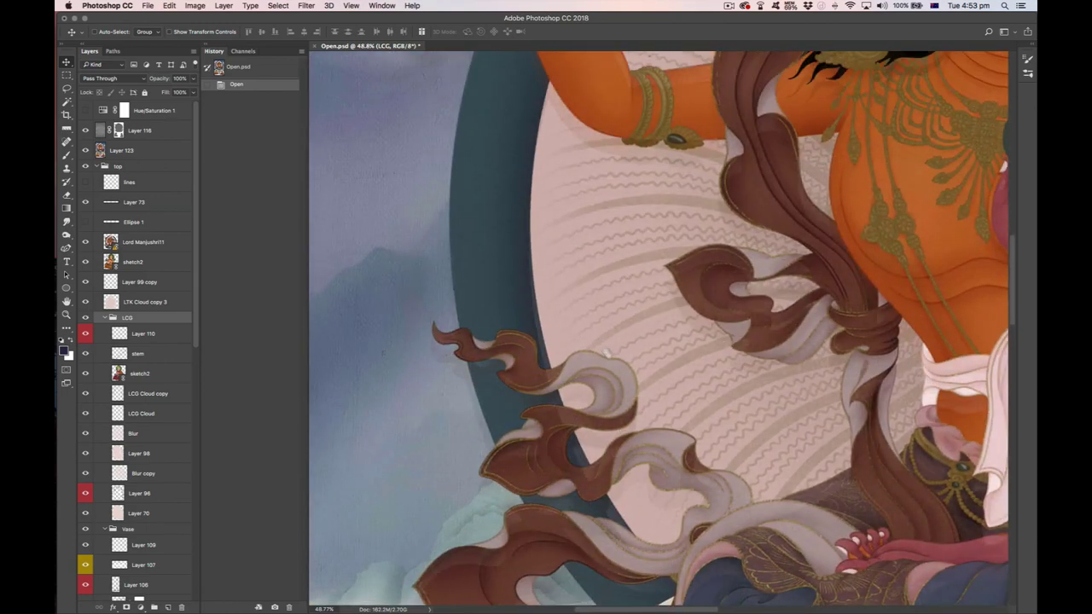
pyautogui.scroll(5, 609, 378)
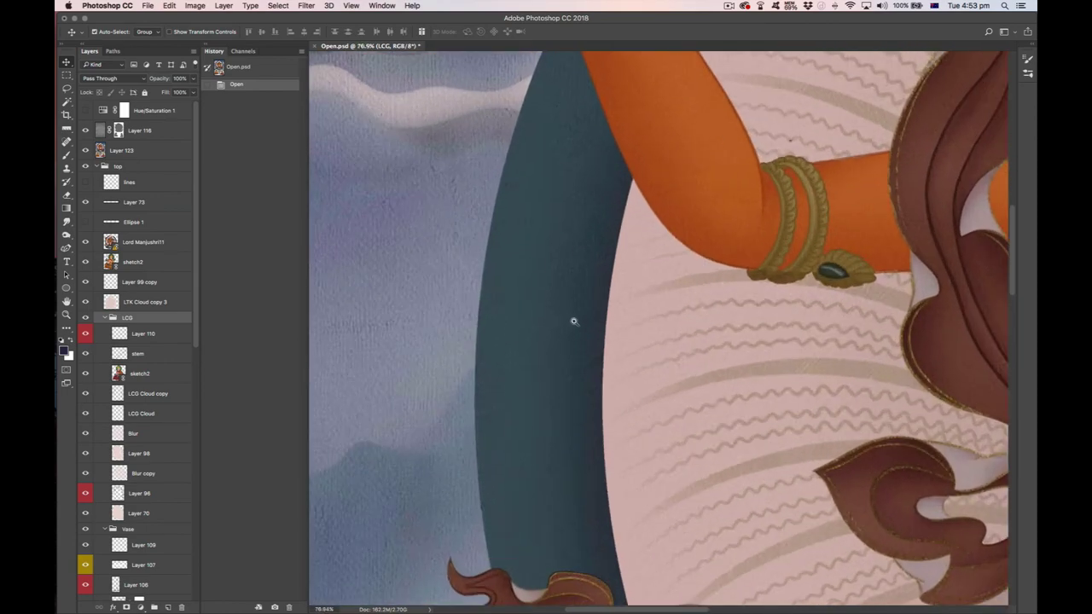
pyautogui.scroll(3, 574, 321)
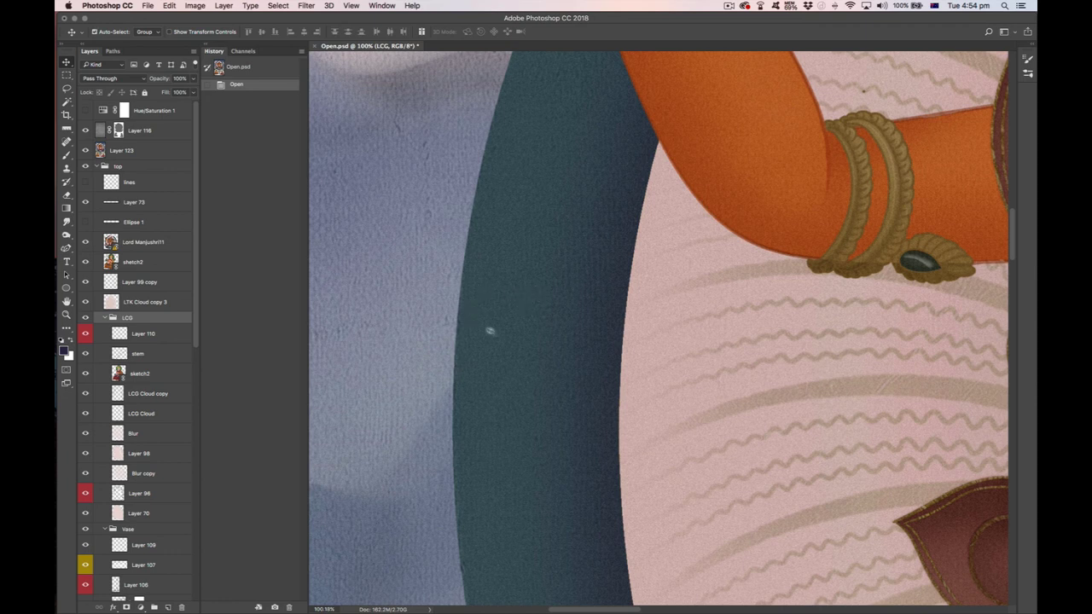
pyautogui.scroll(-5, 489, 331)
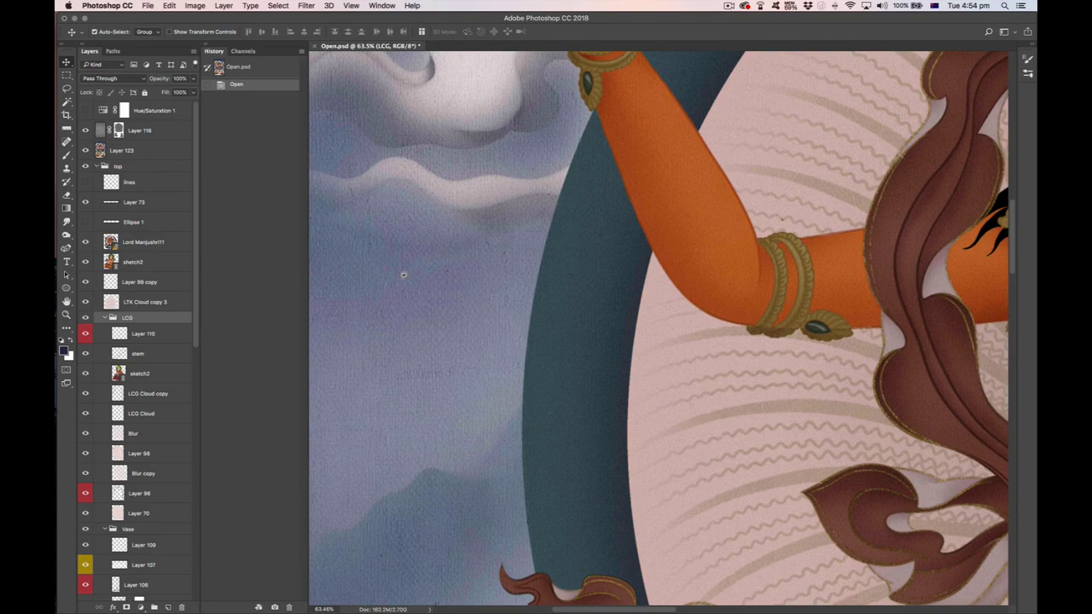
pyautogui.scroll(3, 403, 274)
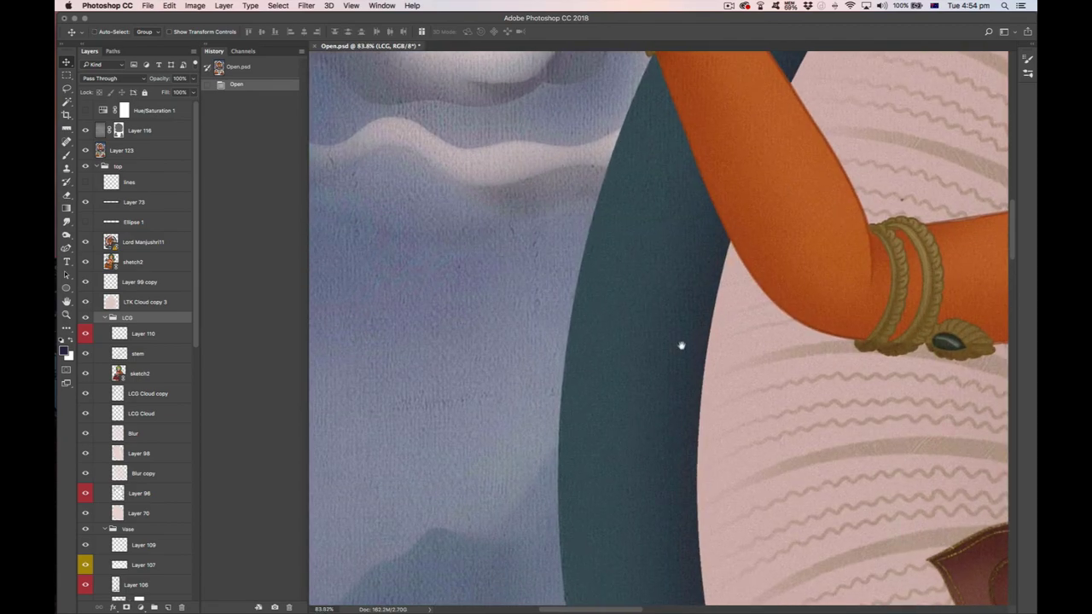
# - Examine how the texture affects the central deity's face, crown, necklaces and raised hand
pyautogui.hscroll(10, 680, 345)
pyautogui.scroll(-1, 571, 365)
pyautogui.hscroll(10, 571, 365)
pyautogui.scroll(-1, 597, 324)
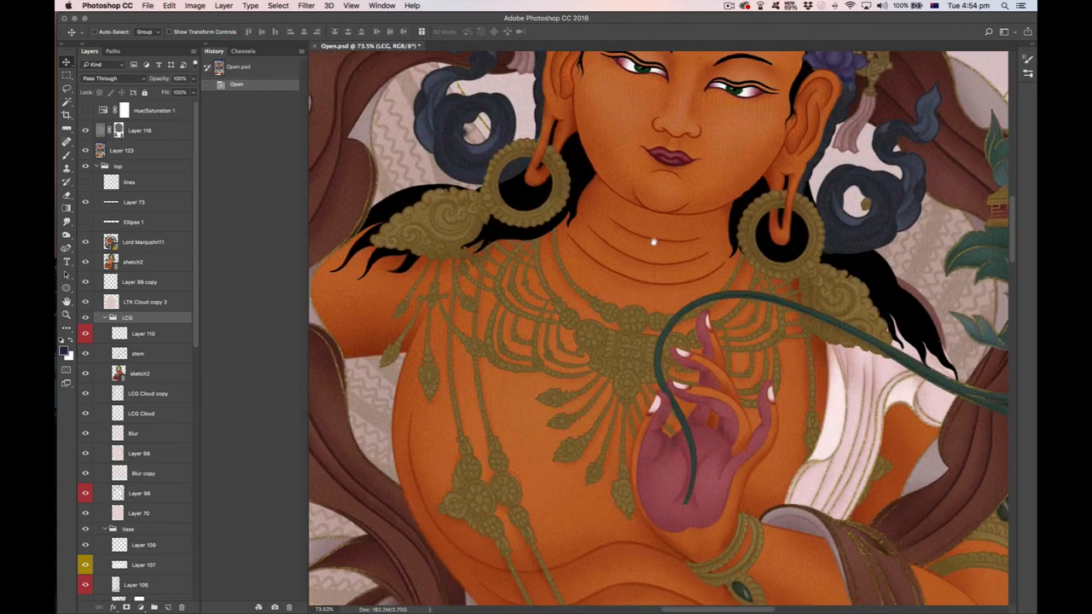
pyautogui.scroll(1, 654, 242)
pyautogui.scroll(-3, 636, 273)
pyautogui.hscroll(-3, 640, 290)
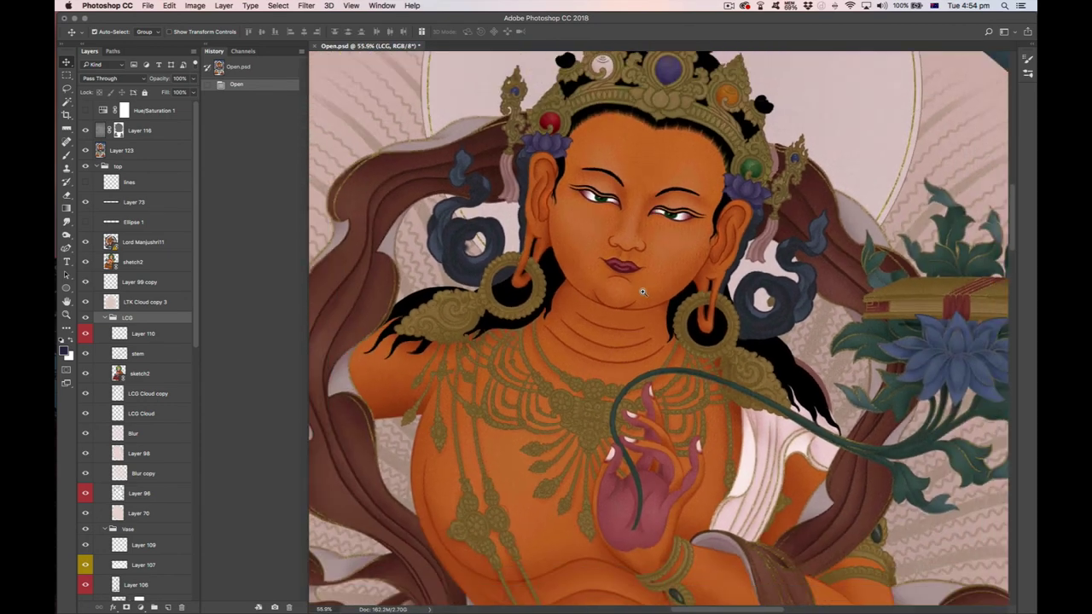
pyautogui.scroll(-1, 642, 291)
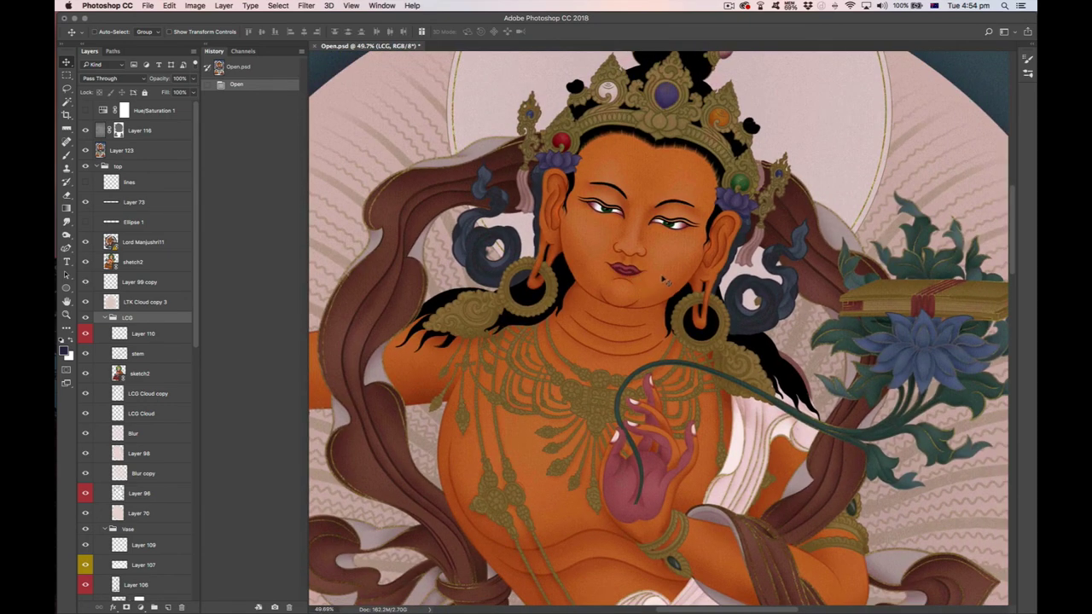
pyautogui.scroll(-1, 565, 345)
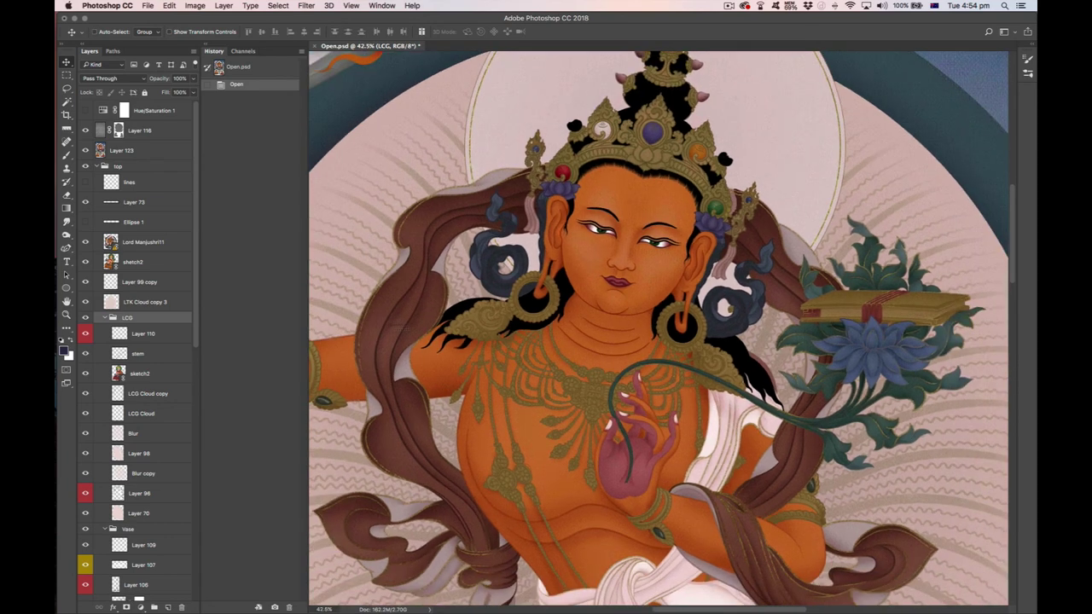
# - Inspect the textured book on the blue lotus, the flowing scarves and the patterned halo beside the deity
pyautogui.hscroll(5, 509, 378)
pyautogui.scroll(-3, 509, 378)
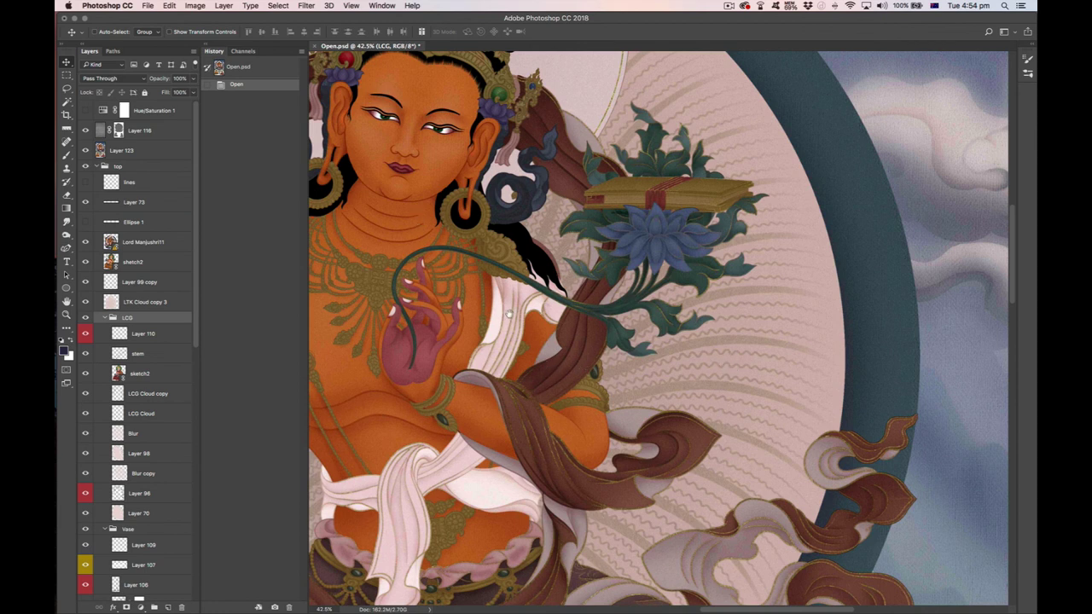
pyautogui.scroll(1, 431, 249)
pyautogui.hscroll(6, 585, 418)
pyautogui.scroll(-2, 586, 418)
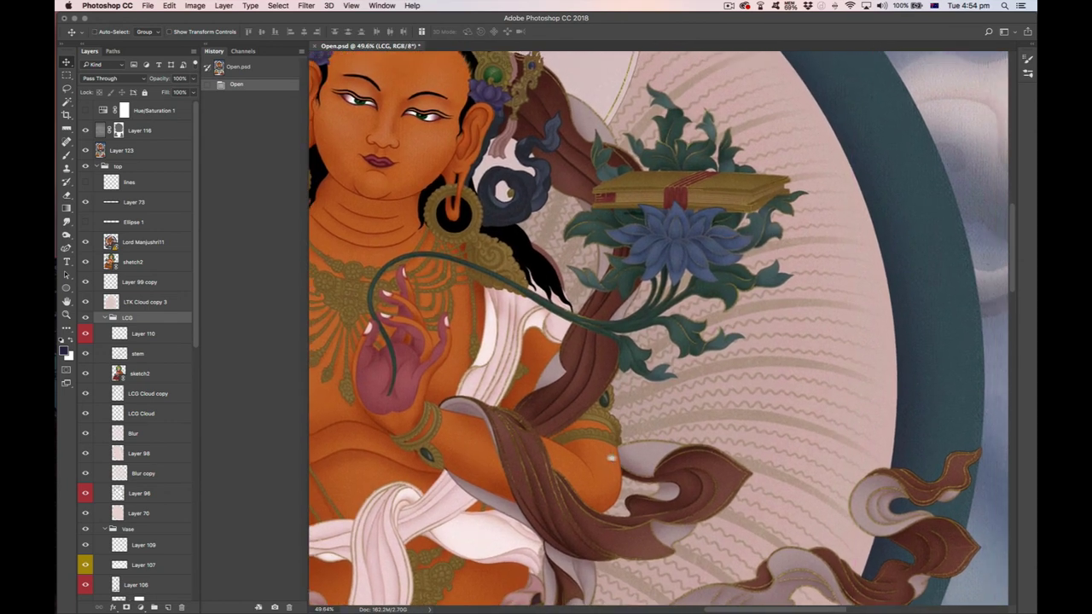
pyautogui.scroll(-2, 585, 418)
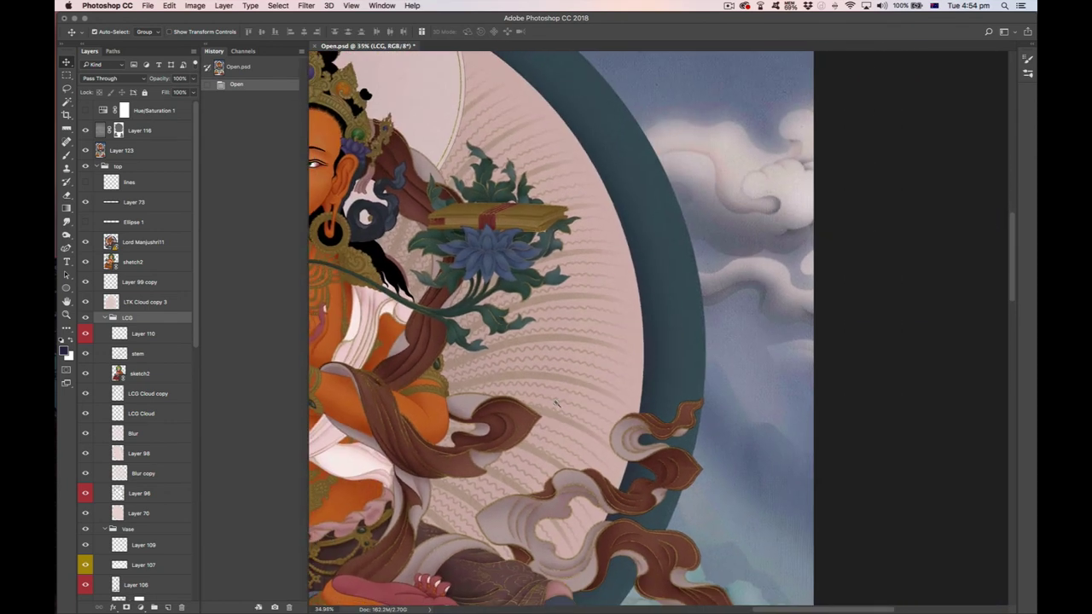
# - Examine the texture in the sky around the sun and clouds, showing the guides briefly and hiding them again
pyautogui.scroll(2, 604, 450)
pyautogui.hscroll(1, 604, 449)
pyautogui.hscroll(1, 604, 450)
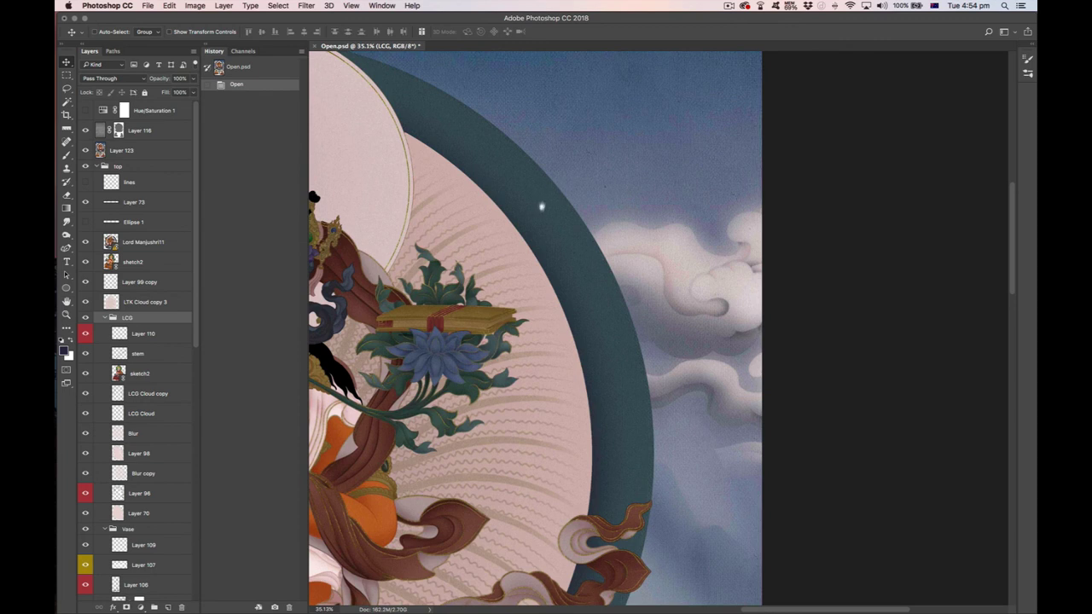
pyautogui.scroll(4, 541, 205)
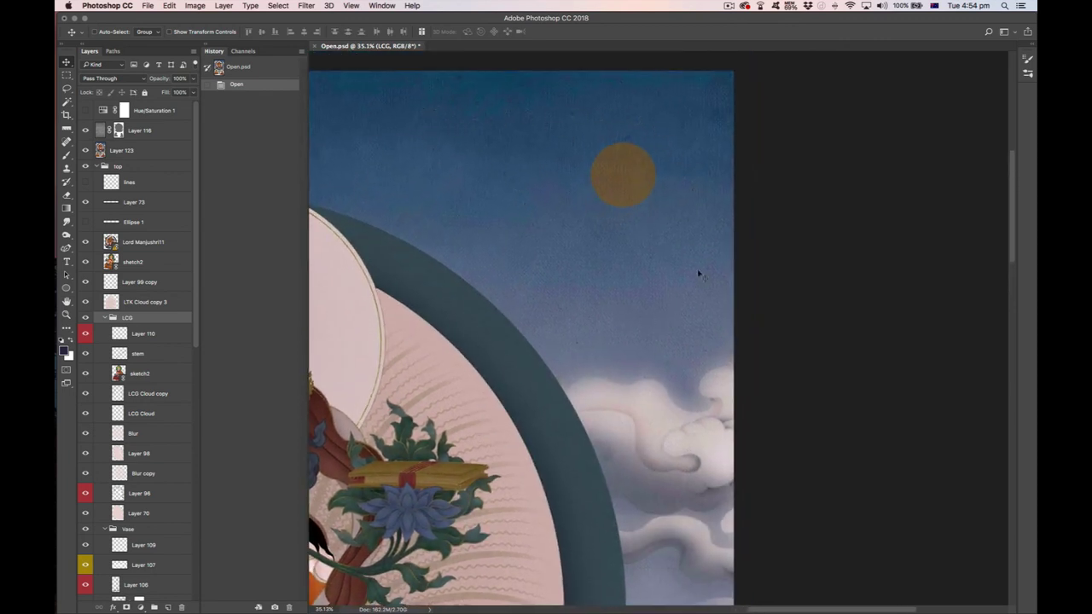
pyautogui.press('super+semicolon')
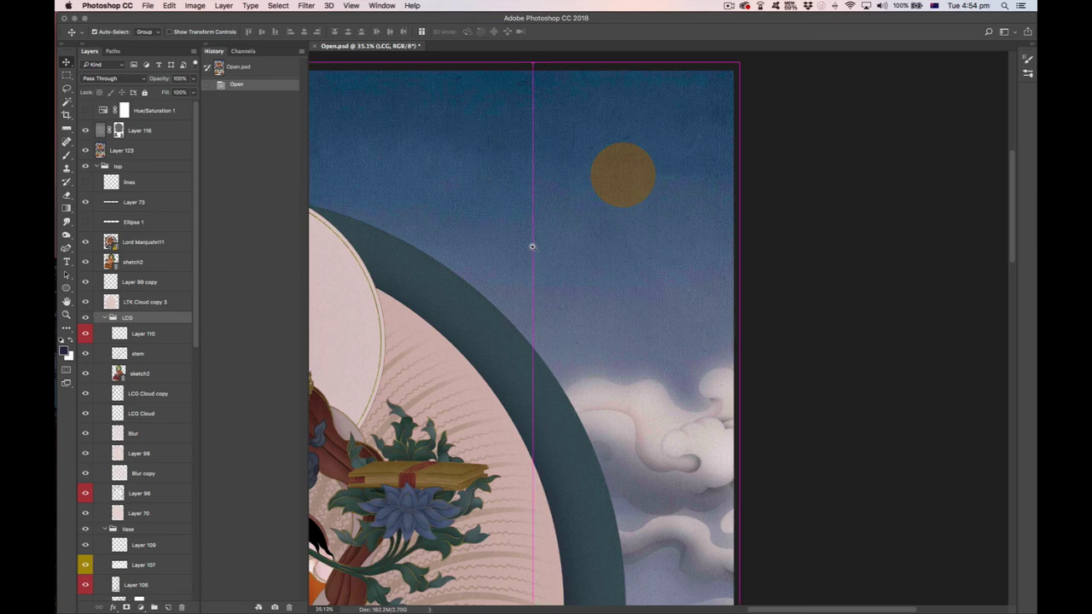
pyautogui.scroll(5, 563, 282)
pyautogui.scroll(-5, 584, 310)
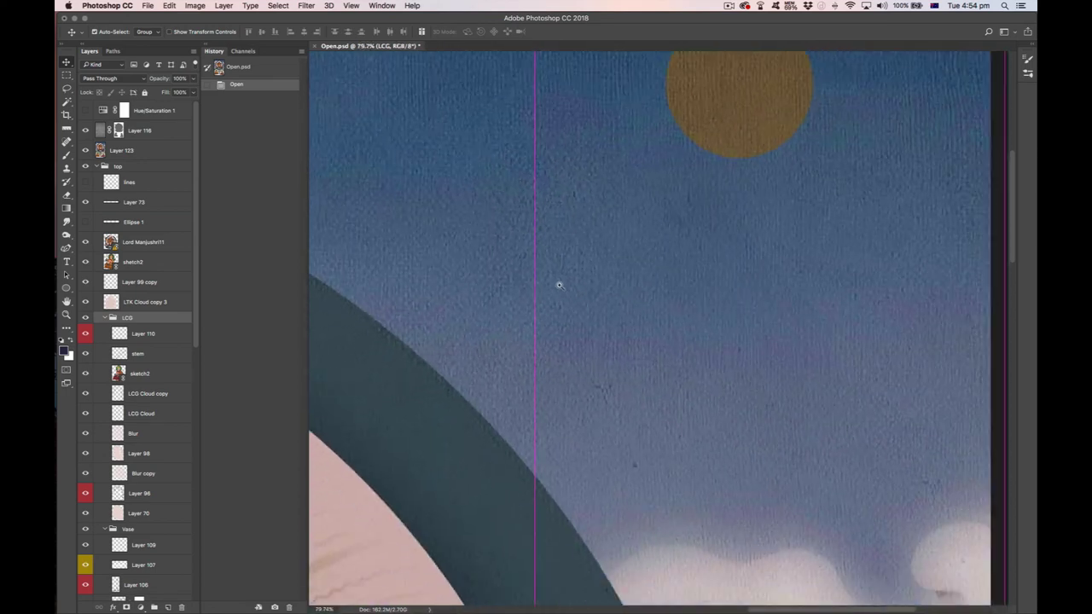
pyautogui.press('super+semicolon')
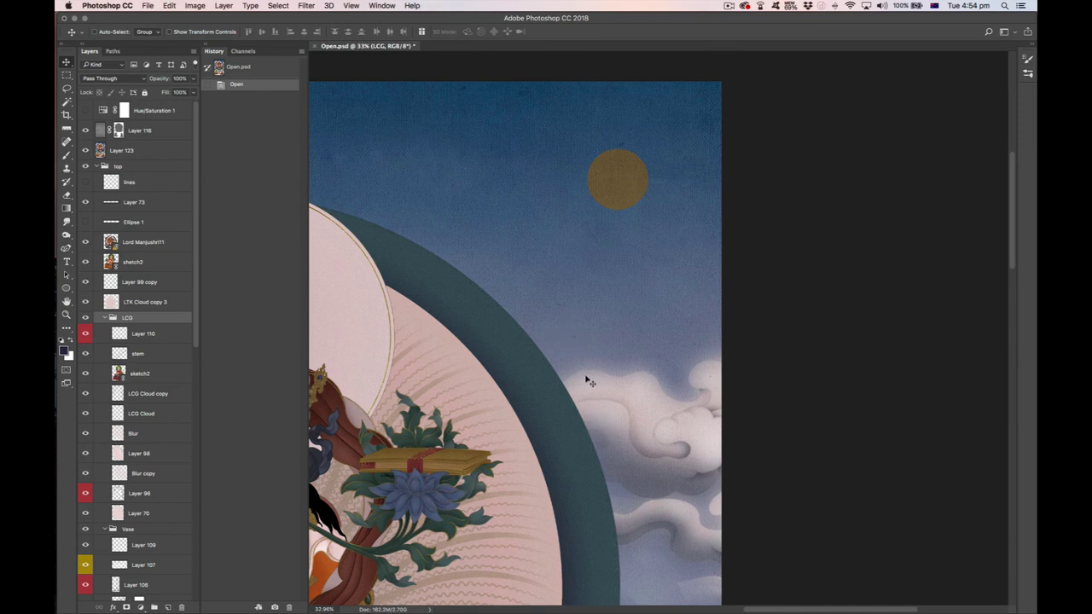
# - Check the texture across the sun, moon and flaming sword, and view the full composition
pyautogui.hscroll(-5, 594, 403)
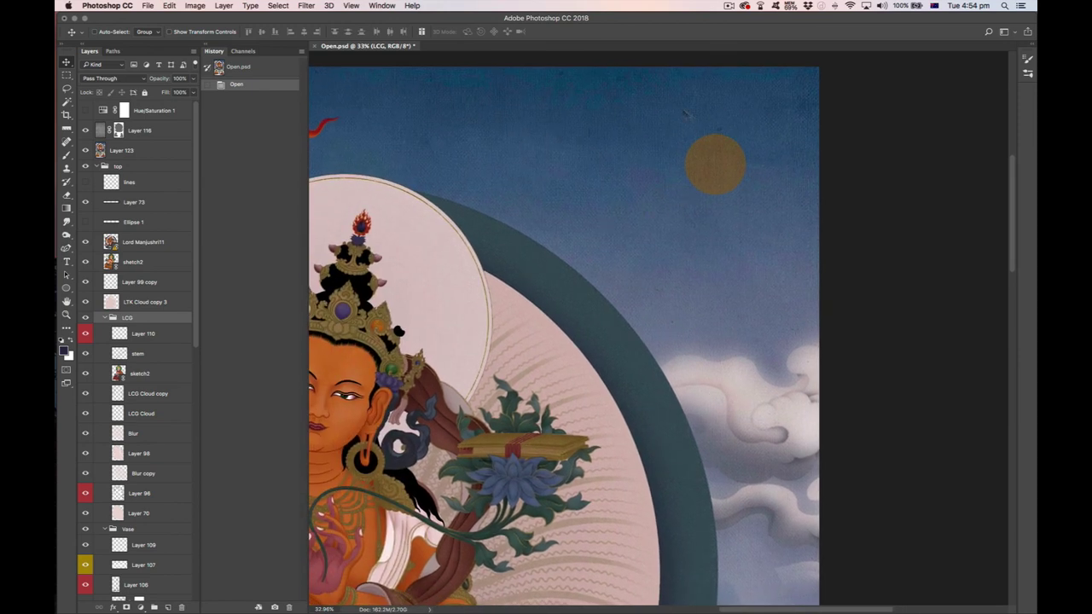
pyautogui.hscroll(-10, 646, 207)
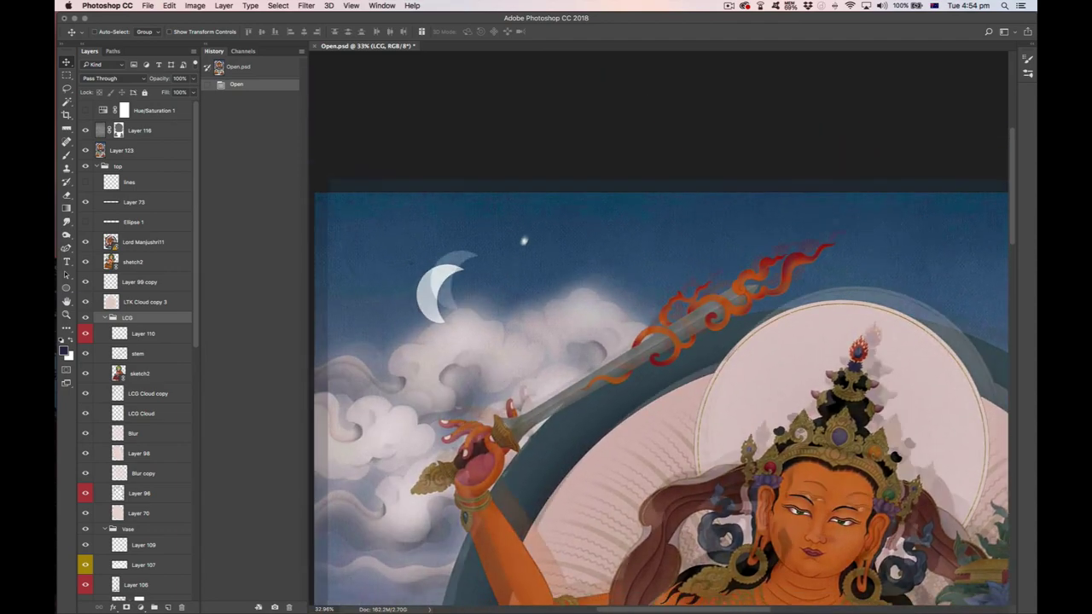
pyautogui.scroll(-10, 441, 243)
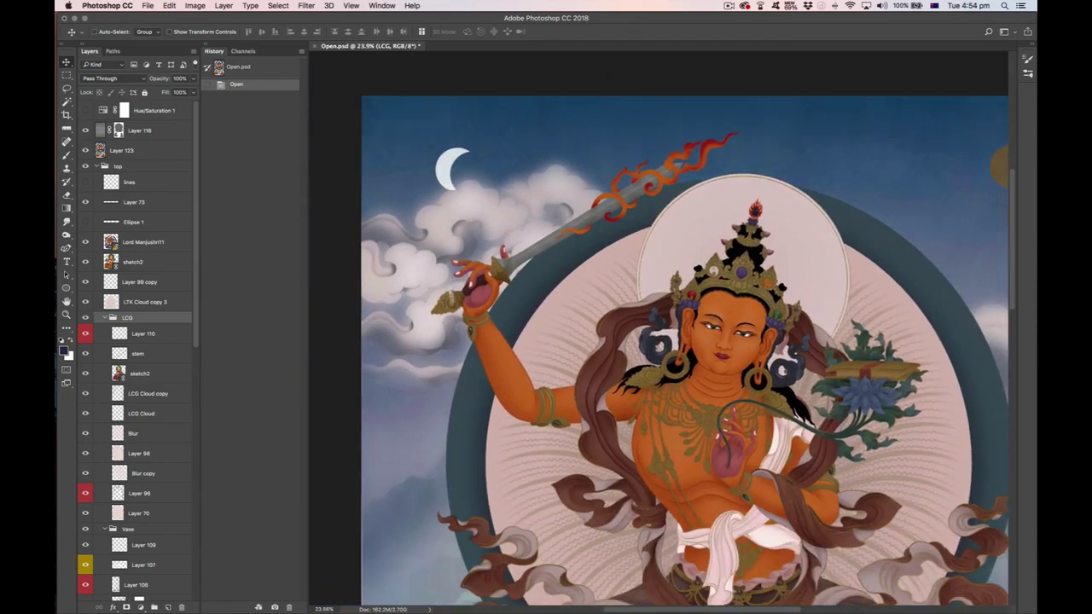
pyautogui.scroll(-8, 441, 243)
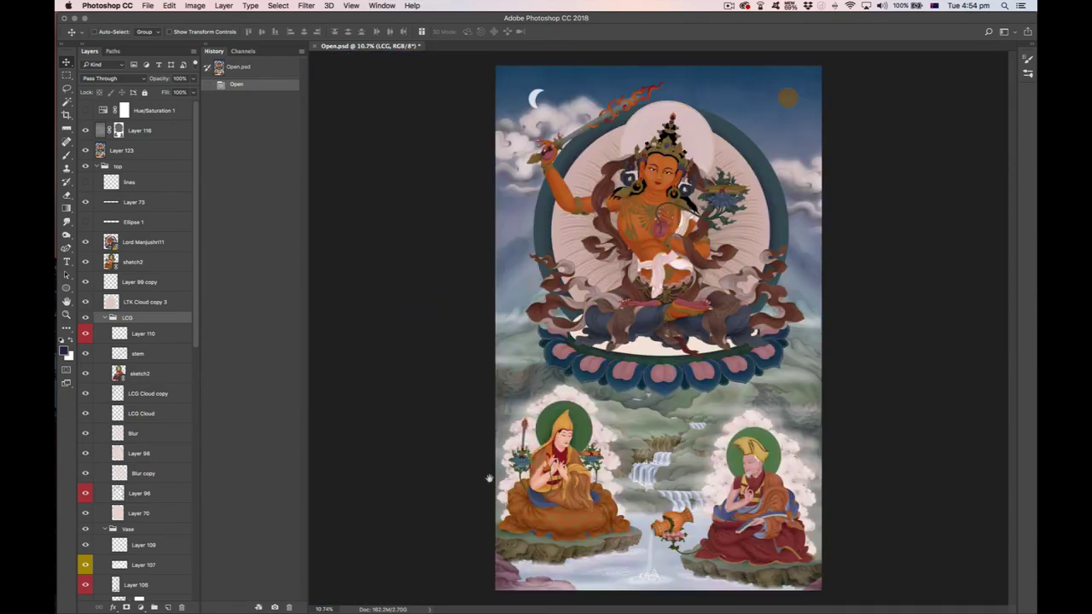